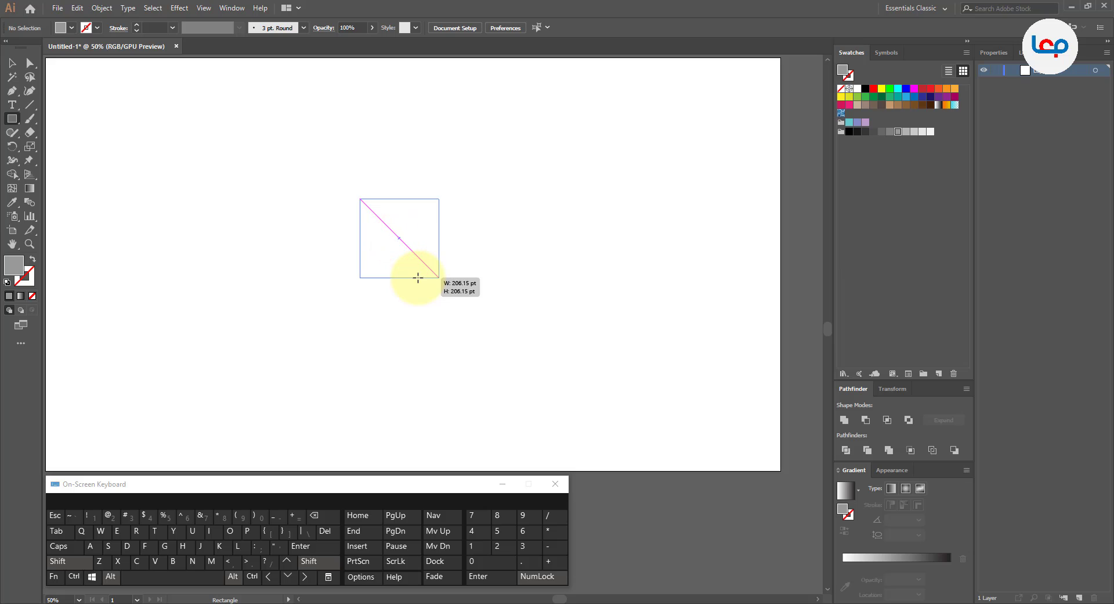
- Draw a square about 227 pt wide near the centre of the artboard
left_click_drag(418, 278, 420, 282)
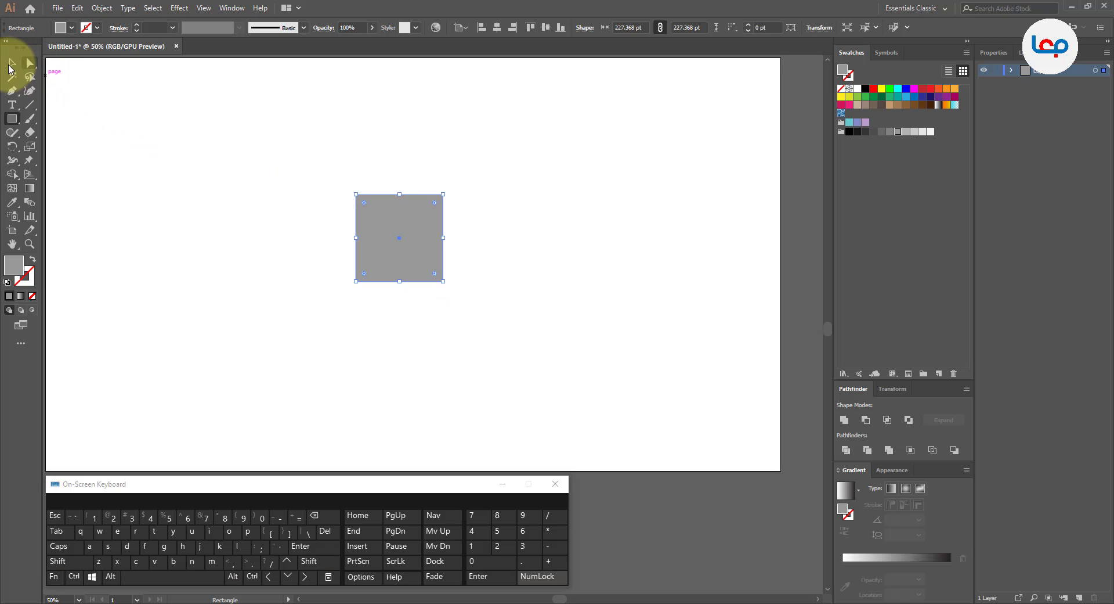
left_click(11, 63)
left_click(262, 143)
left_click(411, 224)
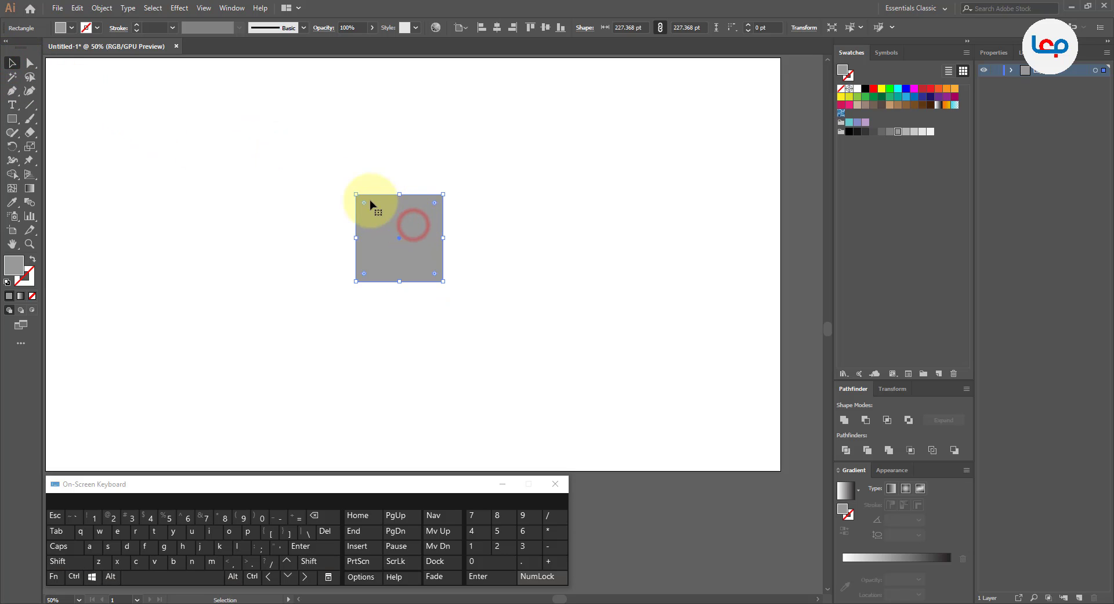
- Swap the square's fill and stroke so it has a gray outline and no fill
left_click(33, 280)
left_click(32, 296)
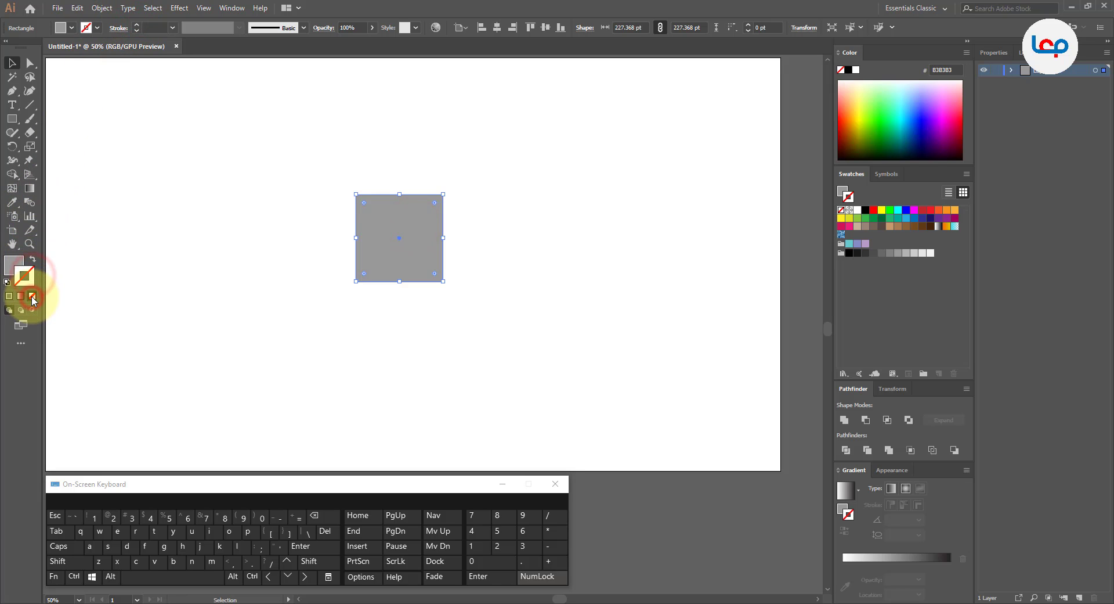
left_click(33, 259)
left_click(152, 254)
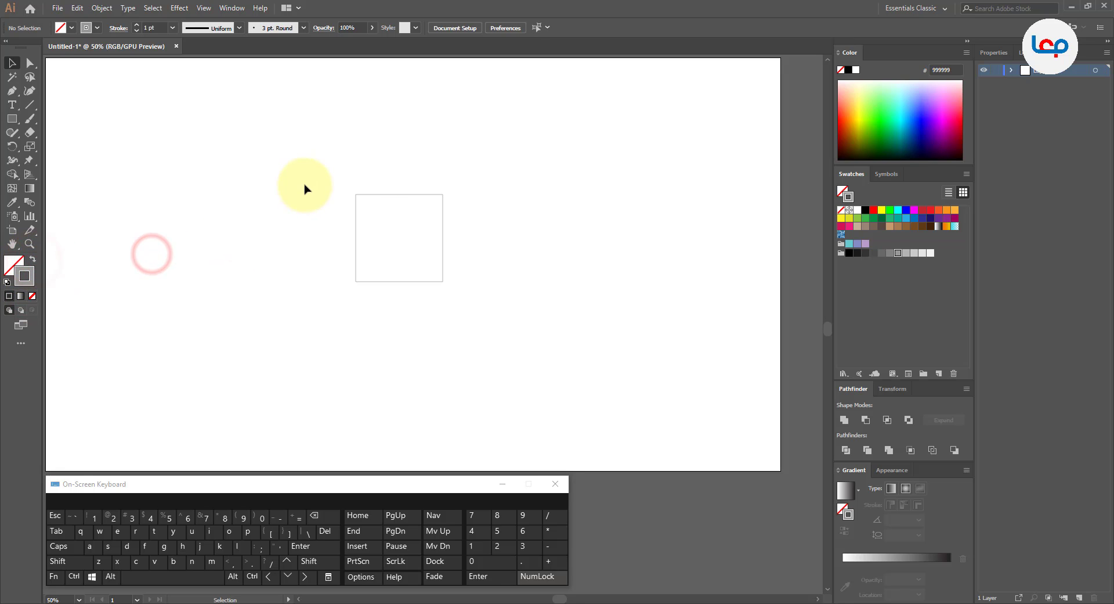
- Draw an unfilled circle about 227 pt in diameter with the Ellipse tool, up and to the right of the square
left_click(13, 119)
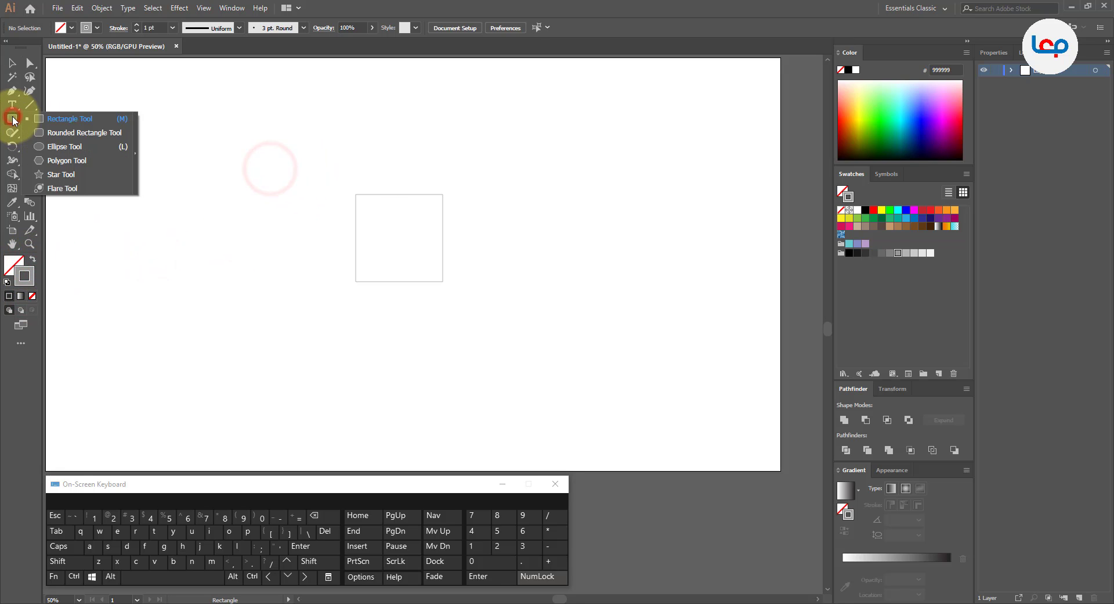
left_click(64, 146)
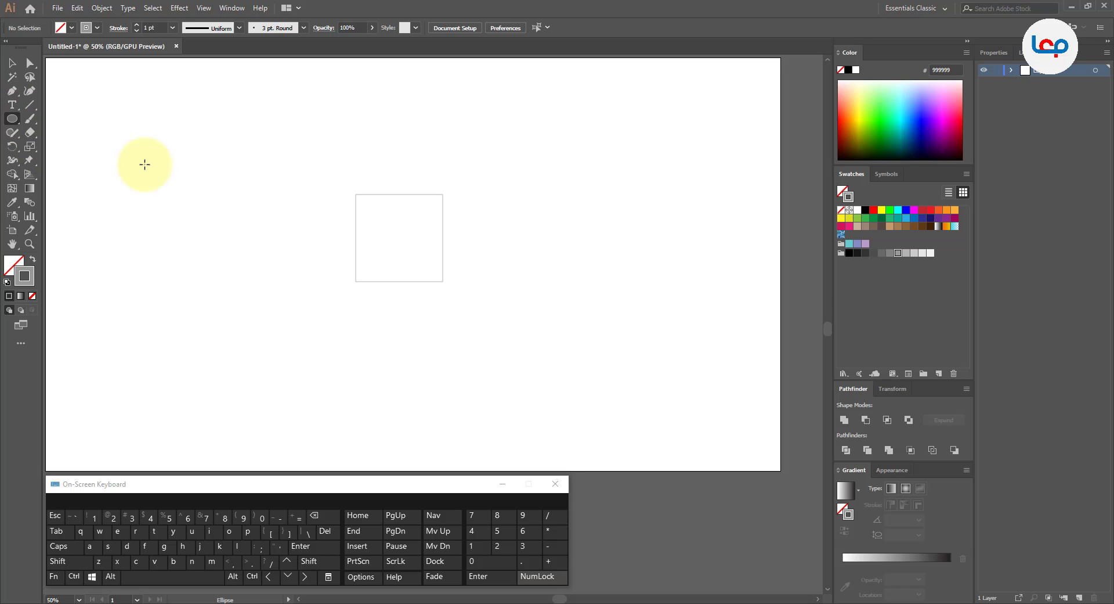
left_click_drag(566, 183, 608, 227)
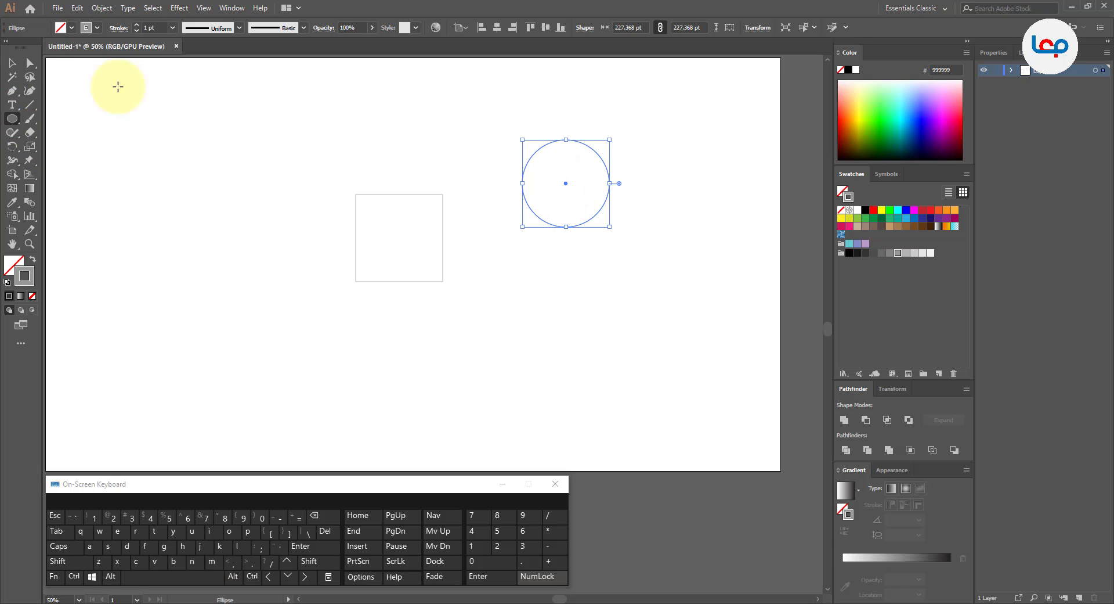
left_click(12, 62)
left_click(222, 156)
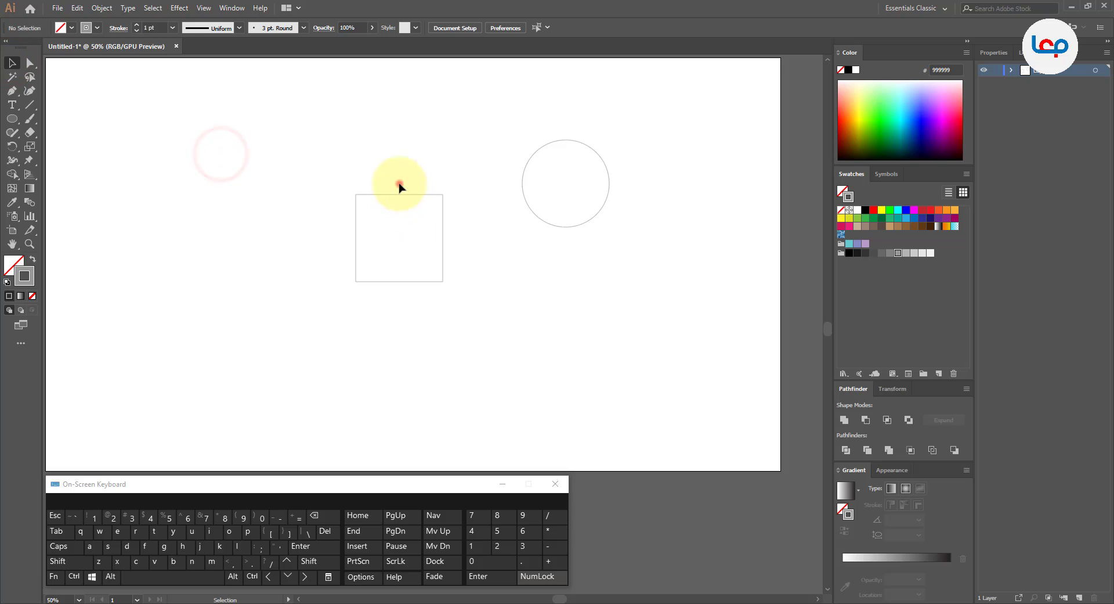
- Draw a diagonal line from the square's upper-left corner to its lower-right corner
left_click(29, 105)
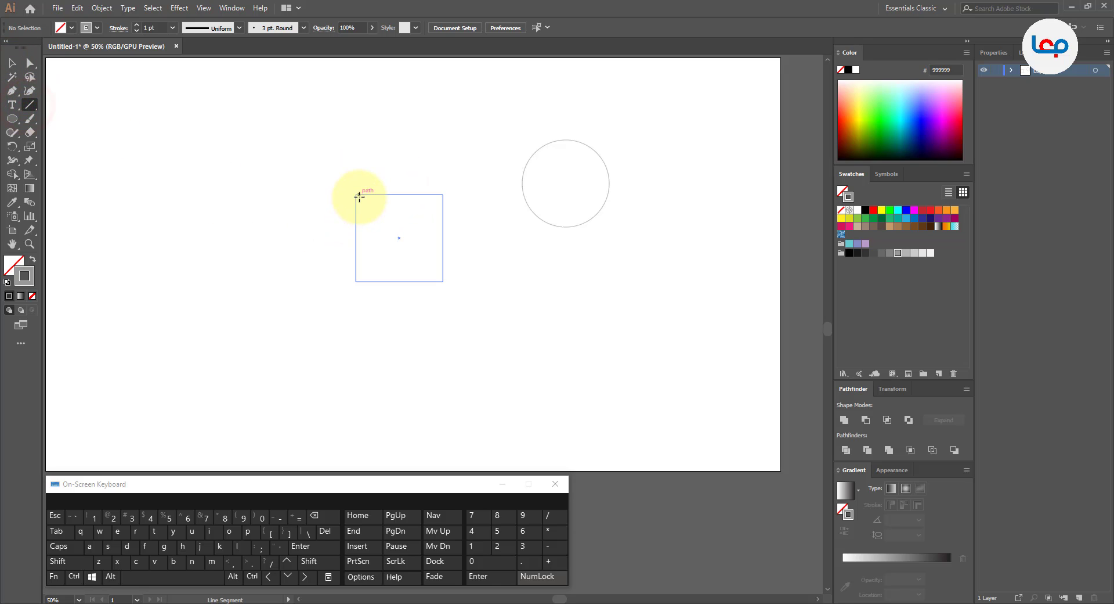
mouse_move(355, 196)
left_mouse_down()
mouse_move(427, 284)
mouse_move(442, 281)
left_mouse_up()
left_click(11, 62)
- Remove the square's lower-left half along the diagonal with Shape Builder, keeping the upper-right triangle
left_click_drag(237, 158, 410, 284)
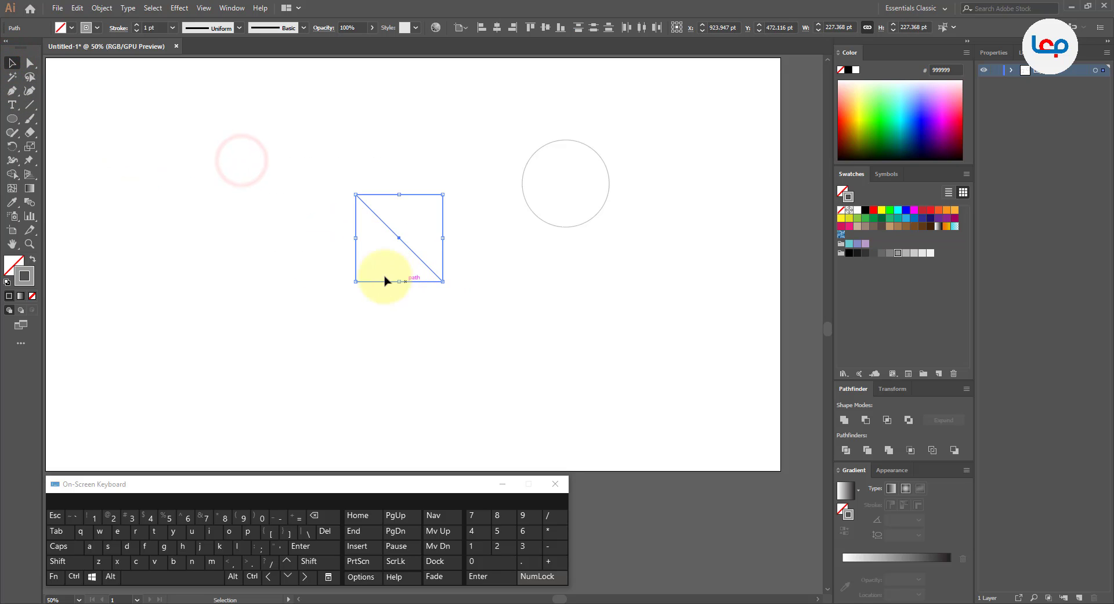
left_click(12, 174)
left_click(349, 259, "alt")
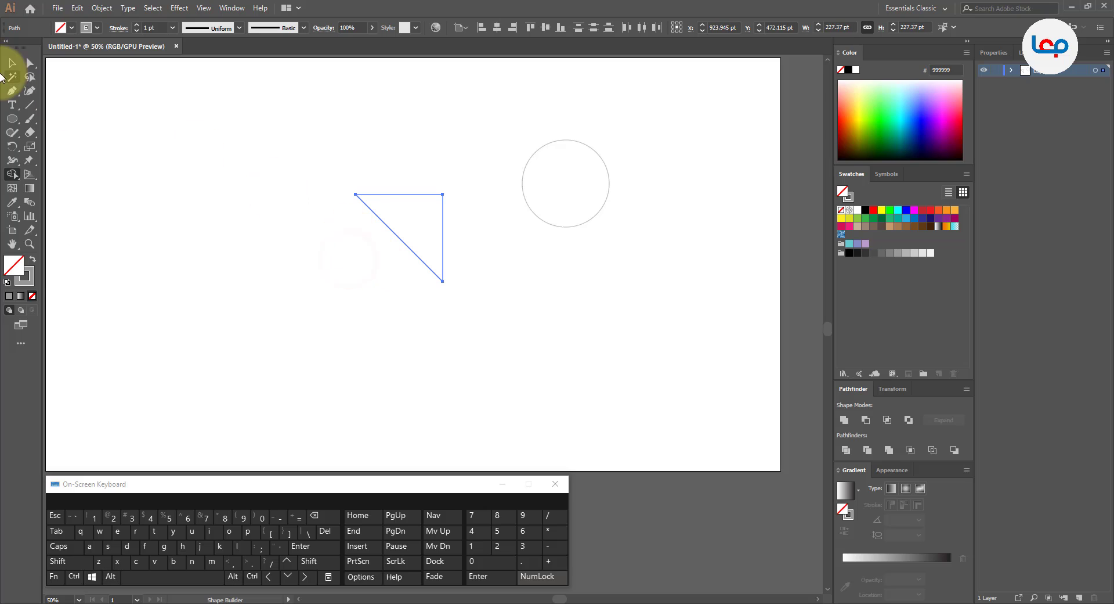
left_click(435, 209)
left_click(11, 63)
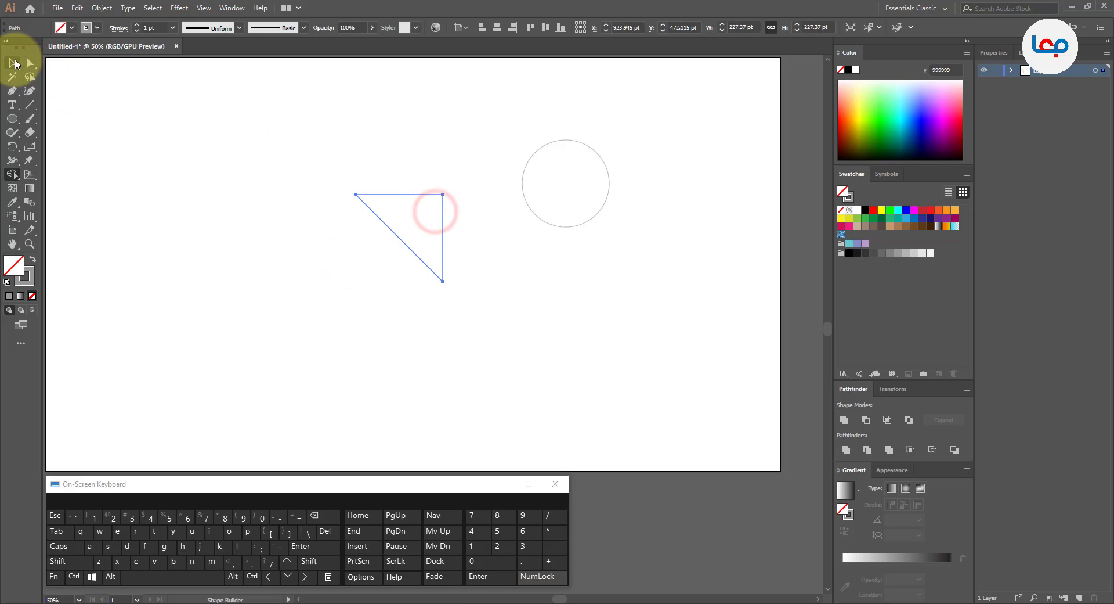
left_click(257, 163)
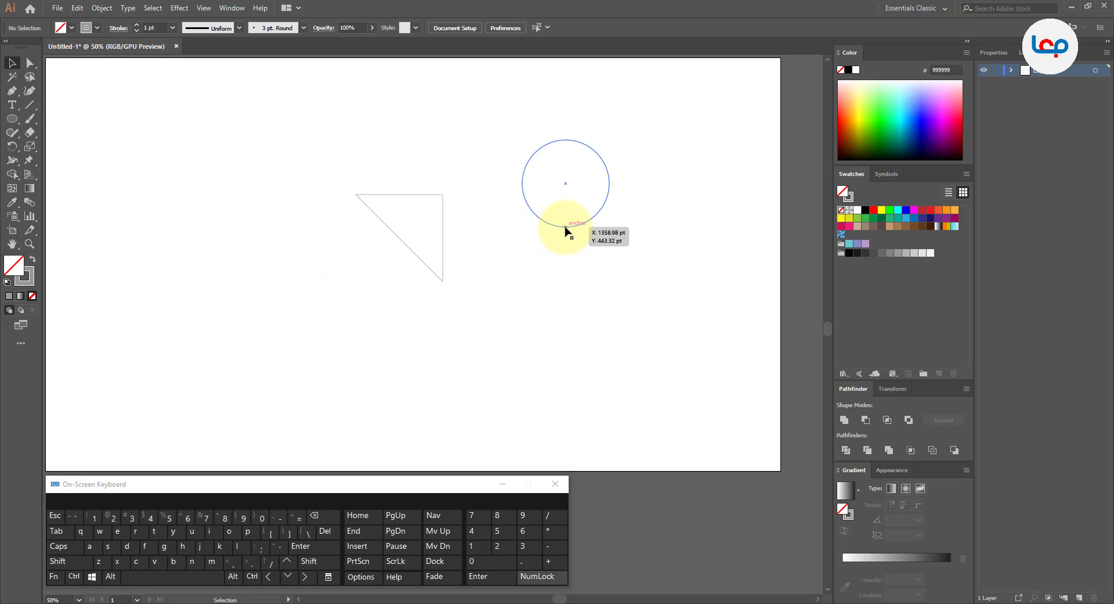
- Move the circle over the triangle's upper part and enlarge it to about 335 pt in diameter
left_click_drag(565, 227, 429, 228)
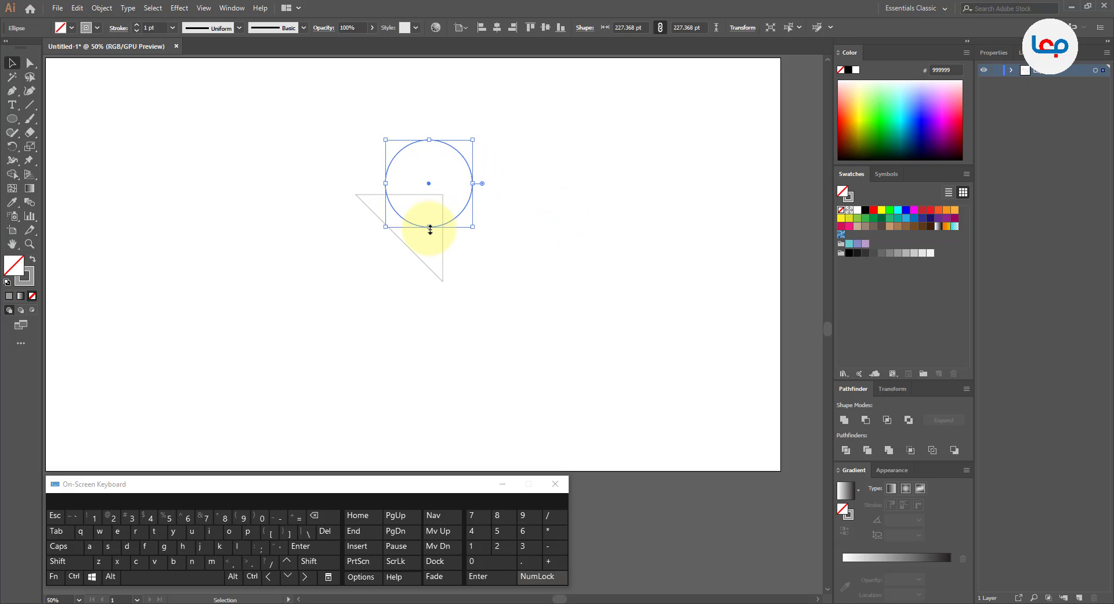
scroll(433, 192, "up", 3)
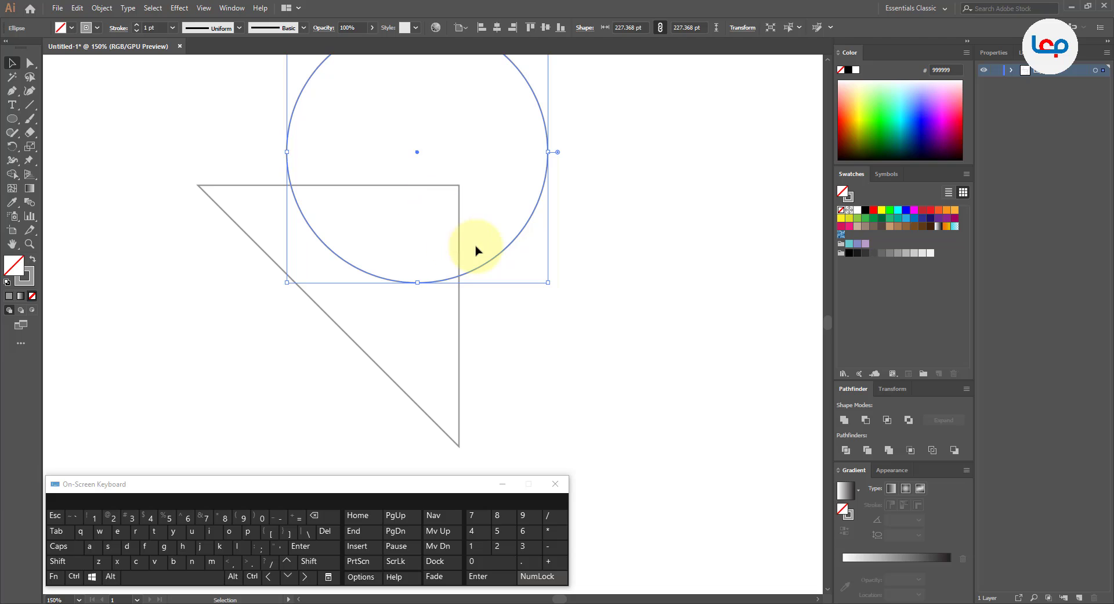
left_click_drag(487, 266, 488, 279)
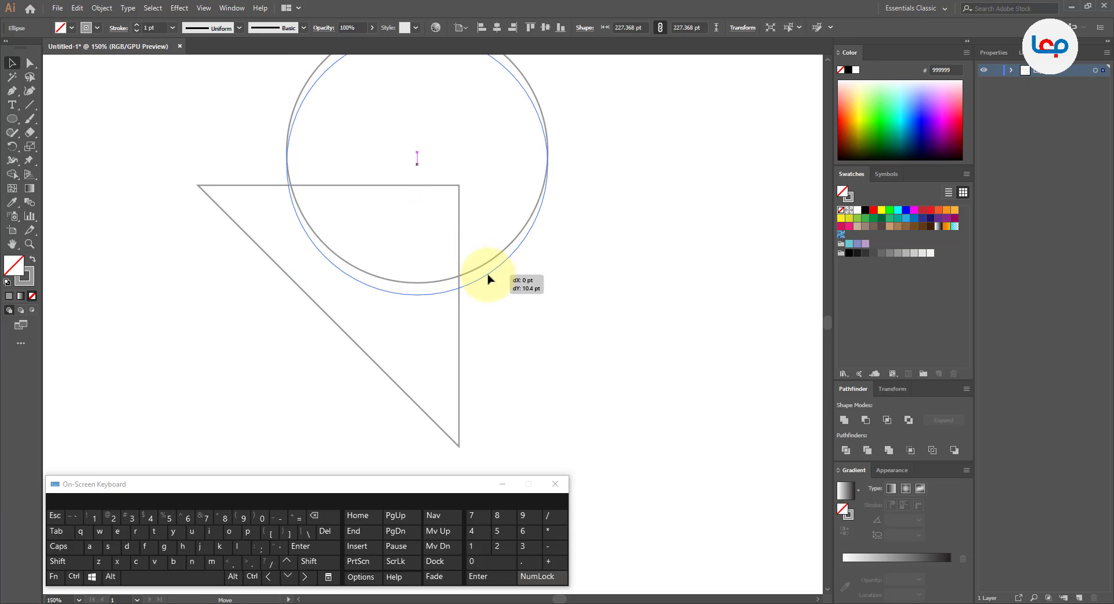
left_click_drag(488, 279, 465, 263)
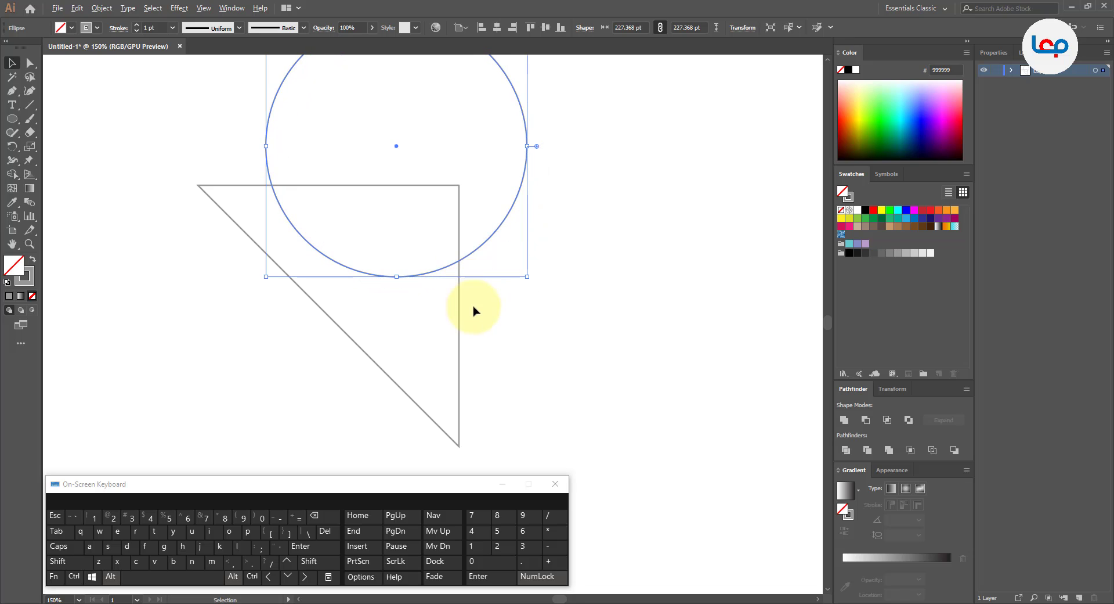
scroll(472, 311, "down", 2)
left_click_drag(497, 179, 526, 164)
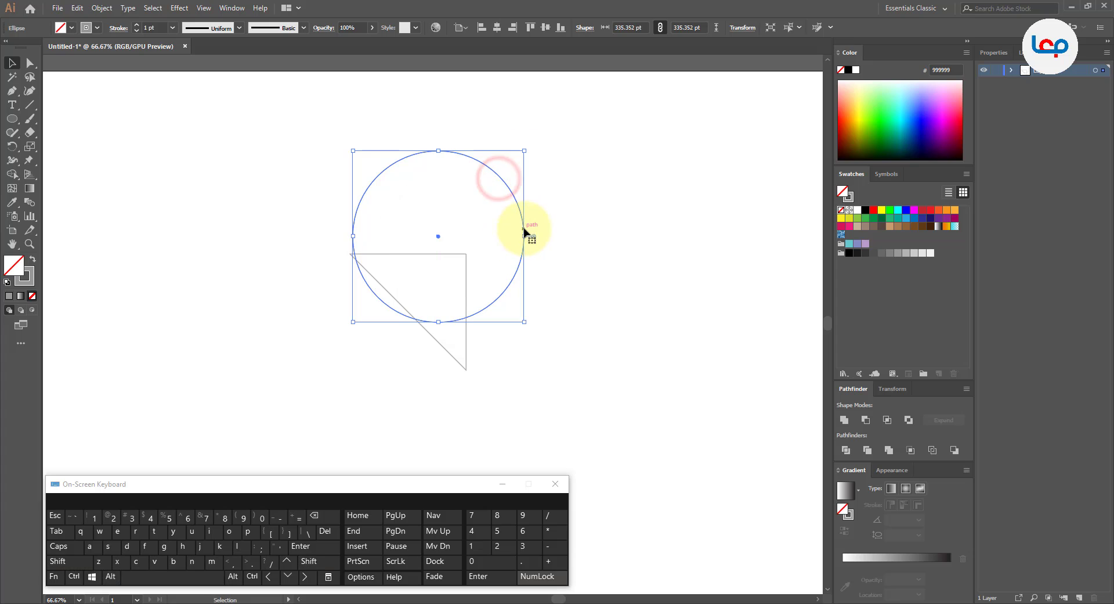
left_click_drag(523, 227, 538, 211)
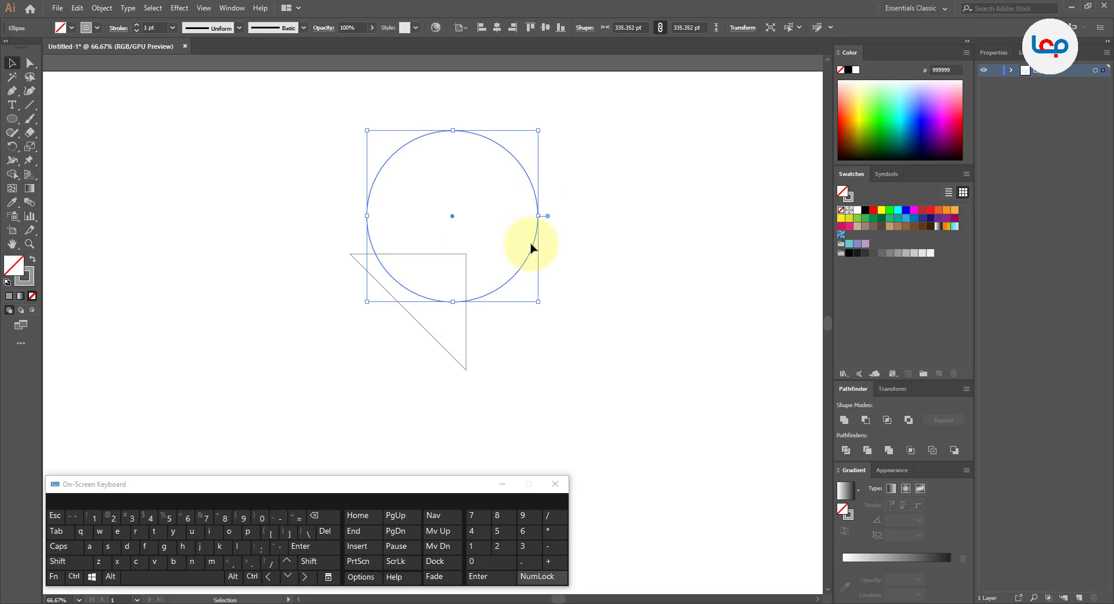
- Create a smaller copy of the circle, about 196 pt in diameter, and place it inside the large circle
left_click_drag(452, 301, 508, 270)
left_click(516, 329)
left_click_drag(553, 103, 480, 176)
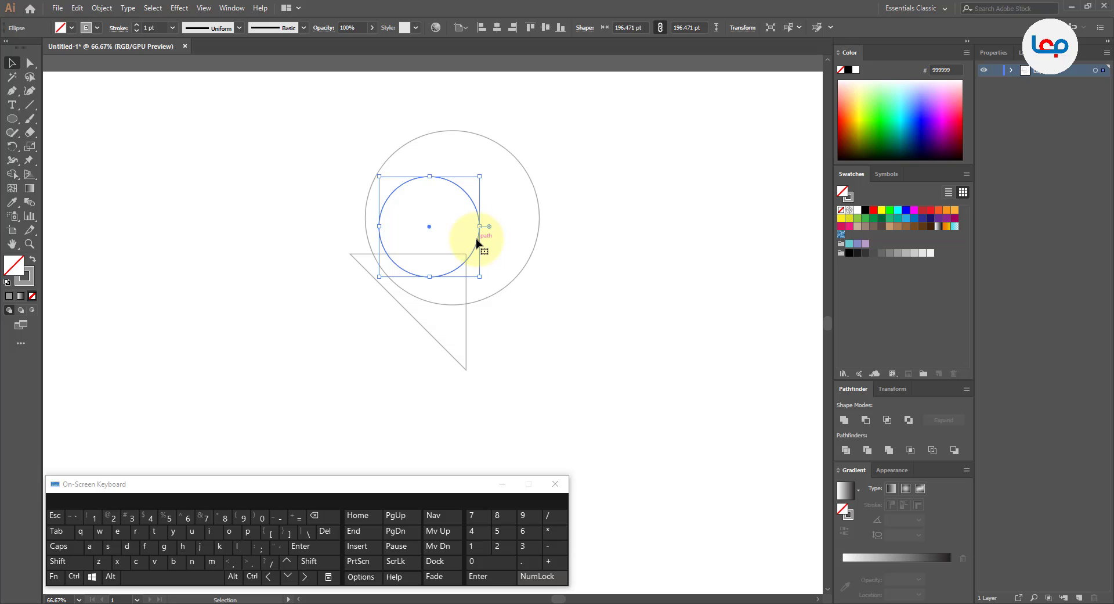
left_click_drag(477, 241, 520, 273)
- Enlarge the inner circle to about 239 pt and position its lowest point just inside the triangle's vertical side
scroll(499, 246, "up", 2)
scroll(522, 228, "down", 1)
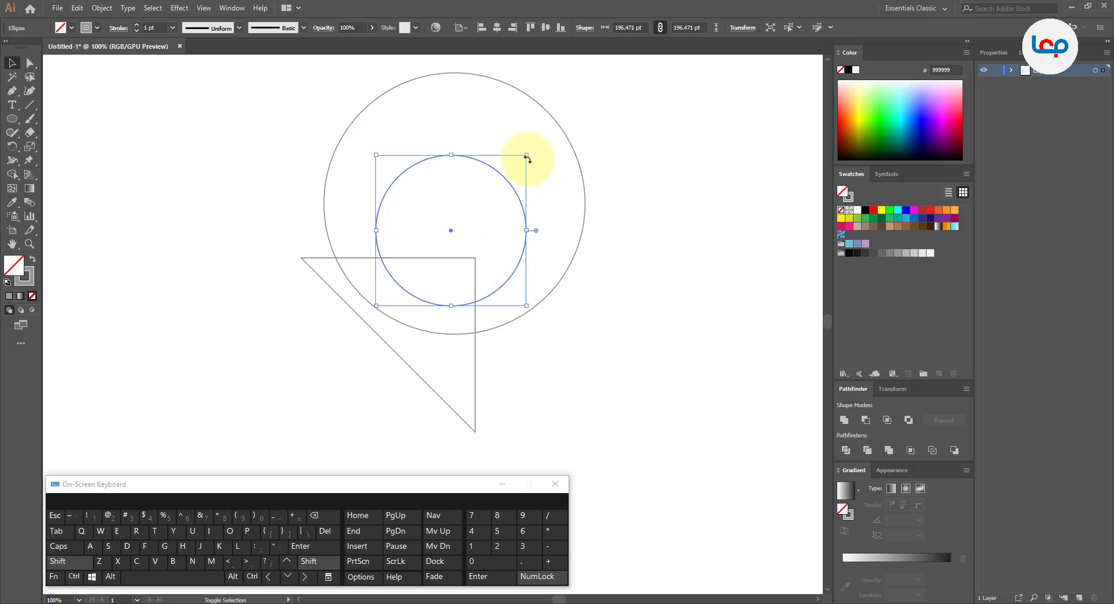
left_click_drag(527, 155, 561, 114)
scroll(490, 299, "up", 1)
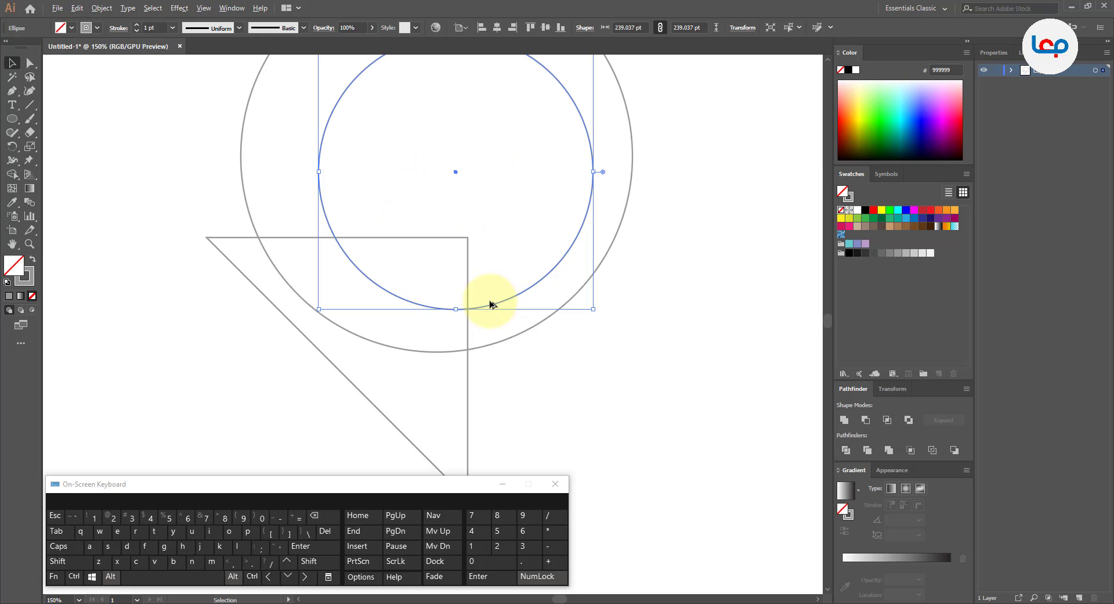
left_click_drag(495, 307, 471, 309)
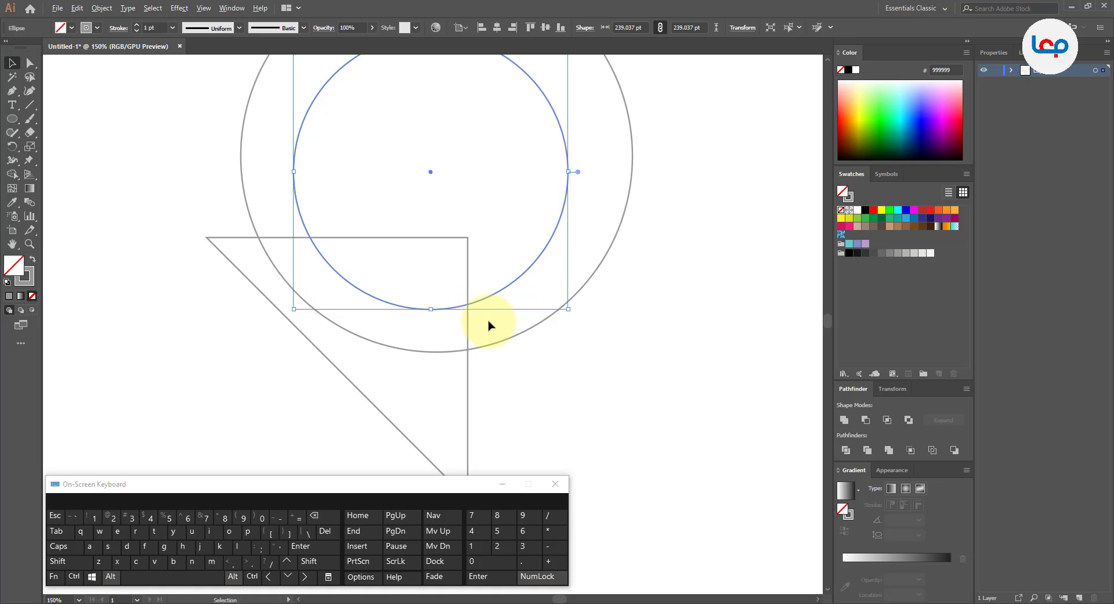
scroll(488, 325, "down", 1)
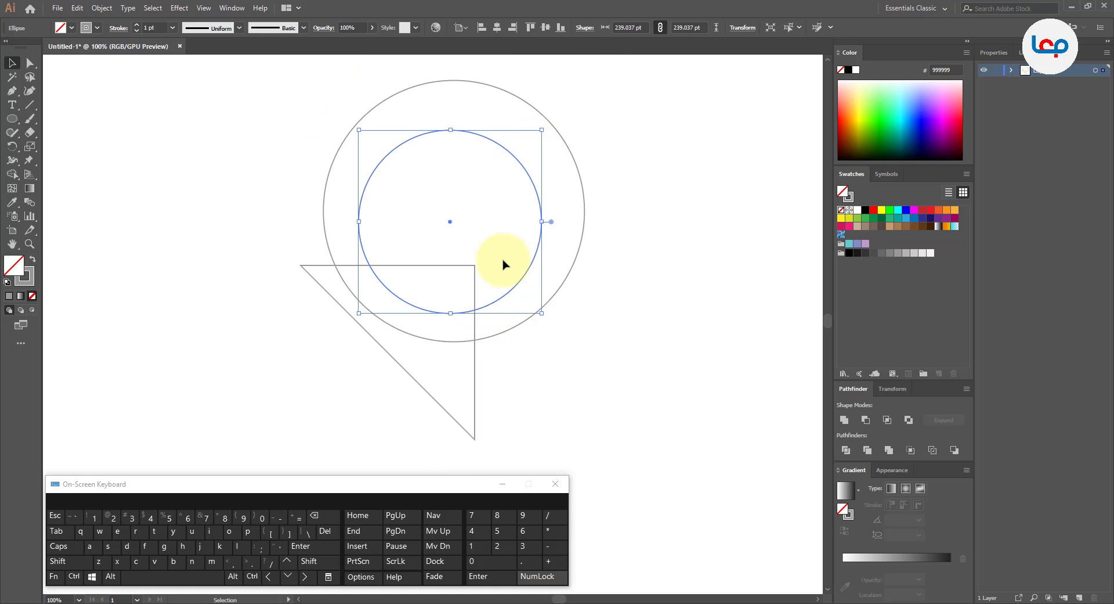
scroll(449, 313, "up", 1)
left_click_drag(473, 313, 488, 312)
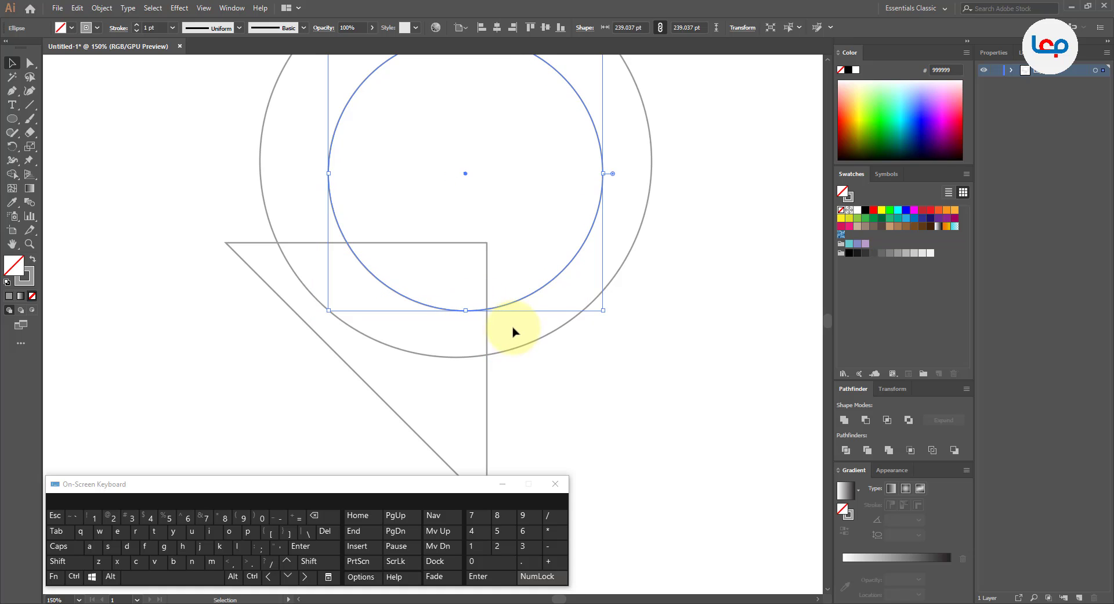
scroll(540, 340, "down", 2)
left_click(578, 364)
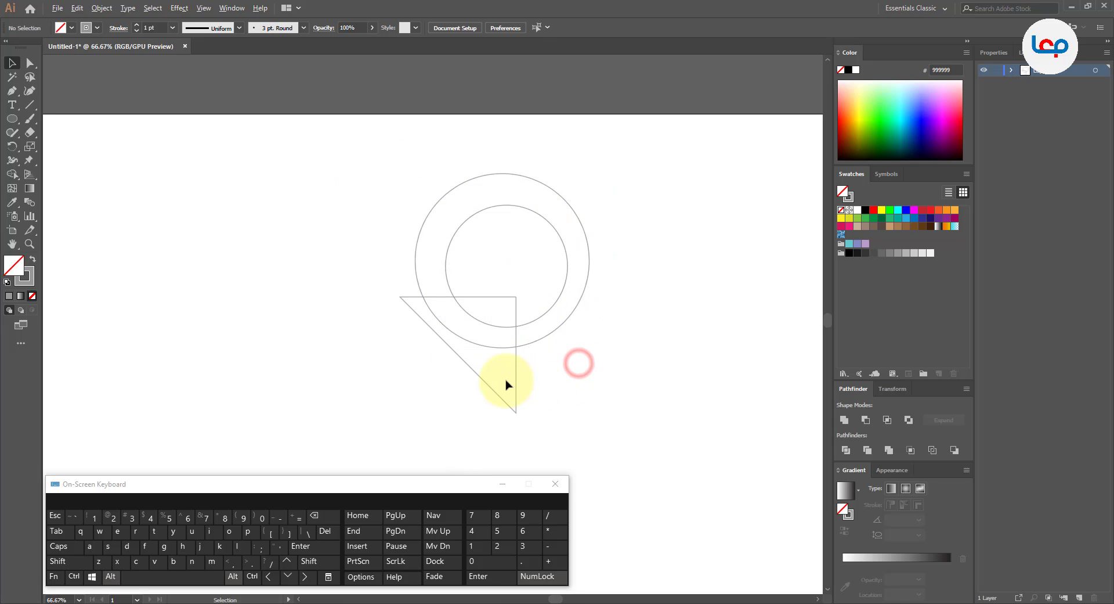
- Shift the large circle slightly right and down, and nudge the inner circle the same way, near the triangle's vertical side
scroll(505, 381, "up", 2)
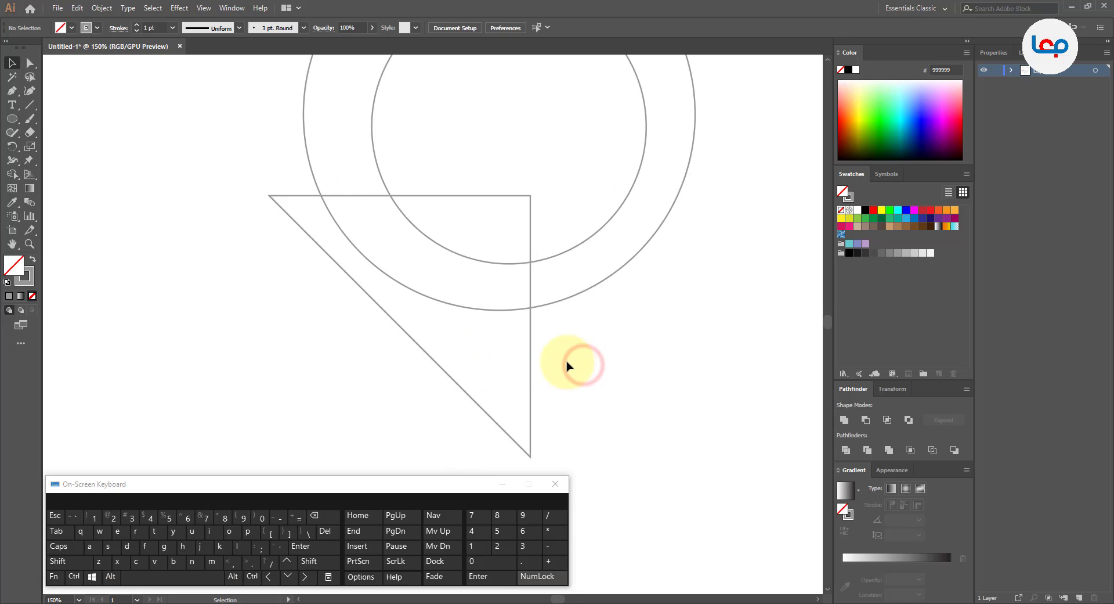
left_click_drag(552, 306, 567, 313)
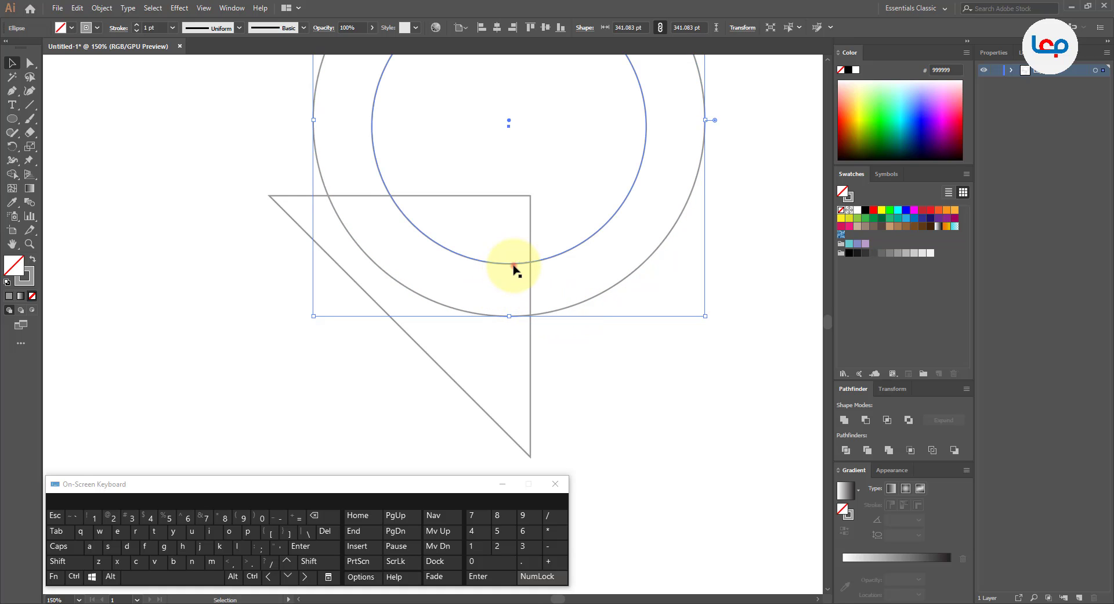
left_click_drag(514, 268, 519, 274)
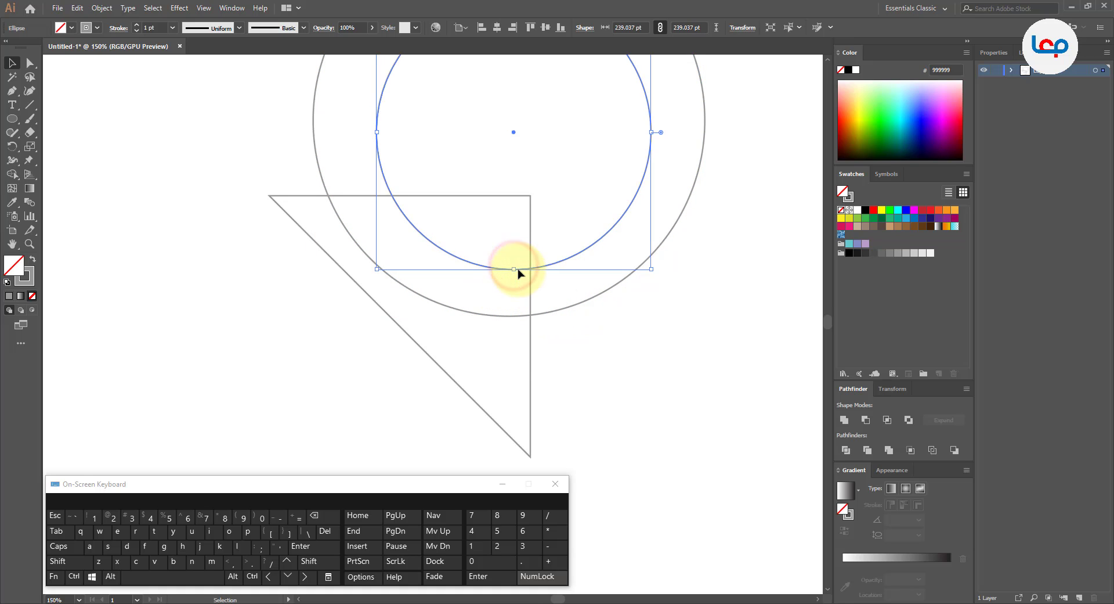
left_click(578, 337)
- Duplicate the inner circle up and to the left so the copy passes through the triangle's right-angle corner
left_click(569, 256)
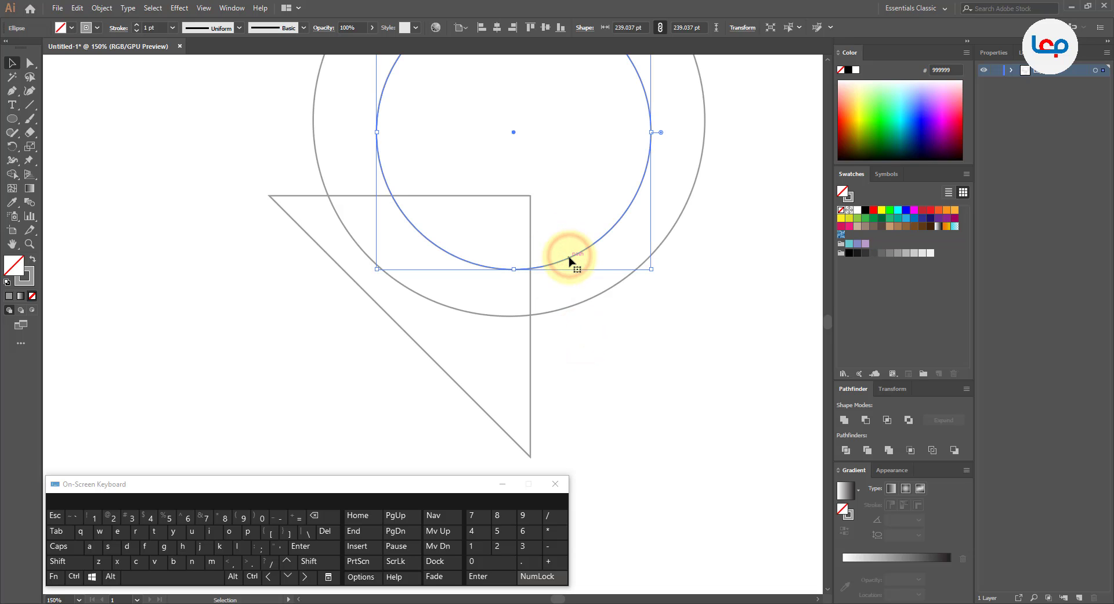
left_click_drag(569, 257, 522, 199)
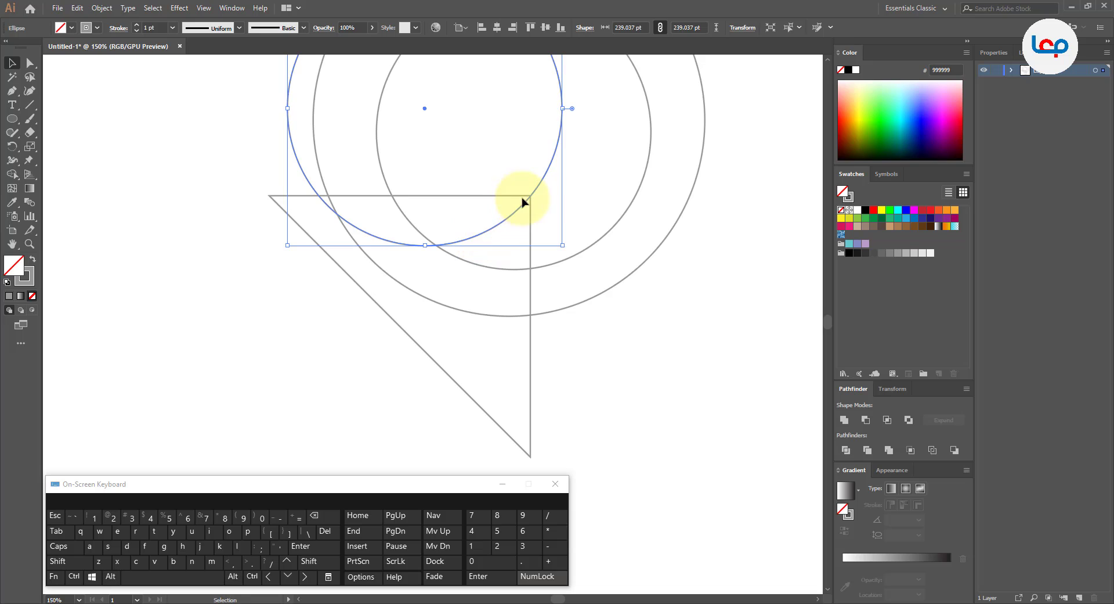
scroll(521, 199, "up", 3)
scroll(520, 198, "up", 3)
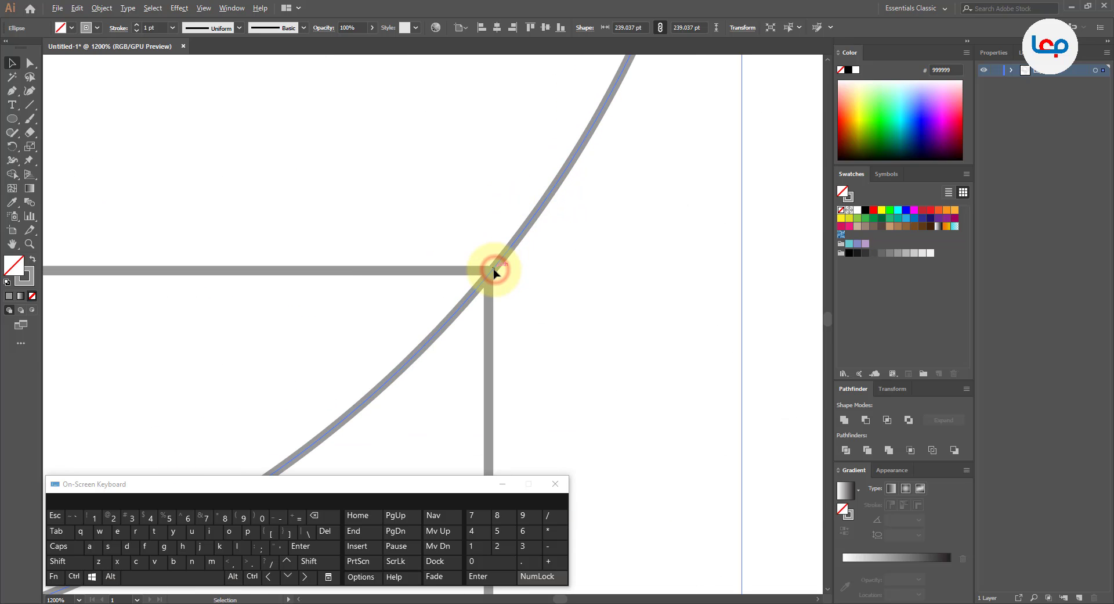
scroll(517, 247, "down", 7)
left_click(562, 245)
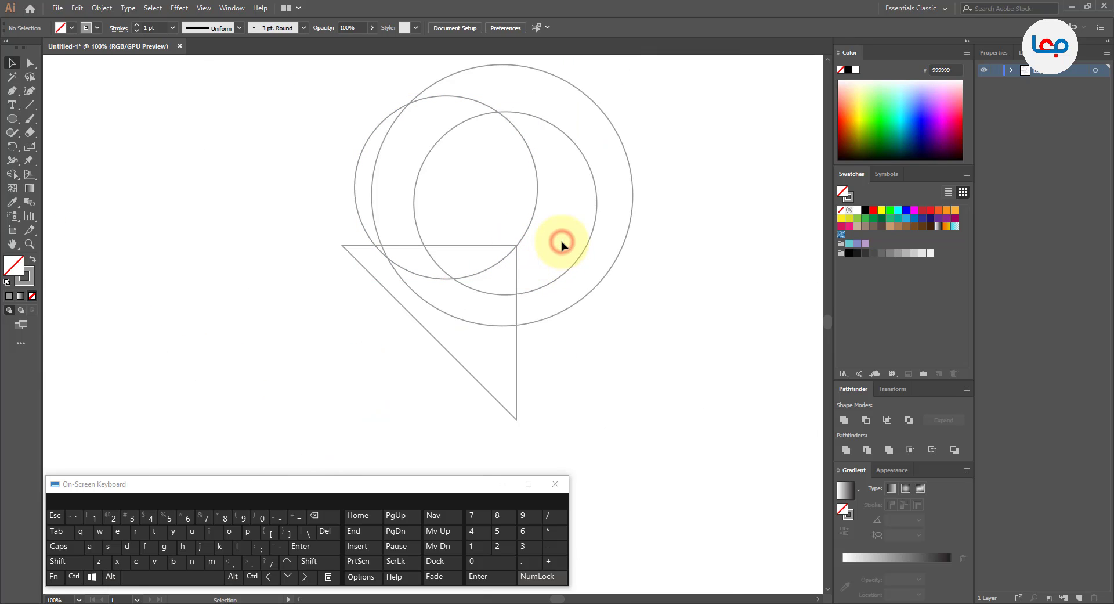
- Duplicate the upper-left circle downward so the copy passes exactly through the intersection of the inner circle and the triangle's vertical side
left_click(525, 235)
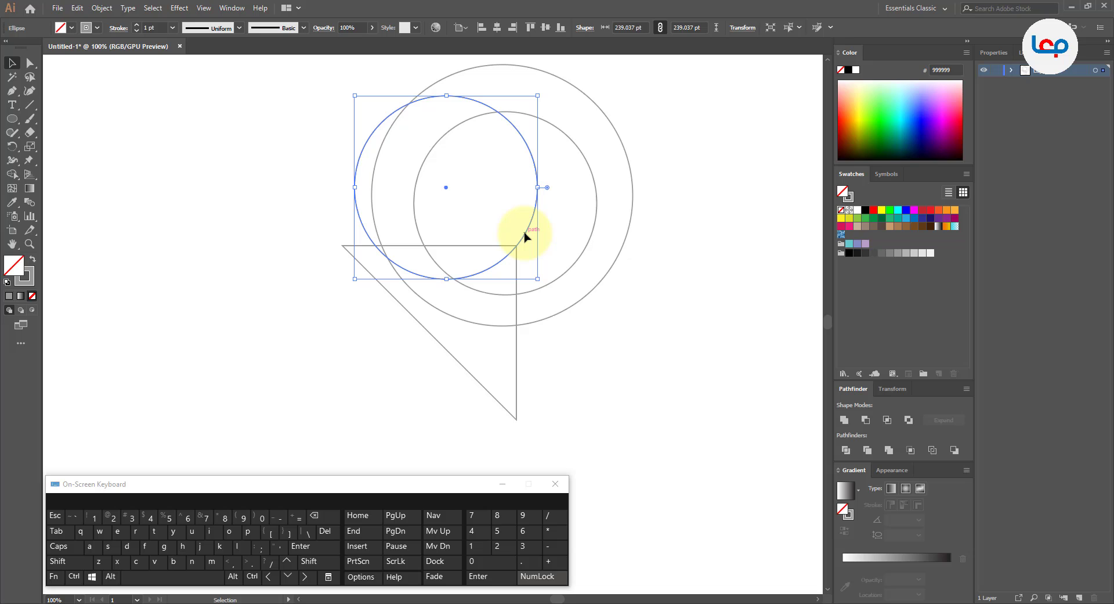
left_click_drag(525, 235, 535, 275)
scroll(517, 296, "up", 11)
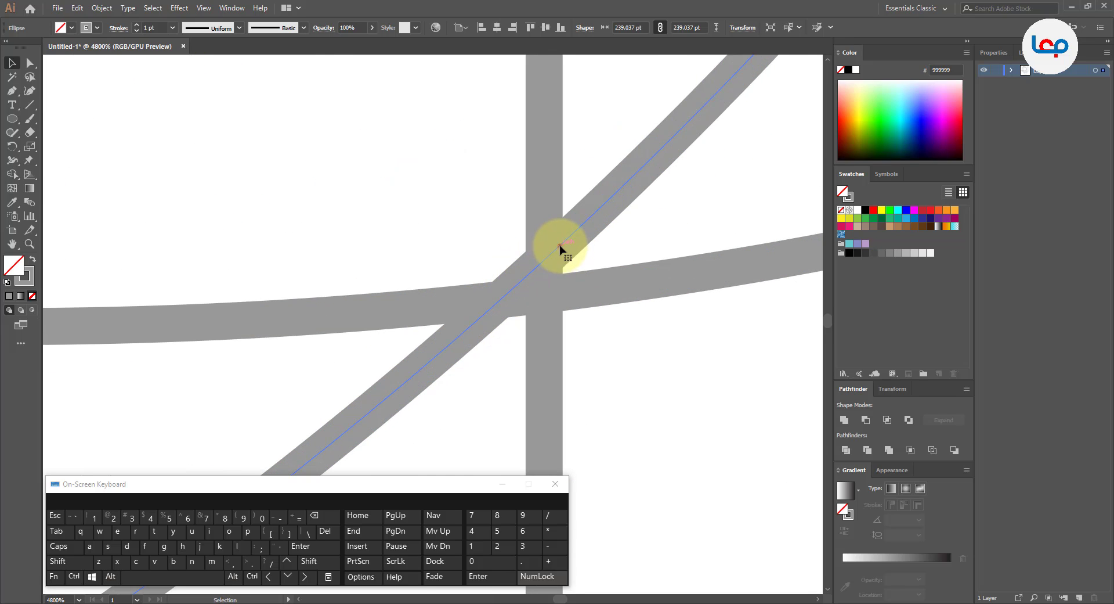
left_click_drag(559, 249, 569, 266)
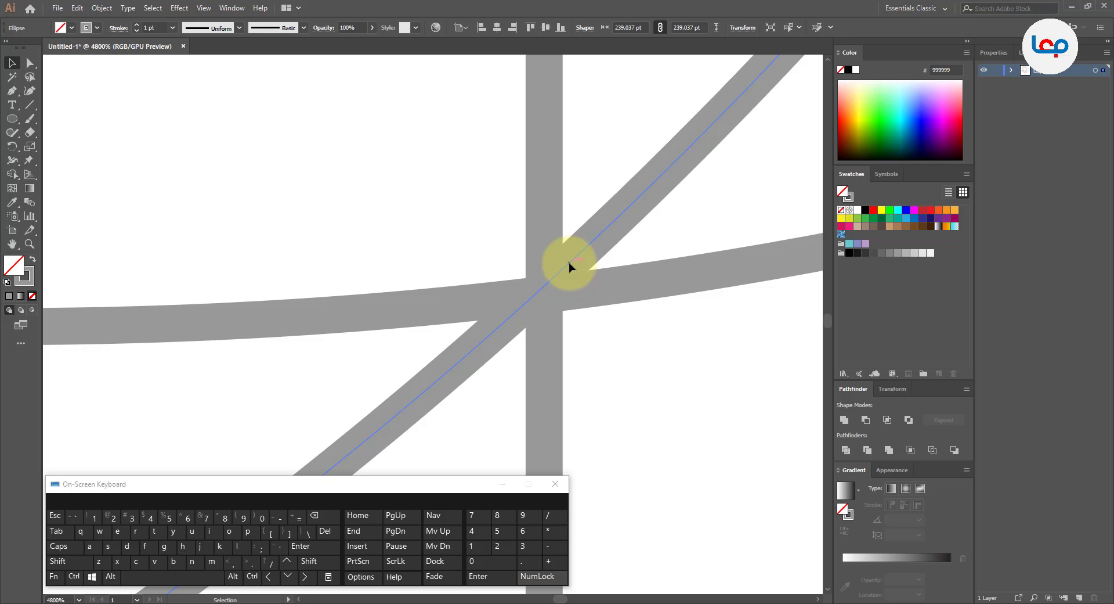
scroll(567, 251, "down", 12)
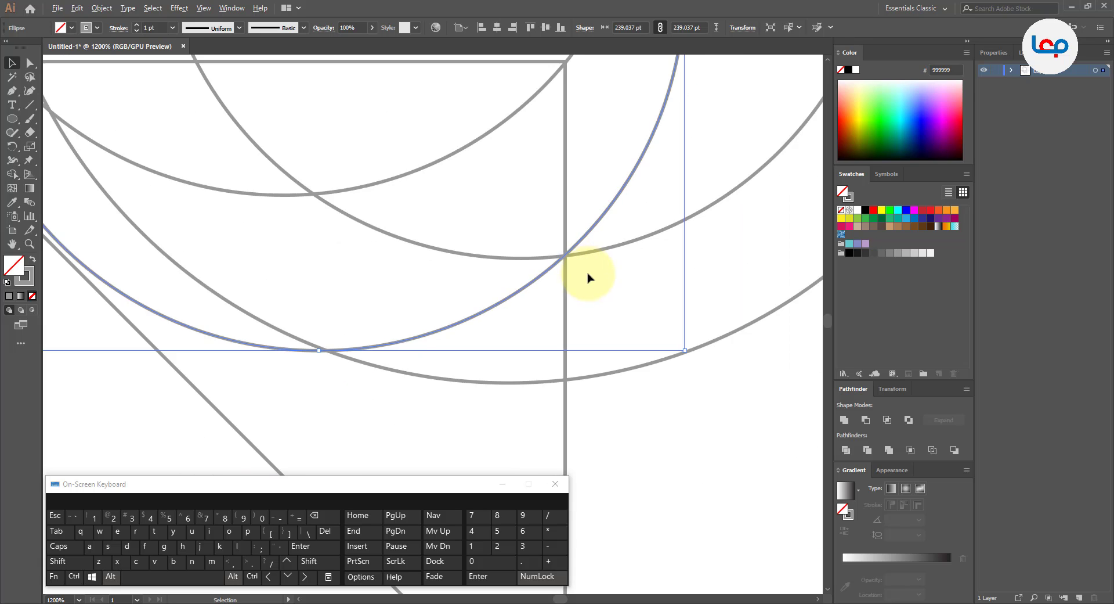
left_click(622, 269)
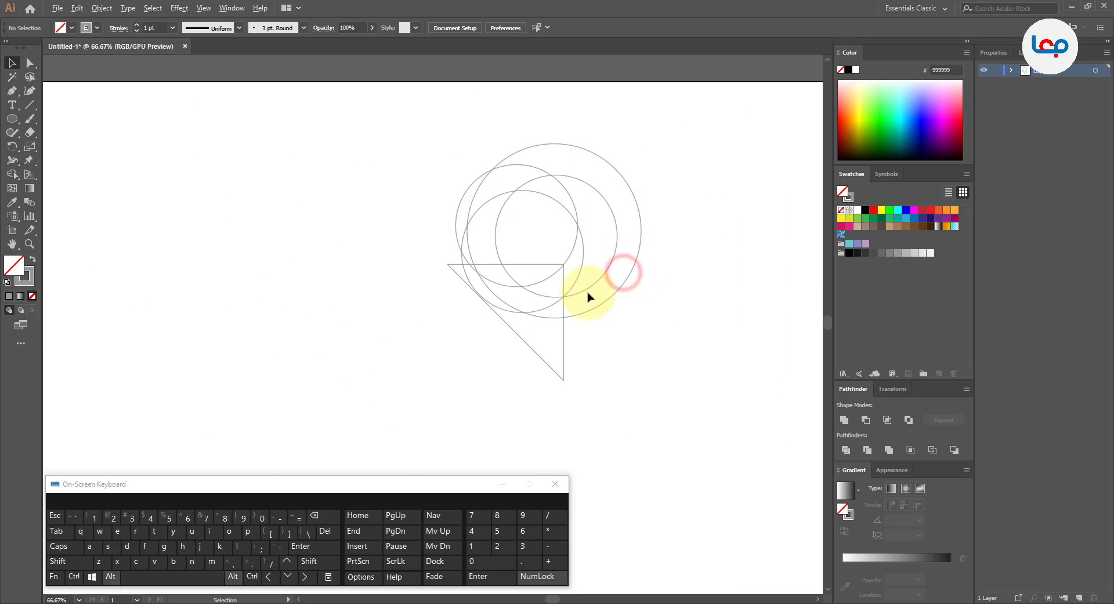
scroll(587, 294, "up", 2)
scroll(465, 320, "down", 1)
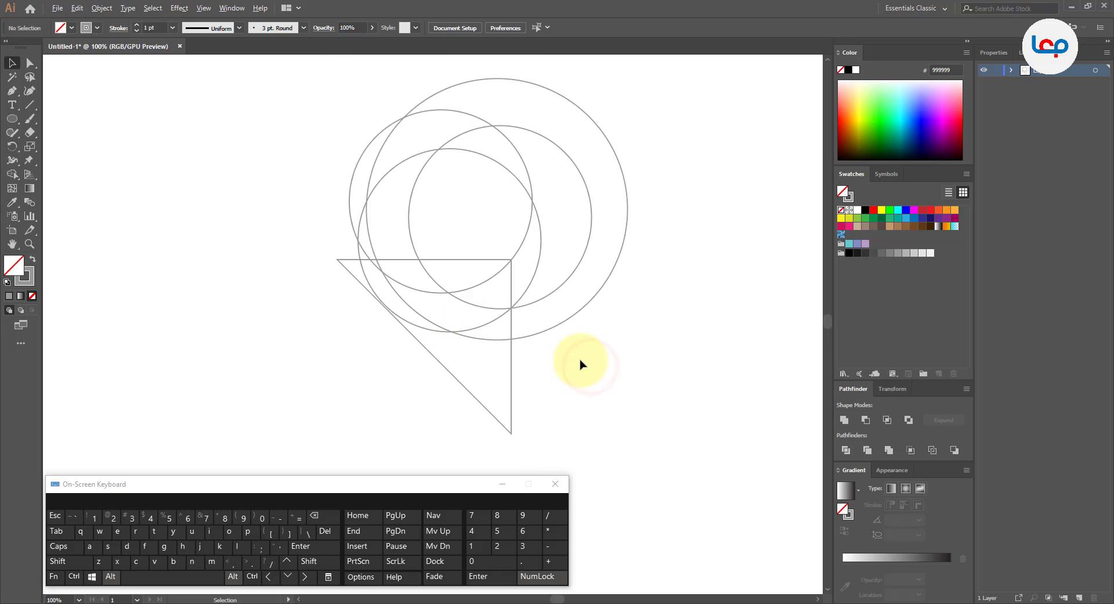
- Select the triangle and all circles, and remove every circle portion outside the triangle with the Shape Builder tool
scroll(476, 333, "up", 1)
left_click_drag(676, 418, 279, 137)
scroll(440, 230, "down", 1)
scroll(442, 226, "down", 1)
scroll(439, 193, "up", 1)
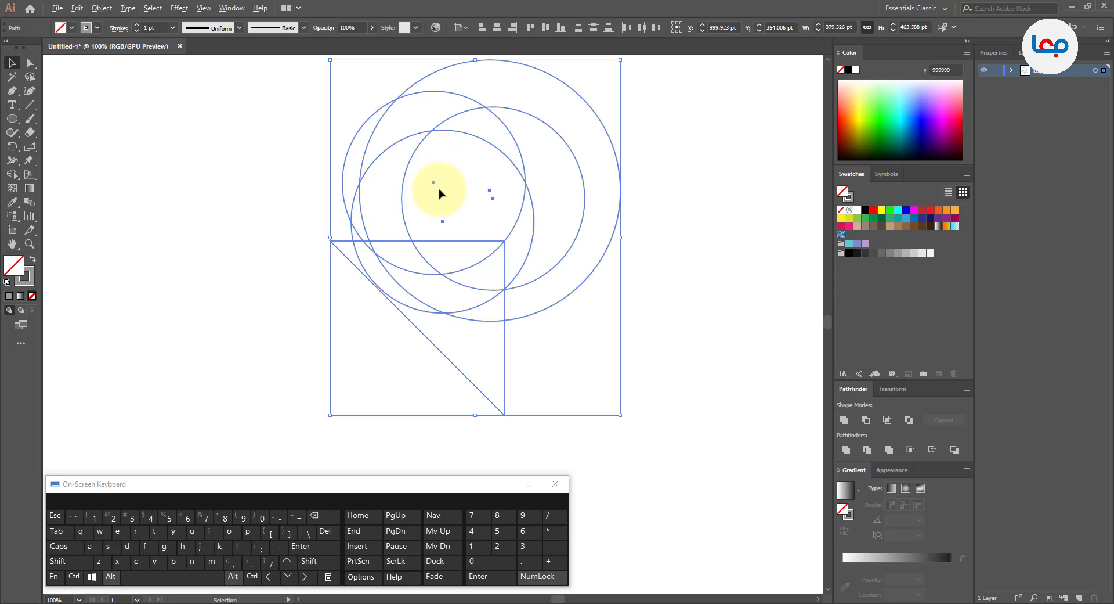
left_click(12, 174)
scroll(510, 231, "up", 1)
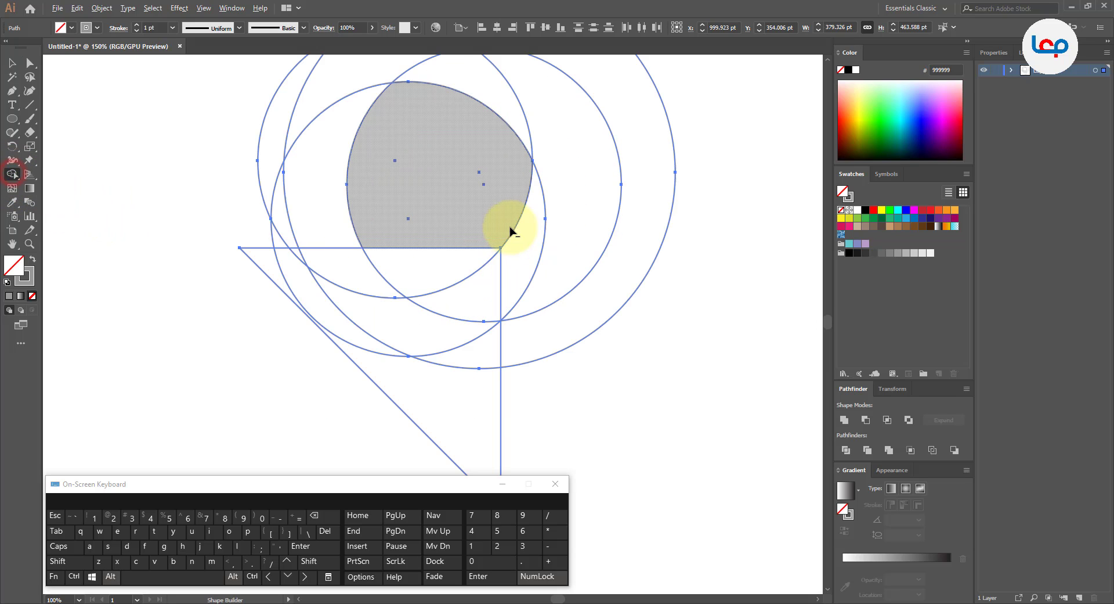
mouse_move(273, 235)
left_mouse_down()
mouse_move(498, 230)
mouse_move(519, 255)
mouse_move(551, 392)
left_mouse_up()
scroll(353, 70, "up", 8)
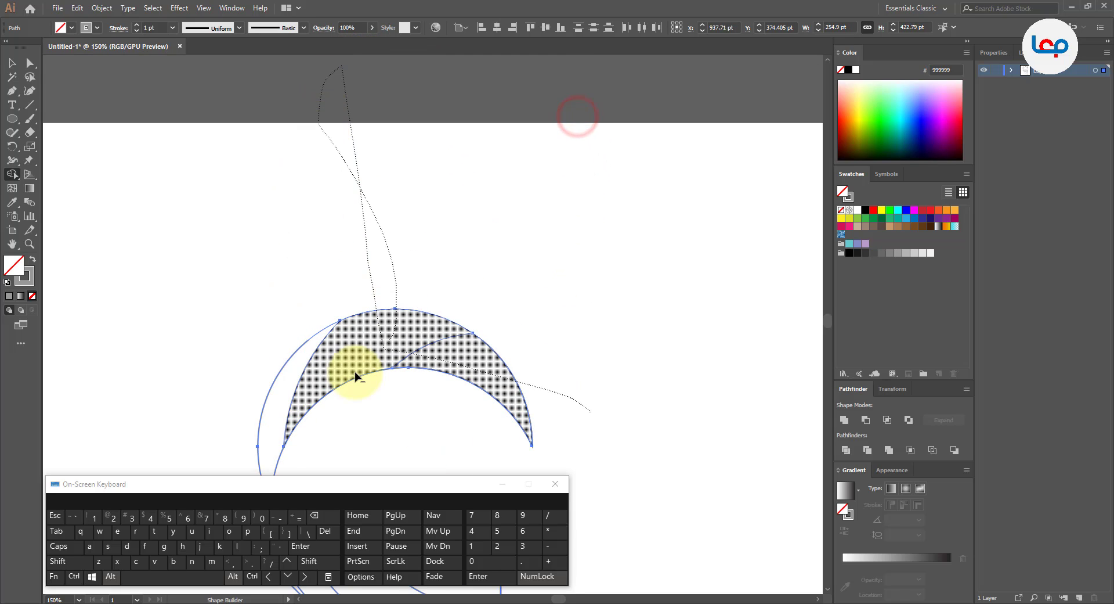
scroll(360, 337, "down", 3)
scroll(422, 314, "up", 5)
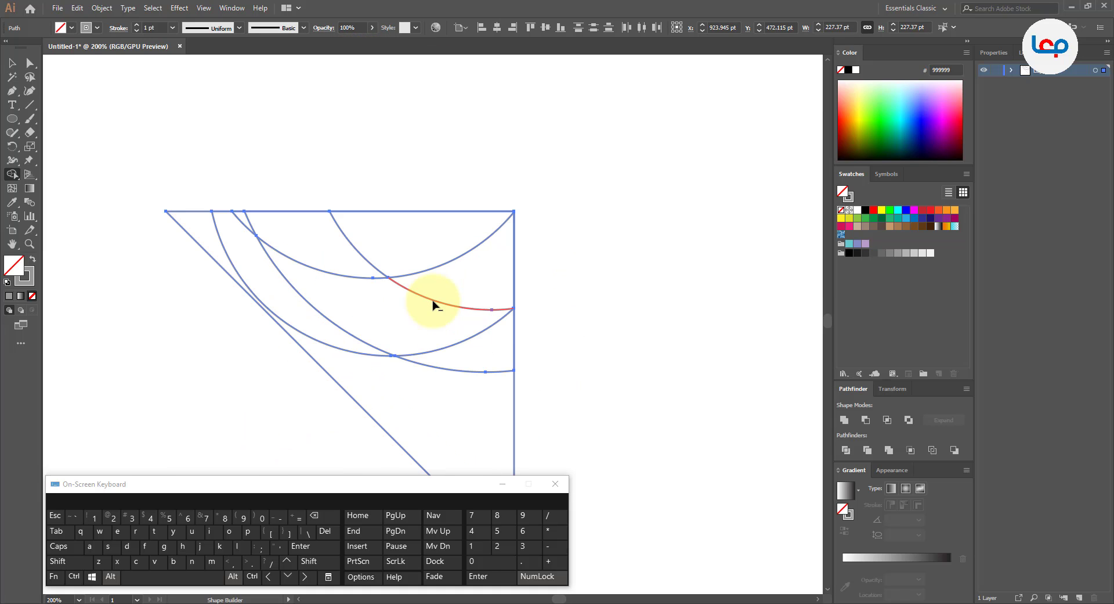
- Remove the surplus arcs near the slanted side, and open gaps in the triangle's vertical and horizontal sides with Shape Builder
scroll(458, 290, "up", 2)
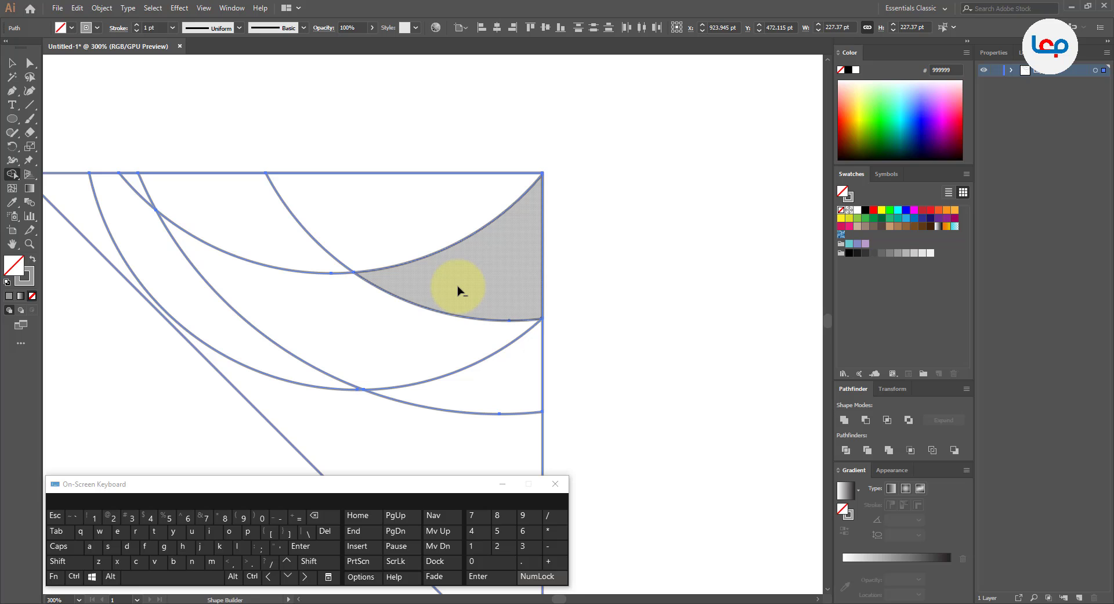
scroll(458, 291, "down", 2)
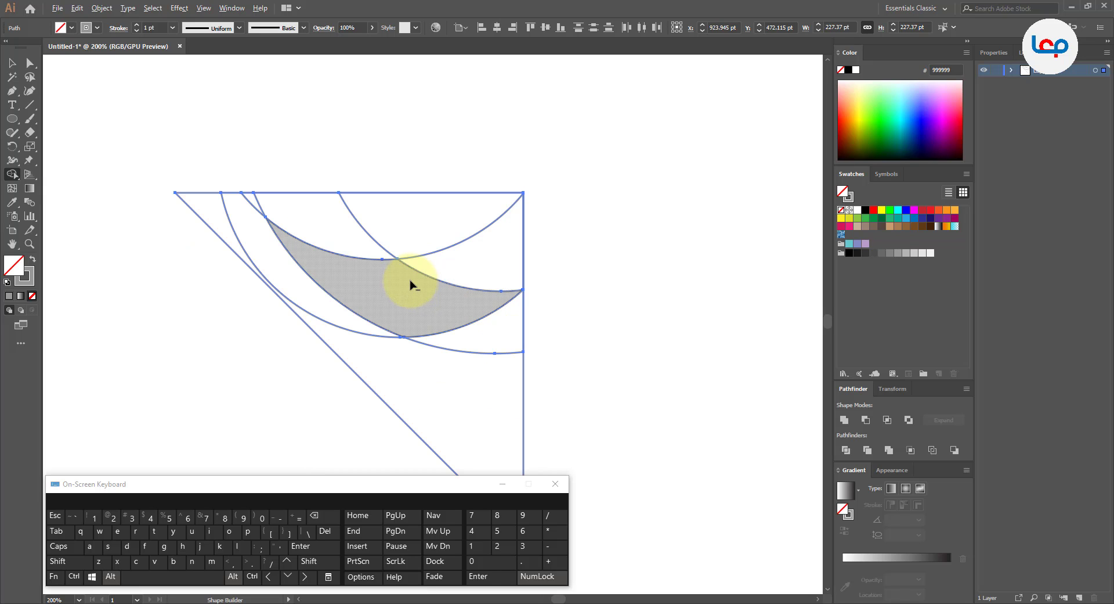
left_click_drag(216, 210, 250, 207)
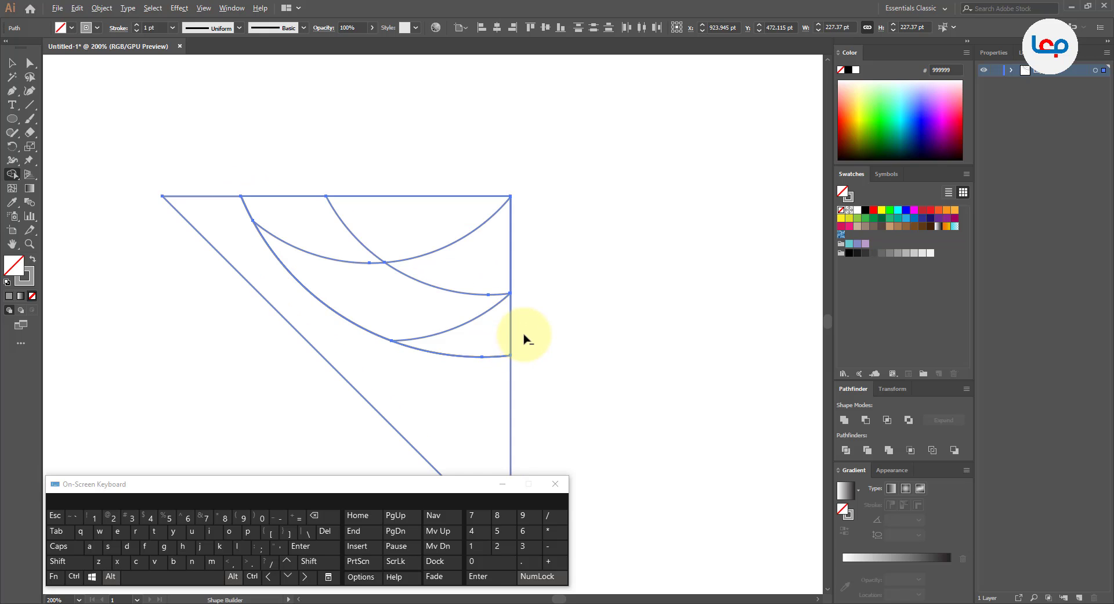
left_click_drag(525, 335, 505, 333)
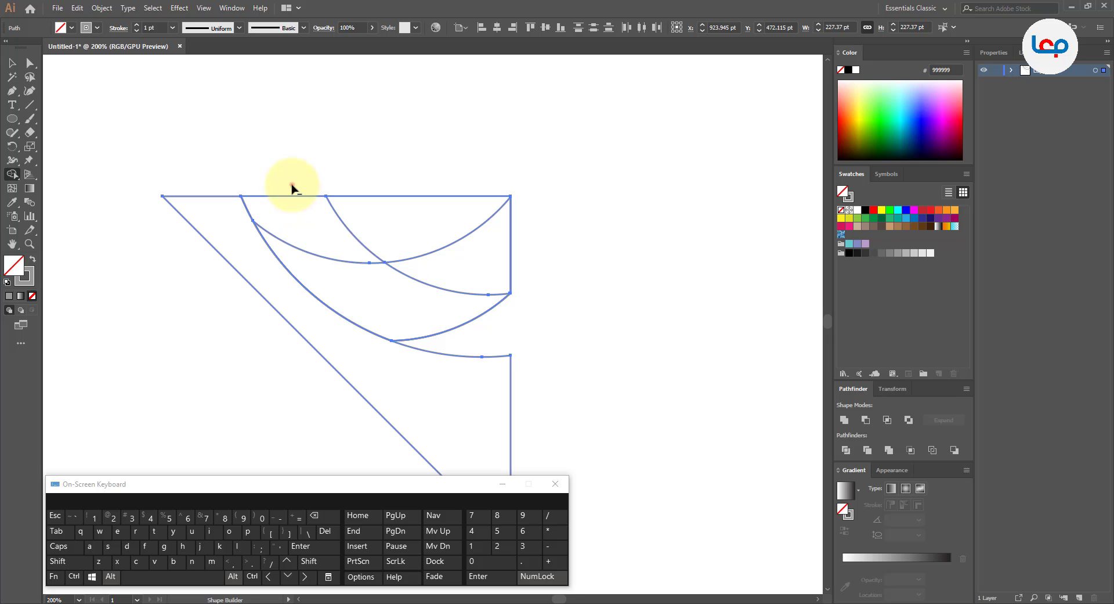
left_click_drag(291, 186, 306, 221)
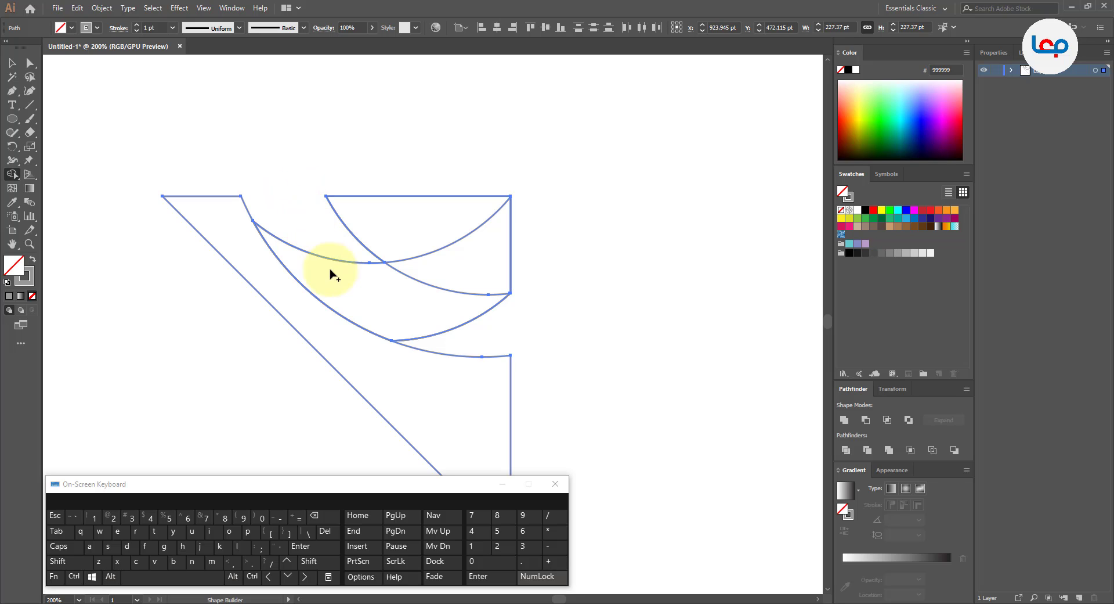
- Build the curved band, the large triangular piece and the corner piece with Shape Builder, removing the arc that crosses the corner piece
left_click(351, 290)
left_click(378, 356)
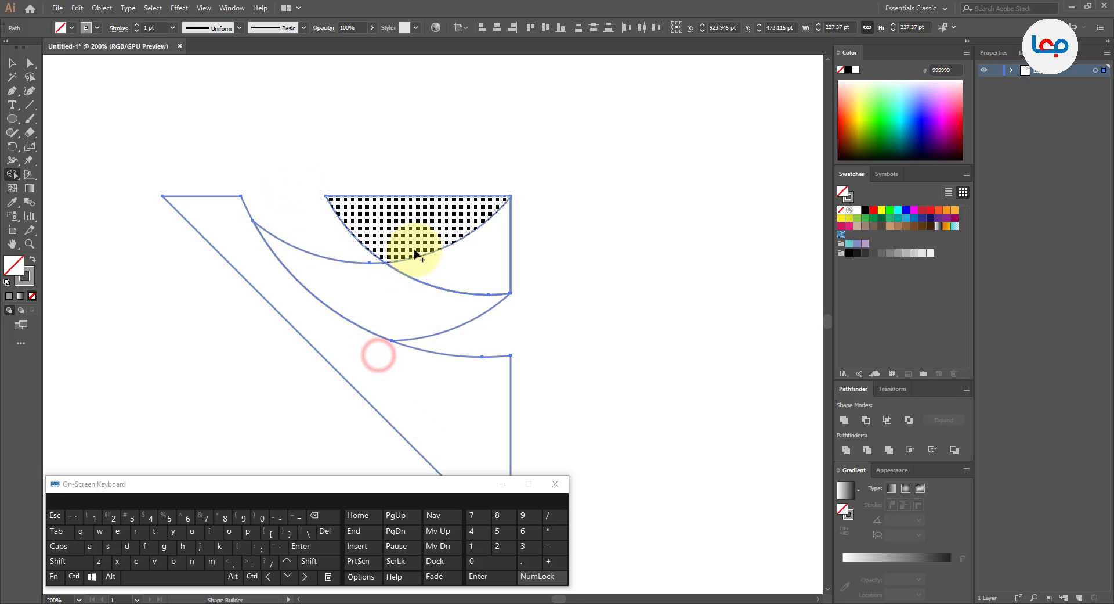
left_click(421, 238, "alt")
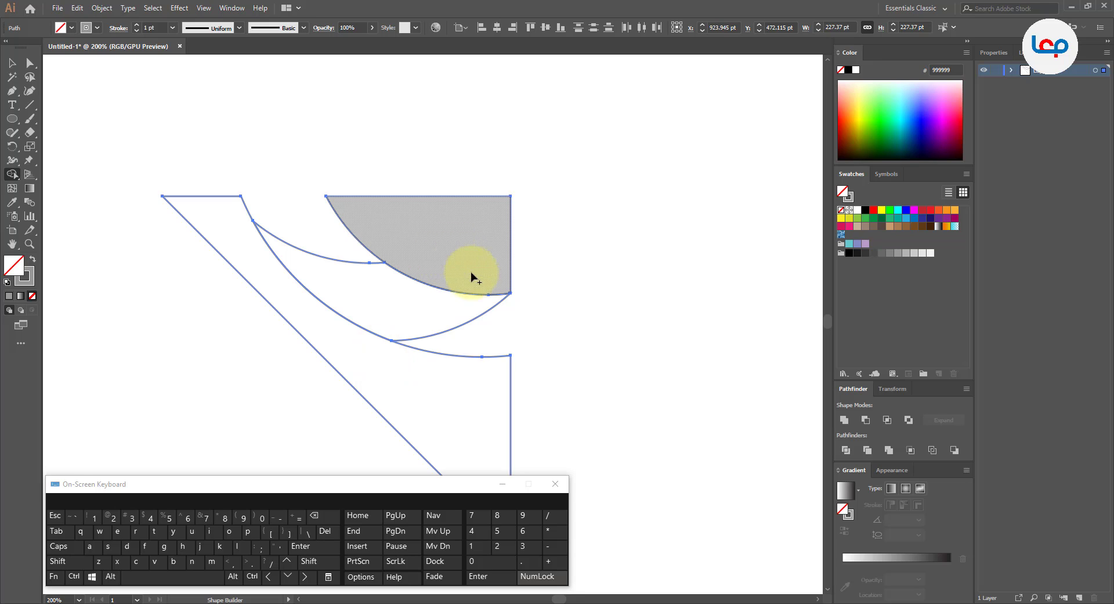
left_click(435, 262)
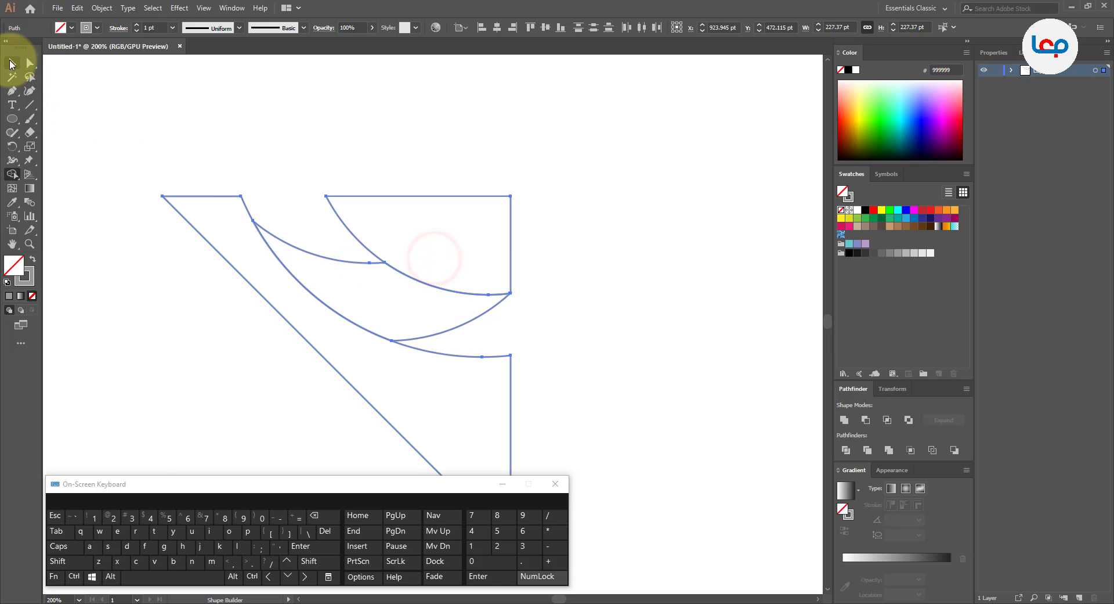
left_click(10, 64)
left_click(250, 119)
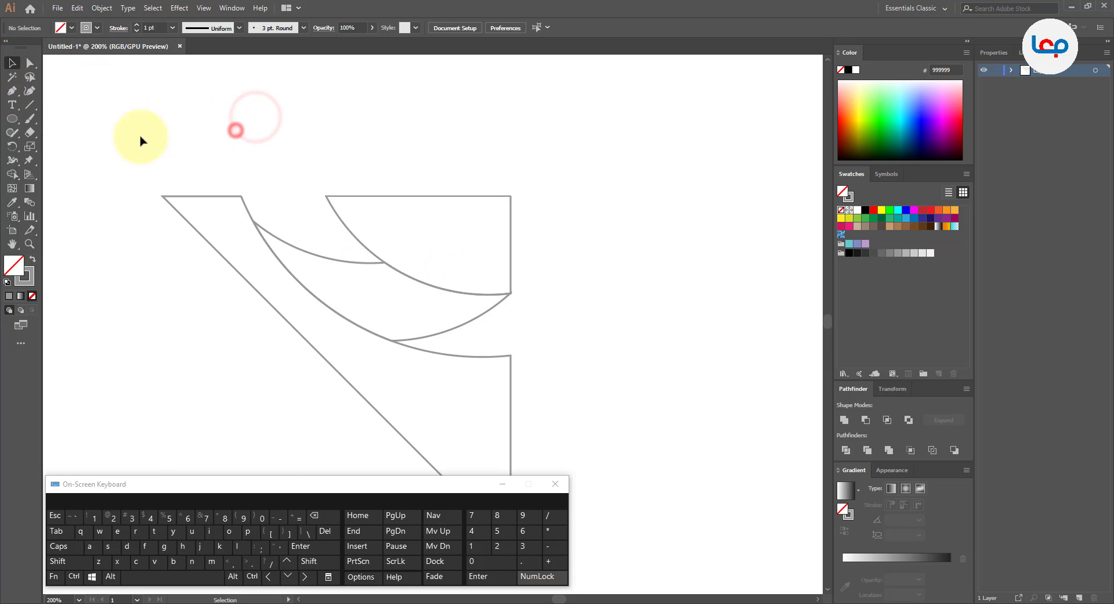
- Draw a straight line from the right-angle corner to the point where the band's upper arc meets the corner piece, spanning about 82 by 43 pt
left_click(30, 105)
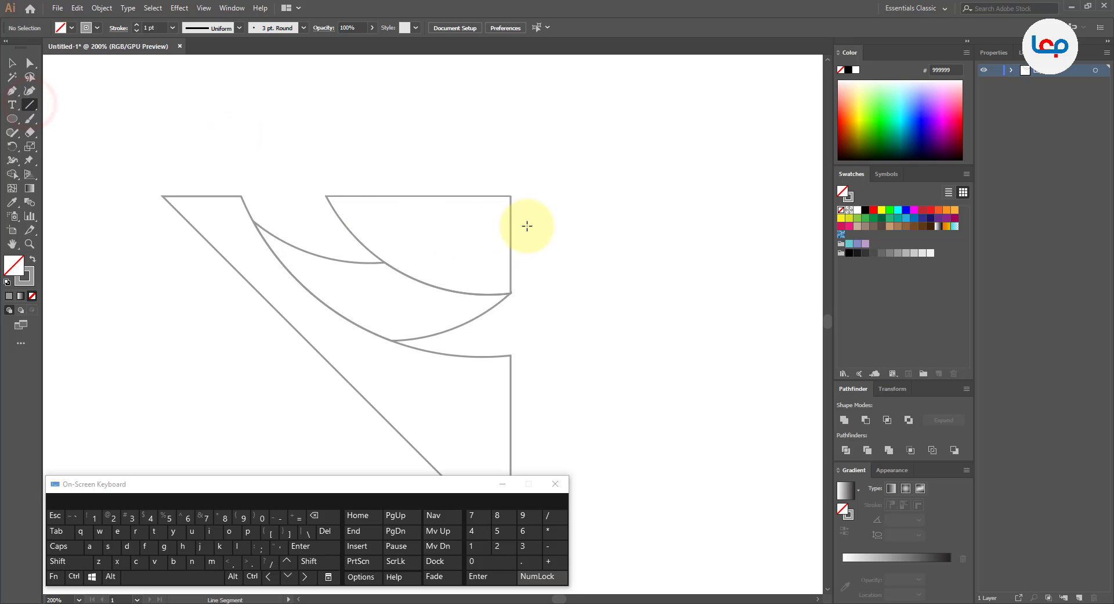
left_click_drag(510, 195, 382, 262)
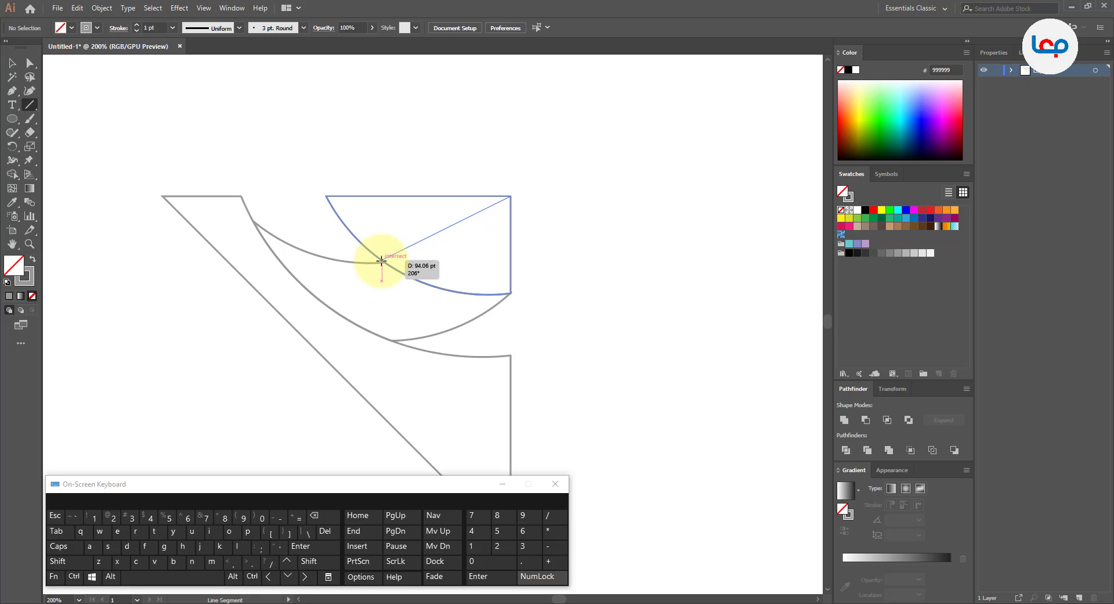
left_click_drag(385, 261, 385, 261)
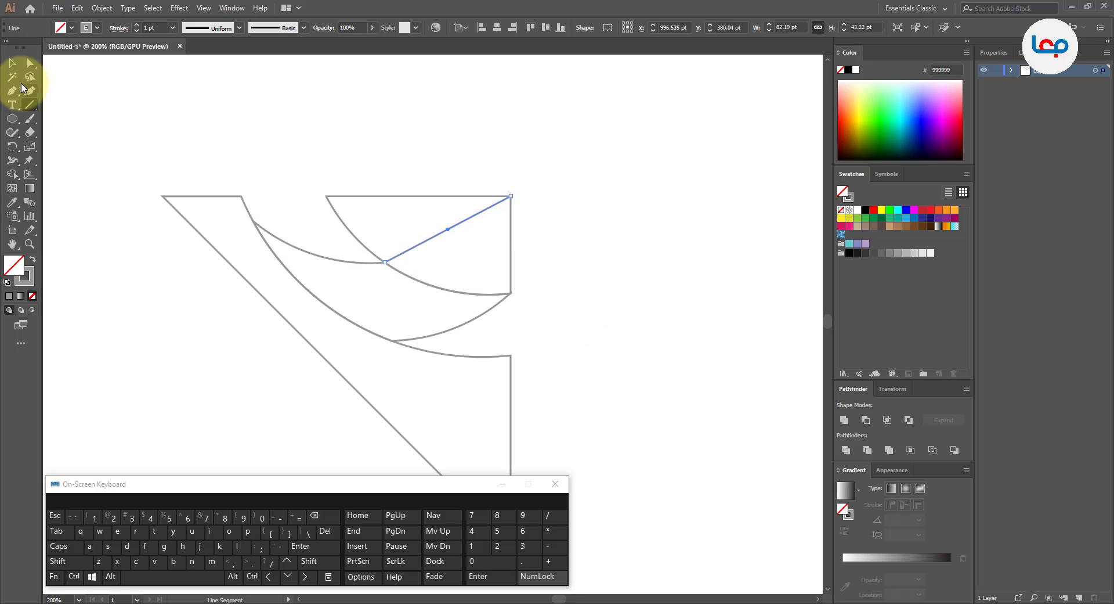
left_click(12, 63)
left_click(391, 132)
- Select all the artwork and swap its fill and stroke so the shapes have a gray fill and no outline
key("ctrl+minus")
left_click_drag(237, 146, 586, 351)
key("ctrl+plus")
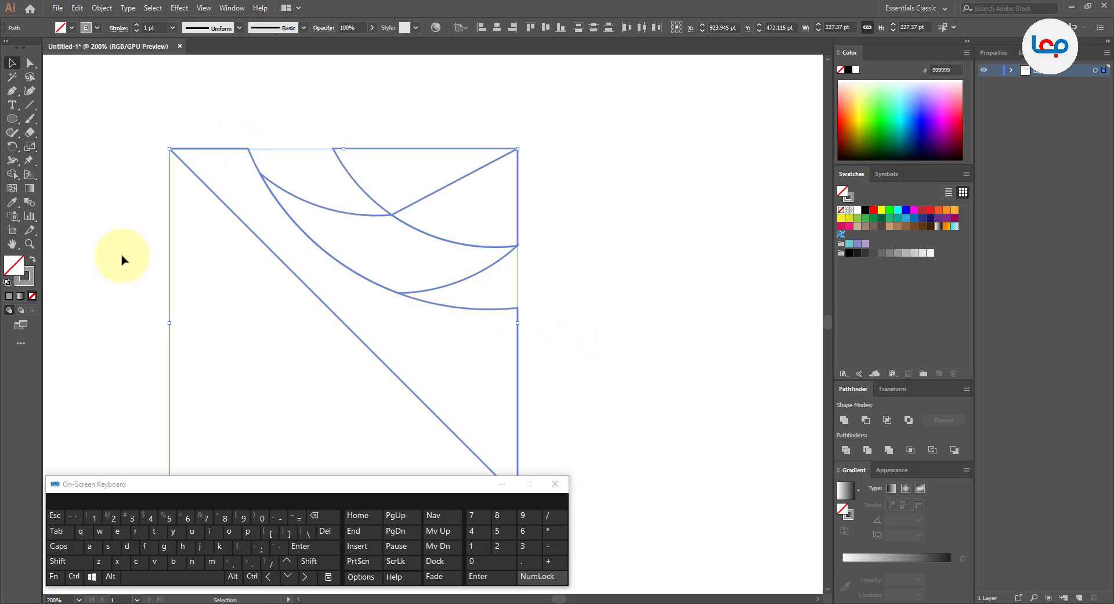
left_click(33, 261)
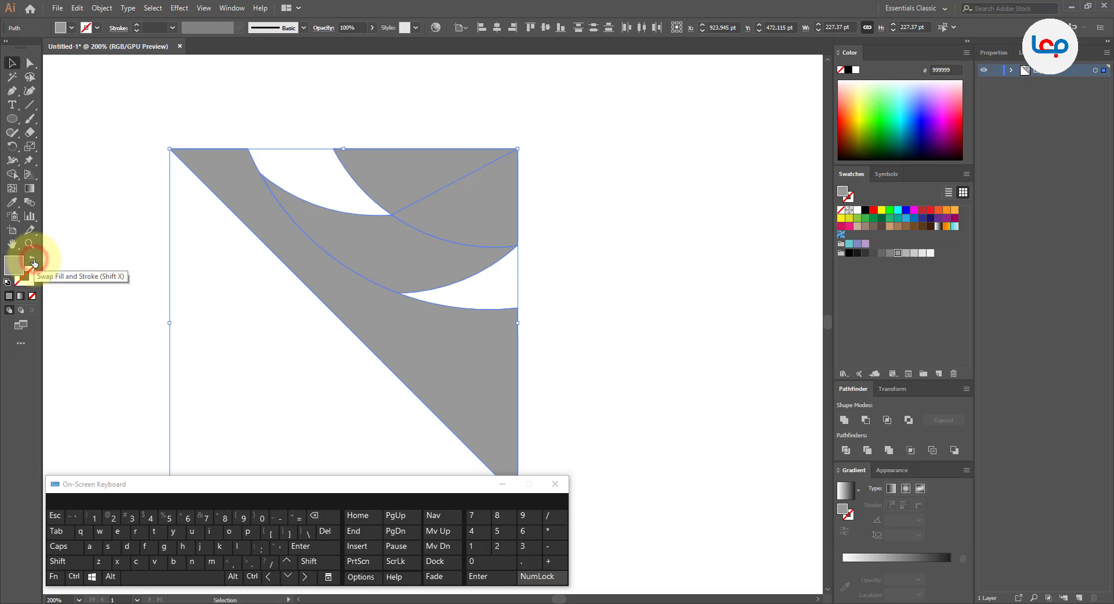
left_click(228, 286)
- Divide all the selected shapes with the Pathfinder and ungroup the resulting pieces
key("ctrl+minus")
left_click_drag(159, 172, 485, 353)
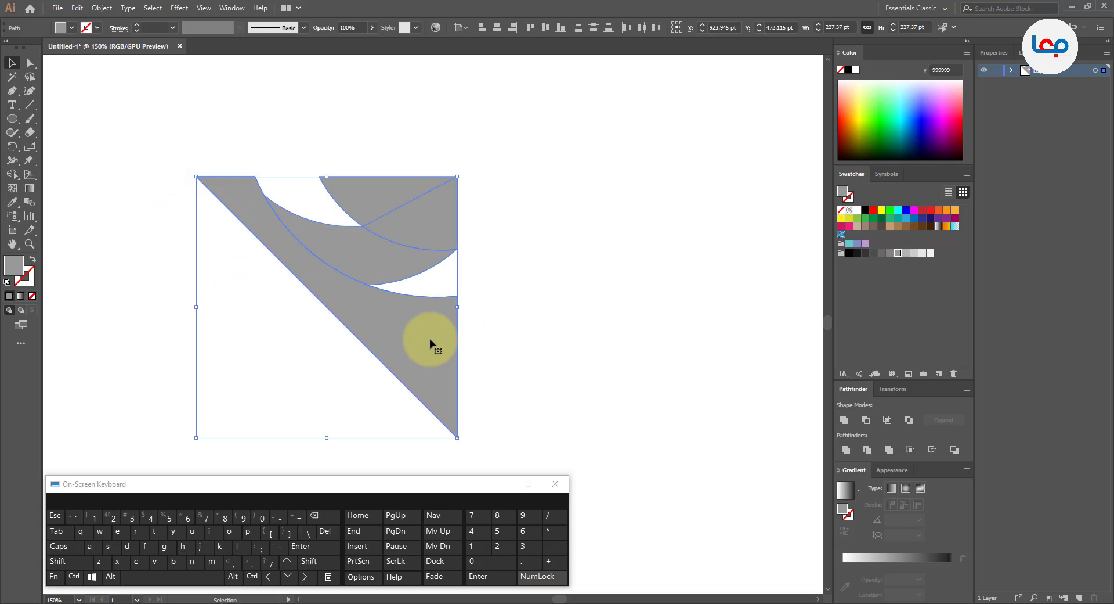
left_click(846, 450)
right_click(430, 223)
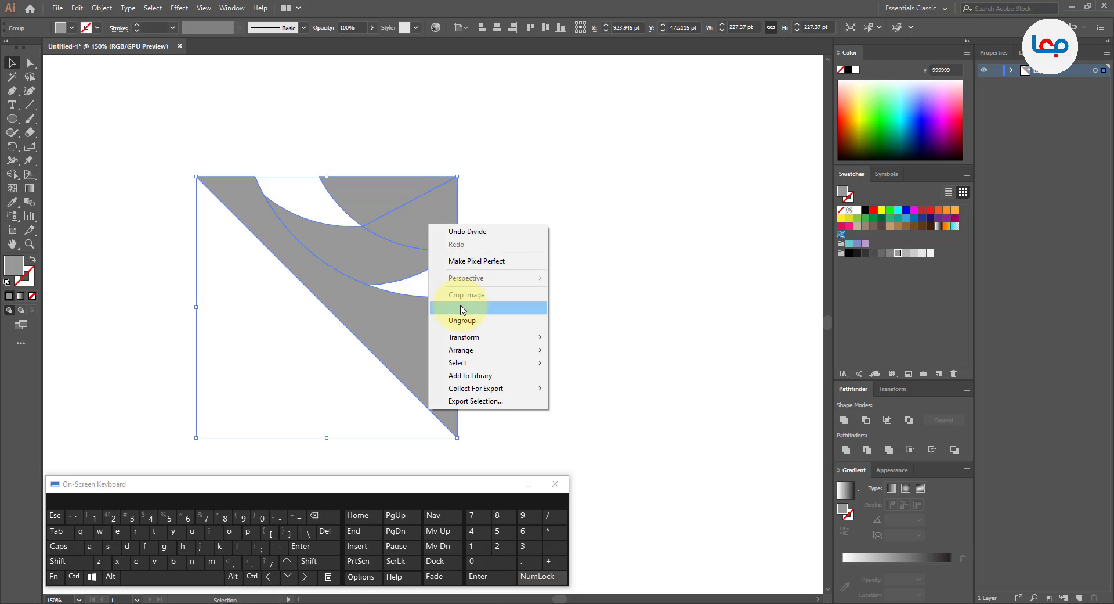
left_click(465, 321)
left_click(611, 274)
left_click(415, 219)
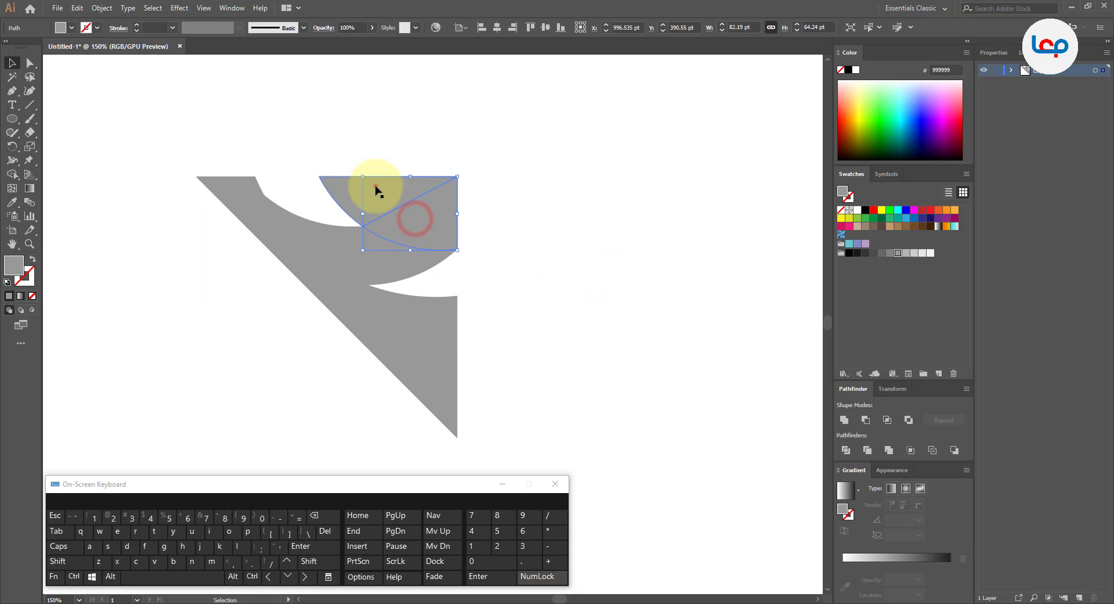
left_click(555, 186)
- Fill the upper half of the split corner piece with yellow (D9E021)
scroll(459, 214, "up", 2)
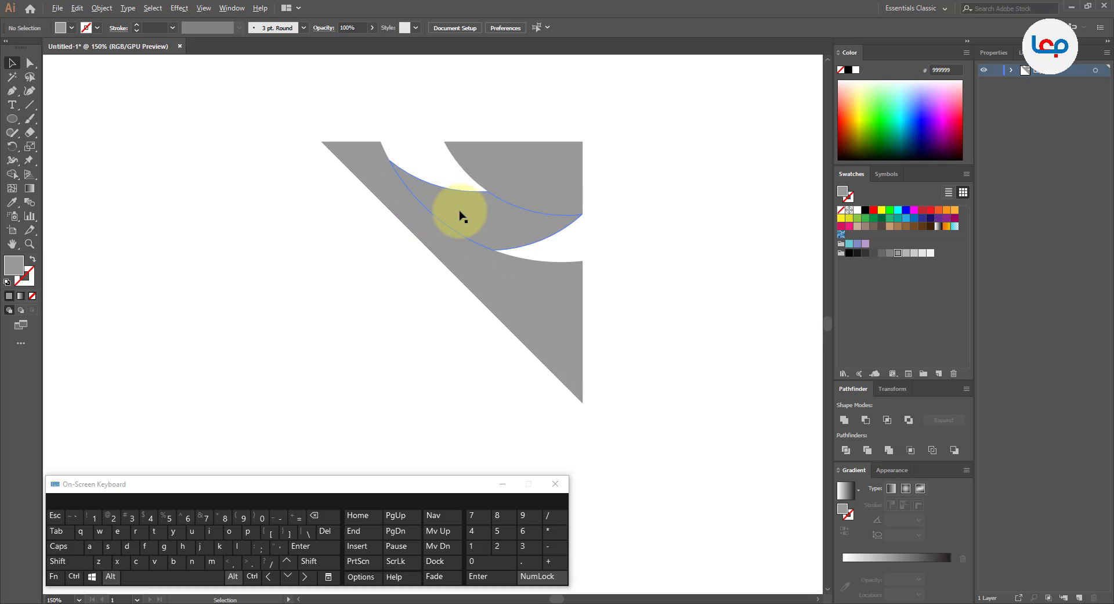
scroll(609, 162, "up", 1)
left_click_drag(550, 268, 538, 239)
left_click(607, 217)
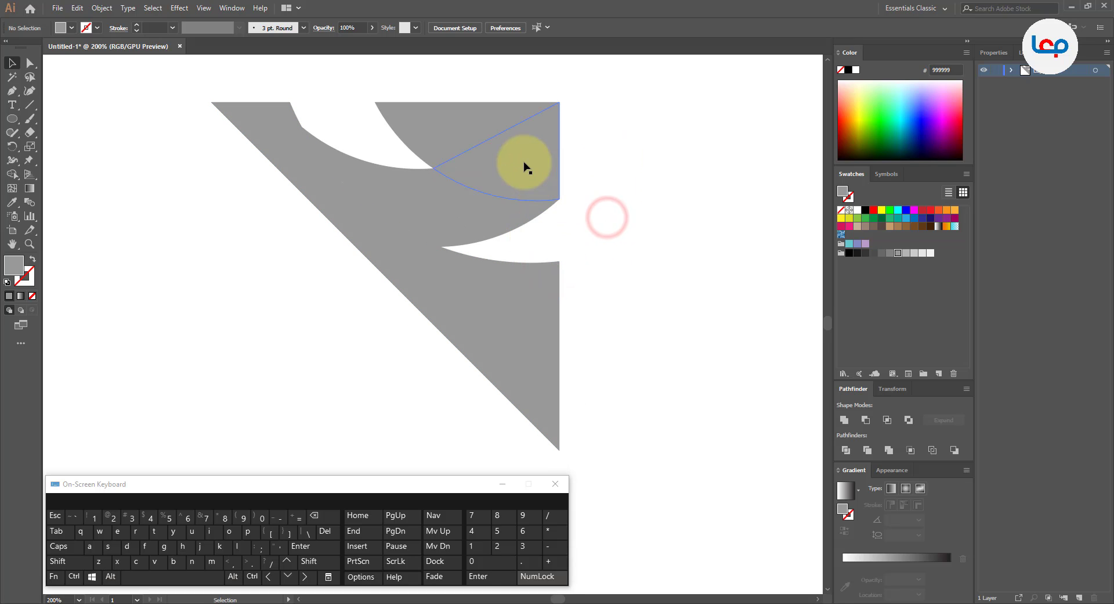
left_click(469, 121)
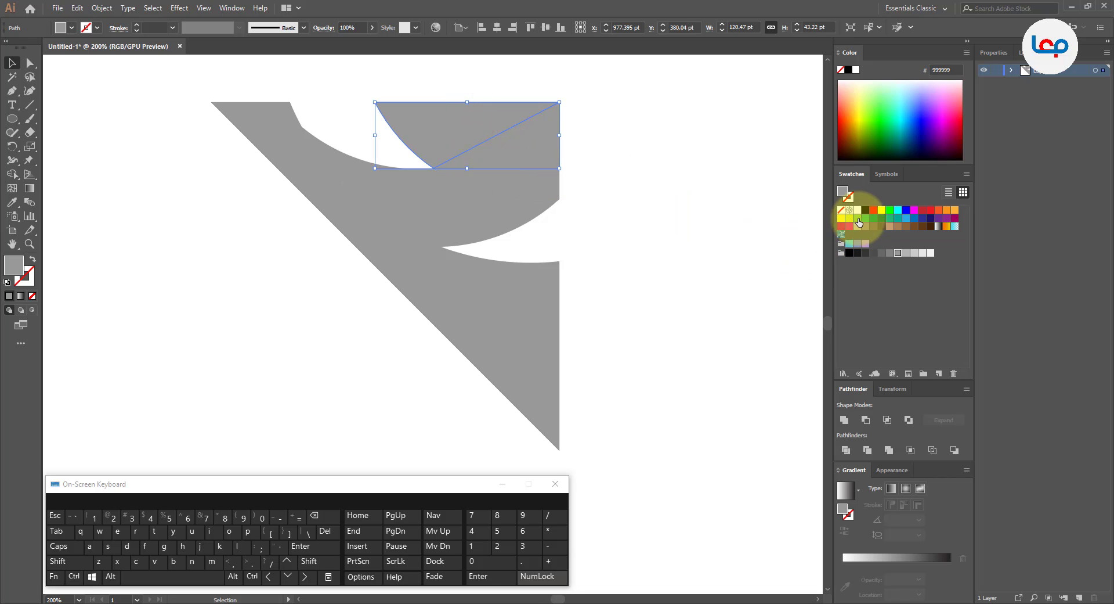
left_click(850, 221)
left_click(669, 244)
- Fill the lower half of the corner piece with green (8CC63F) and the large triangular piece with crimson (D4145A)
left_click(495, 154)
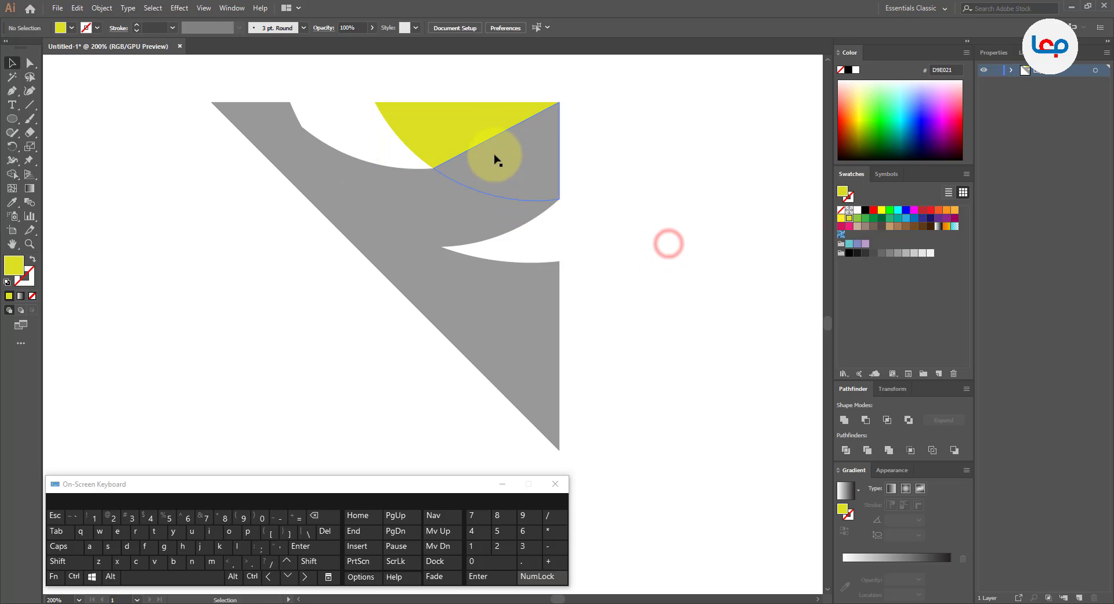
left_click(857, 220)
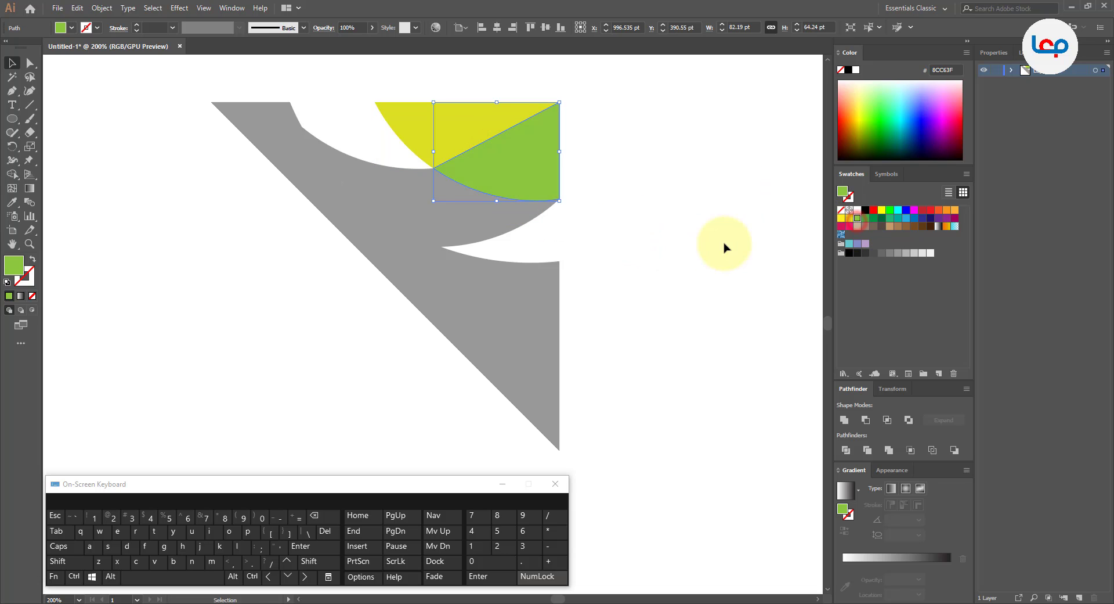
left_click(724, 242)
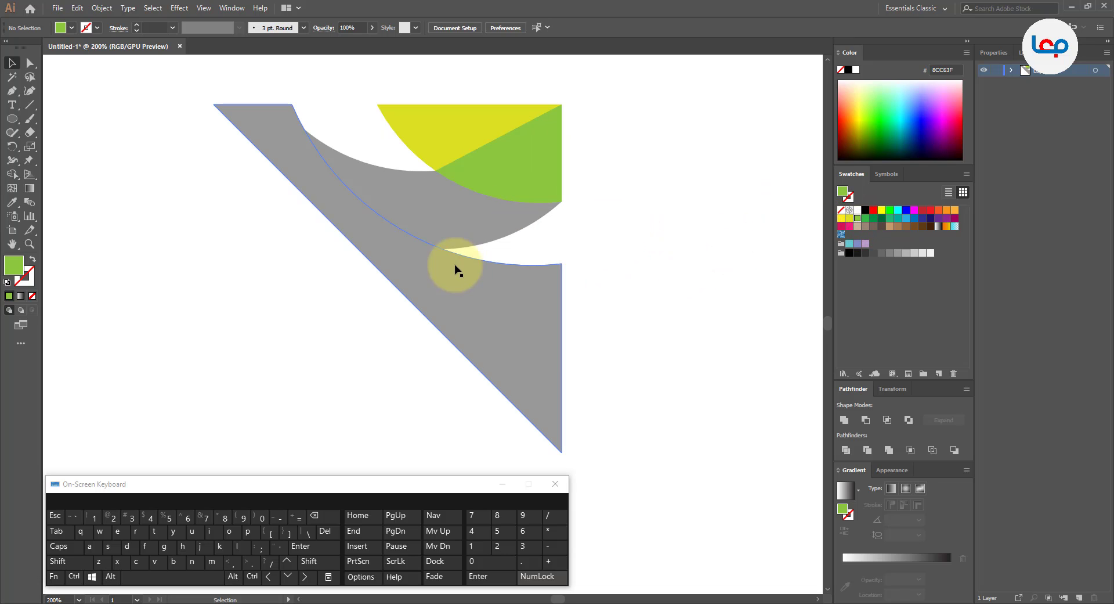
left_click(311, 182)
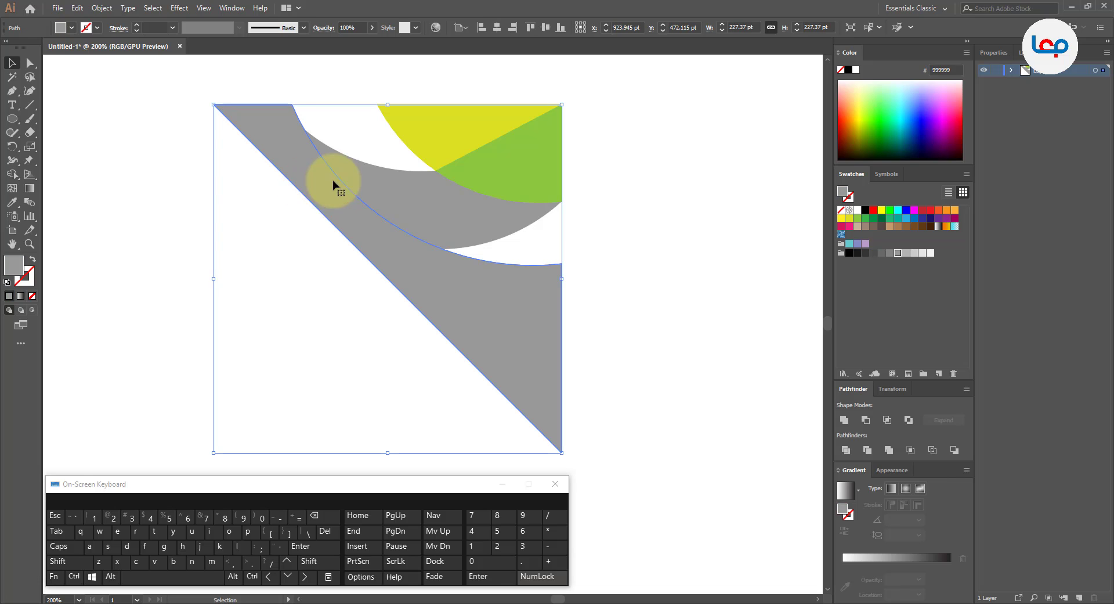
left_click(841, 227)
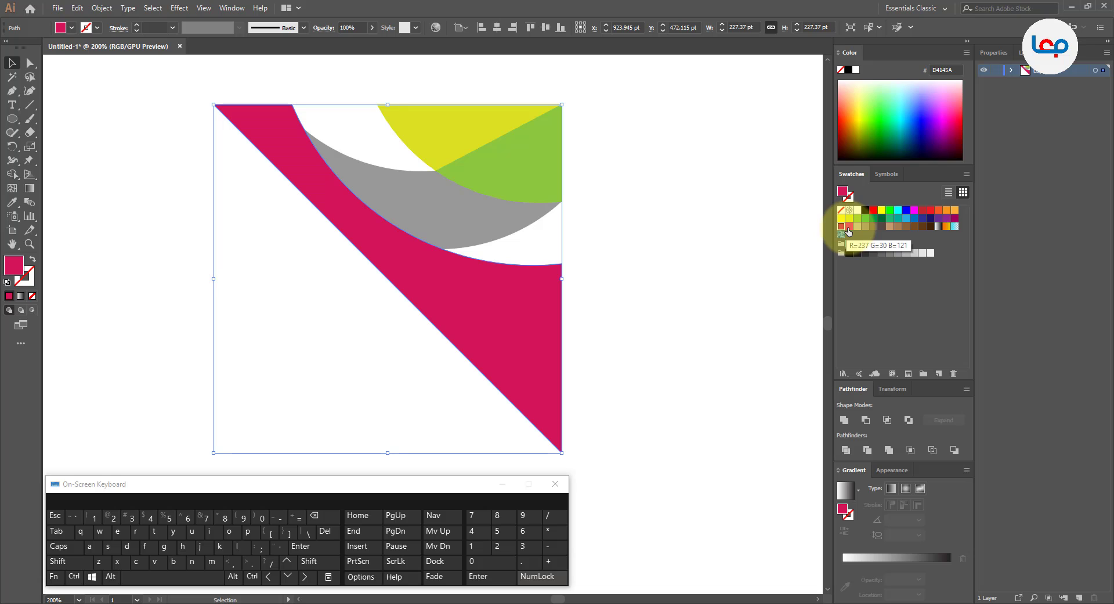
- Change the fill of the large triangular piece to pink (ED1E79)
left_click(848, 228)
left_click(708, 250)
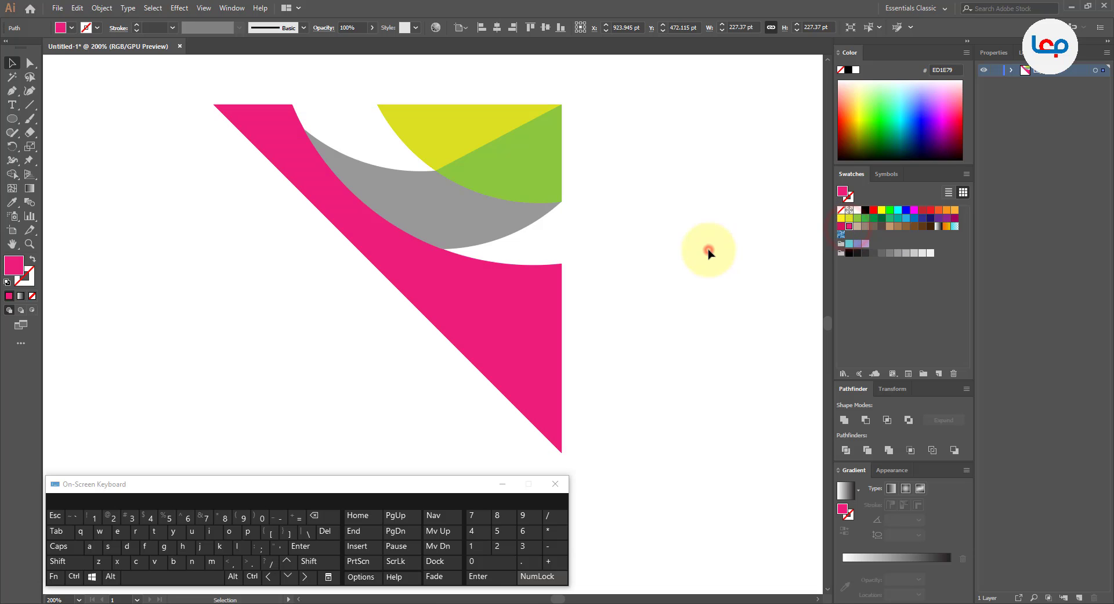
scroll(564, 242, "down", 1)
scroll(502, 220, "up", 1)
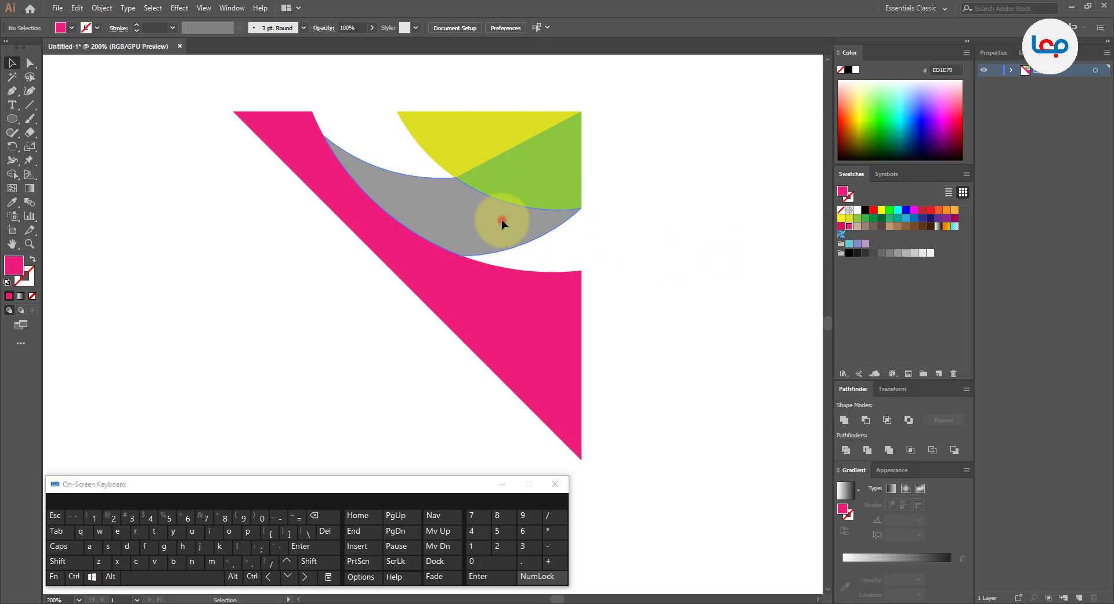
- Fill the gray curved piece between the pink and green pieces with a lighter gray swatch
left_click(501, 219)
left_click(909, 258)
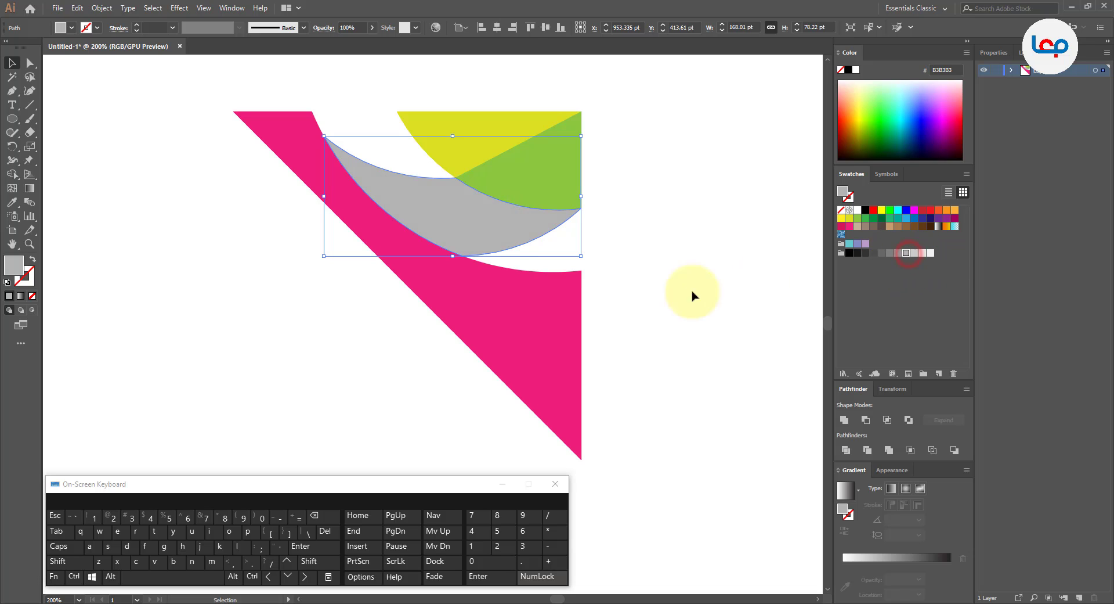
left_click(667, 293)
scroll(633, 287, "down", 3)
scroll(601, 264, "up", 2)
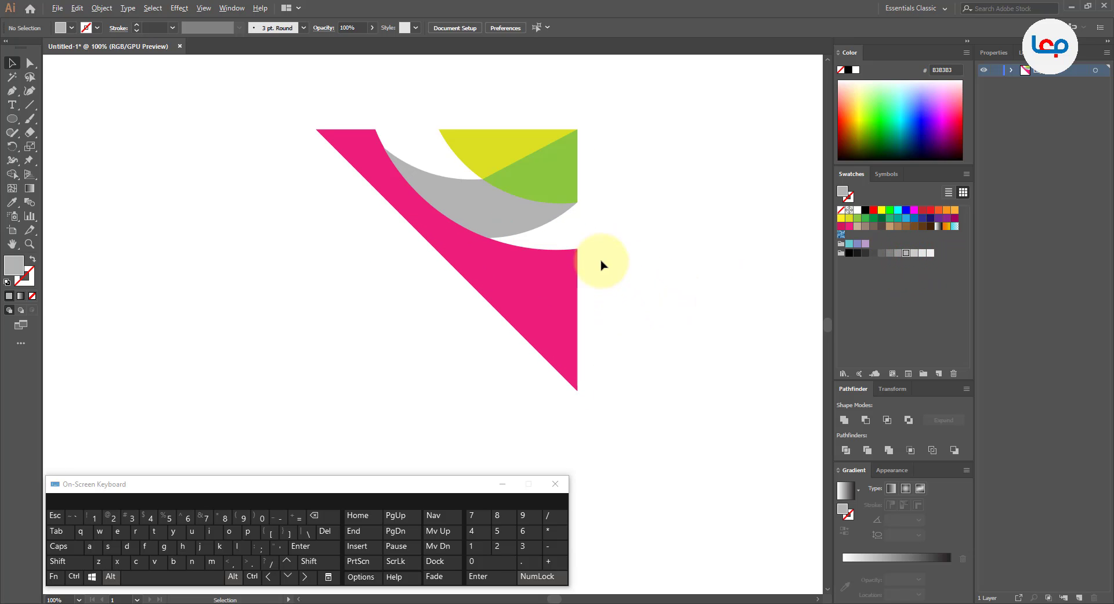
- Select all the coloured pieces and group them
left_click_drag(656, 142, 449, 242)
right_click(455, 213)
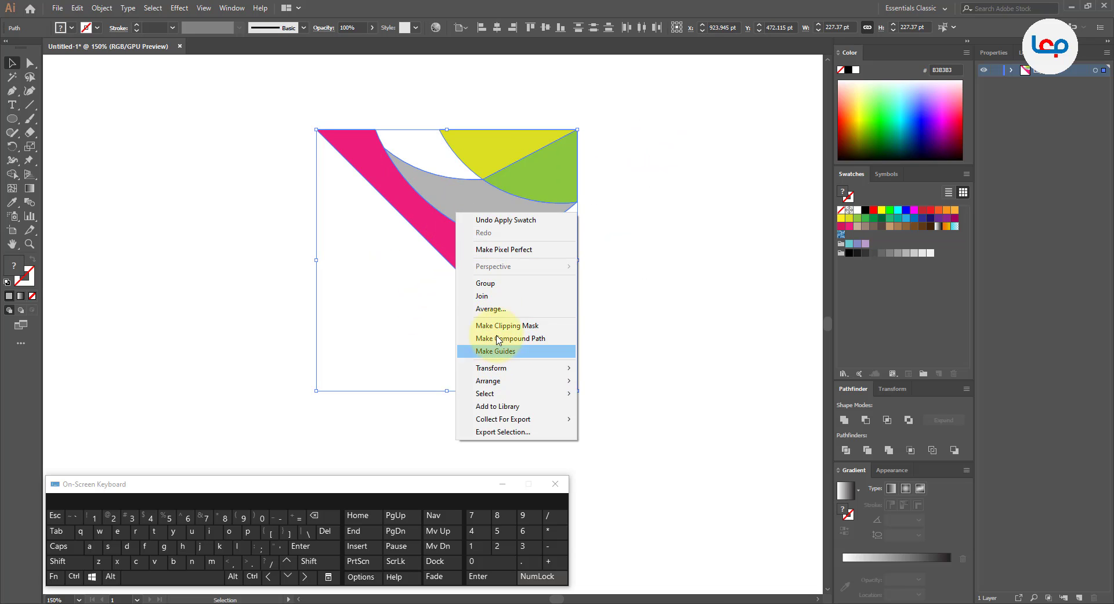
left_click(487, 285)
scroll(412, 162, "down", 2)
- Create a reflected copy of the group across the horizontal axis
right_click(436, 188)
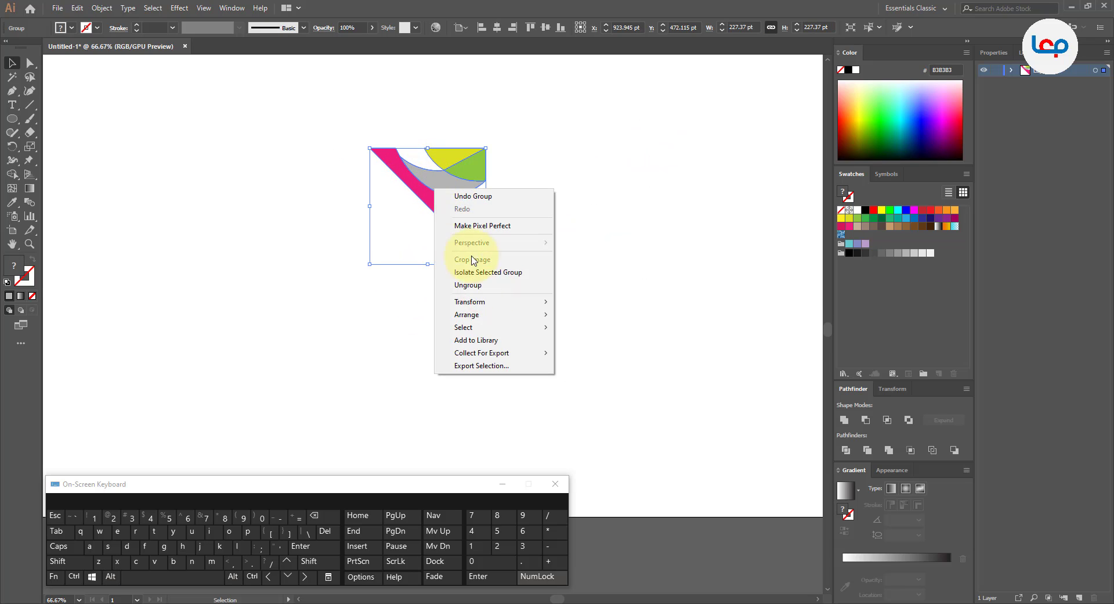
left_click(501, 318)
left_click(491, 301)
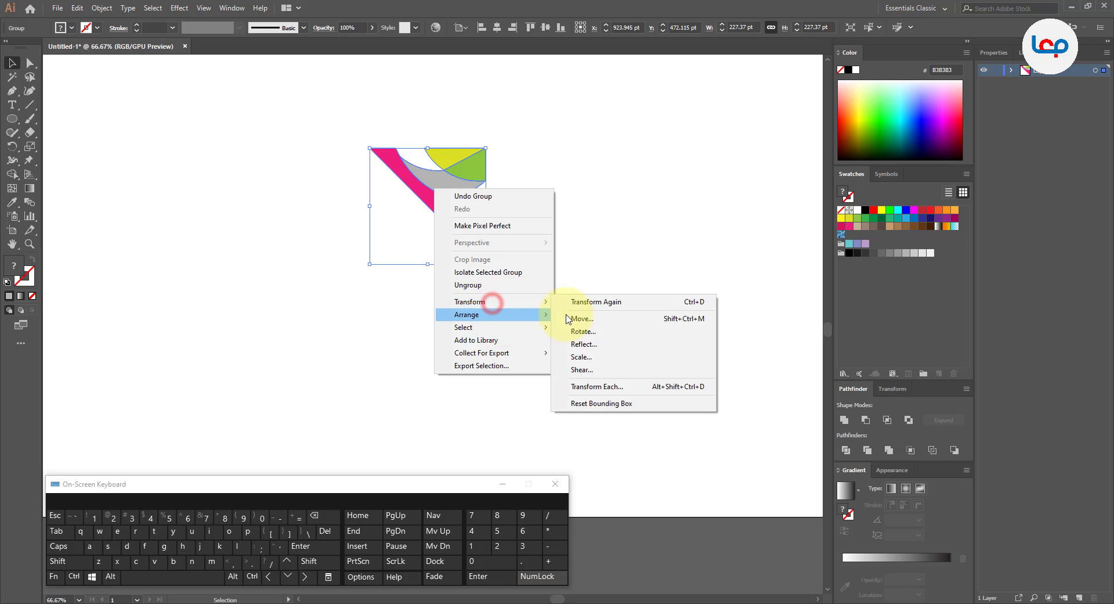
left_click(584, 344)
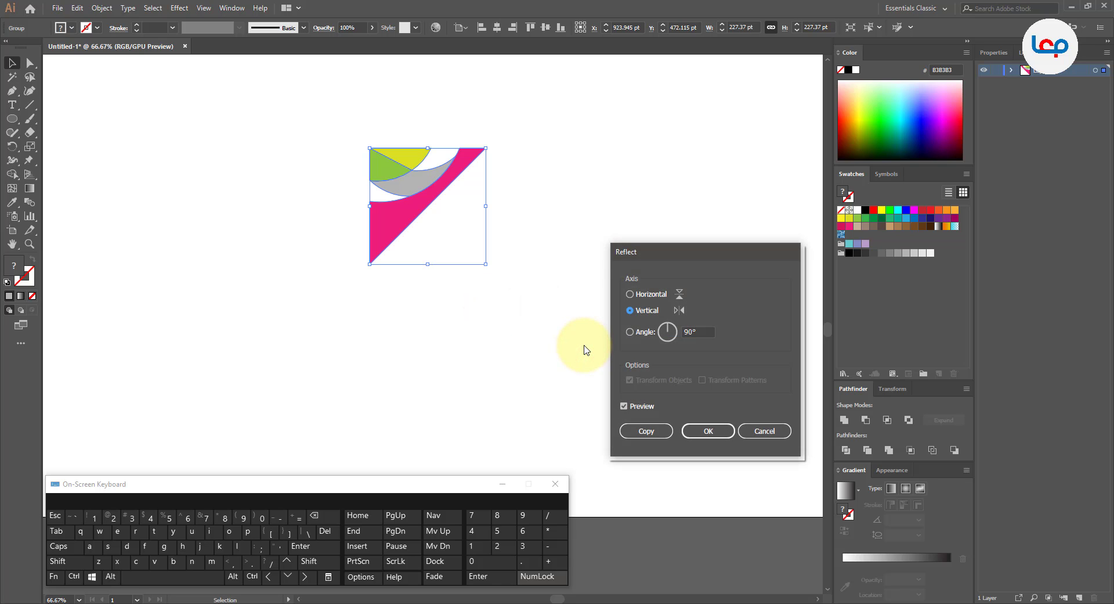
left_click(640, 296)
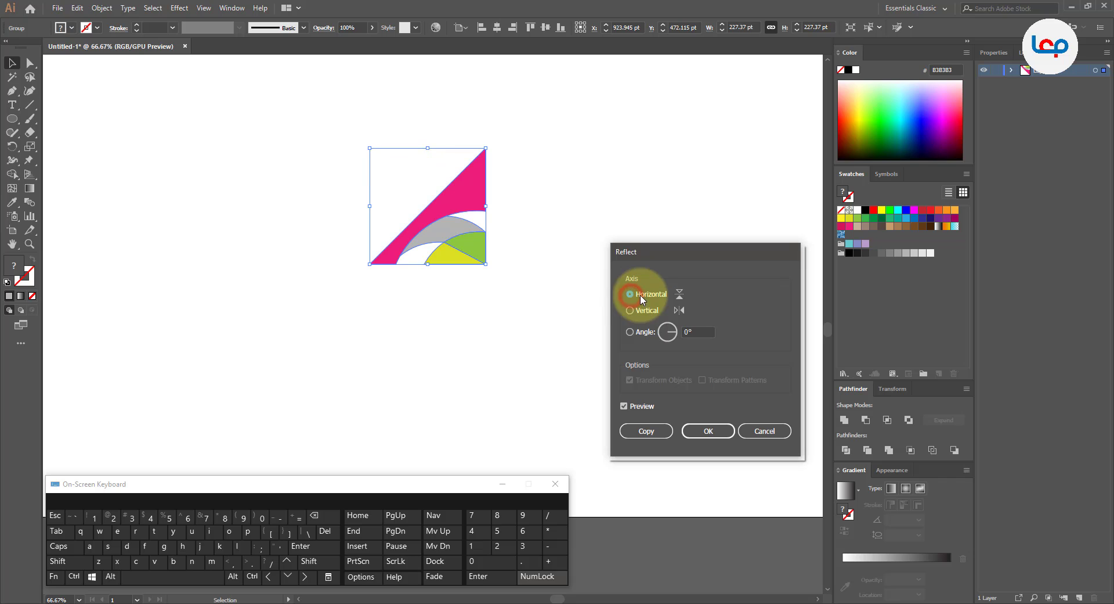
left_click(647, 430)
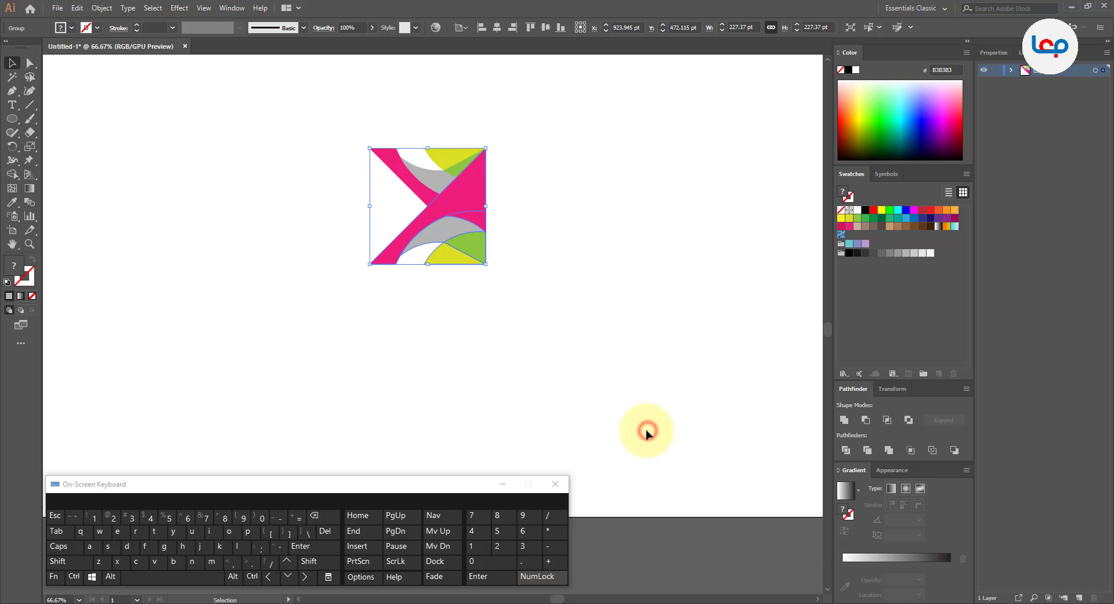
- Reflect the copied group across the vertical axis so the two halves form a square
right_click(457, 186)
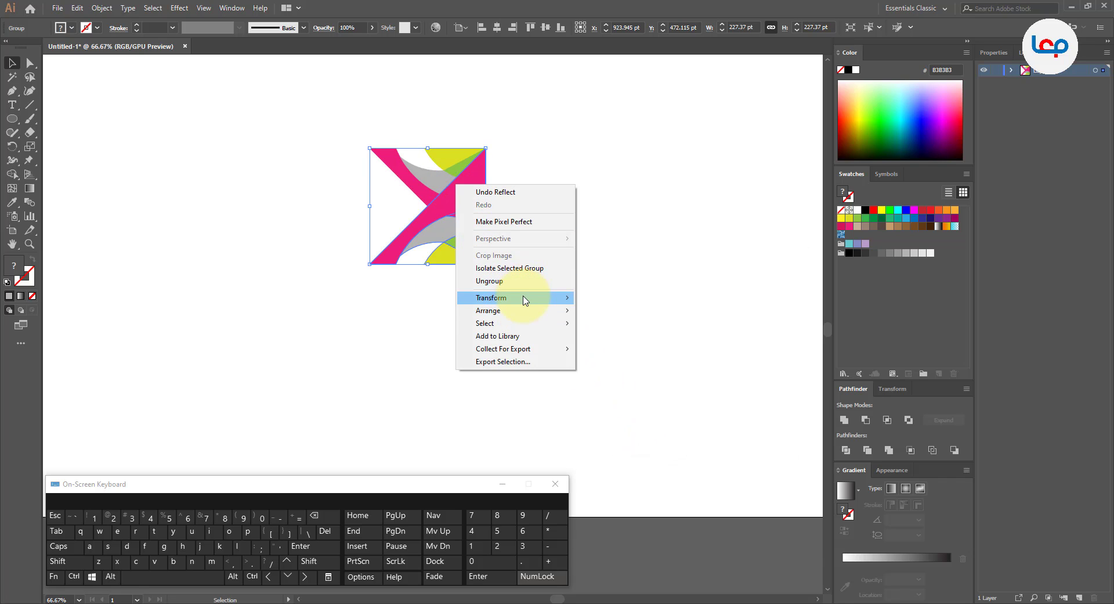
mouse_move(551, 304)
left_click(607, 340)
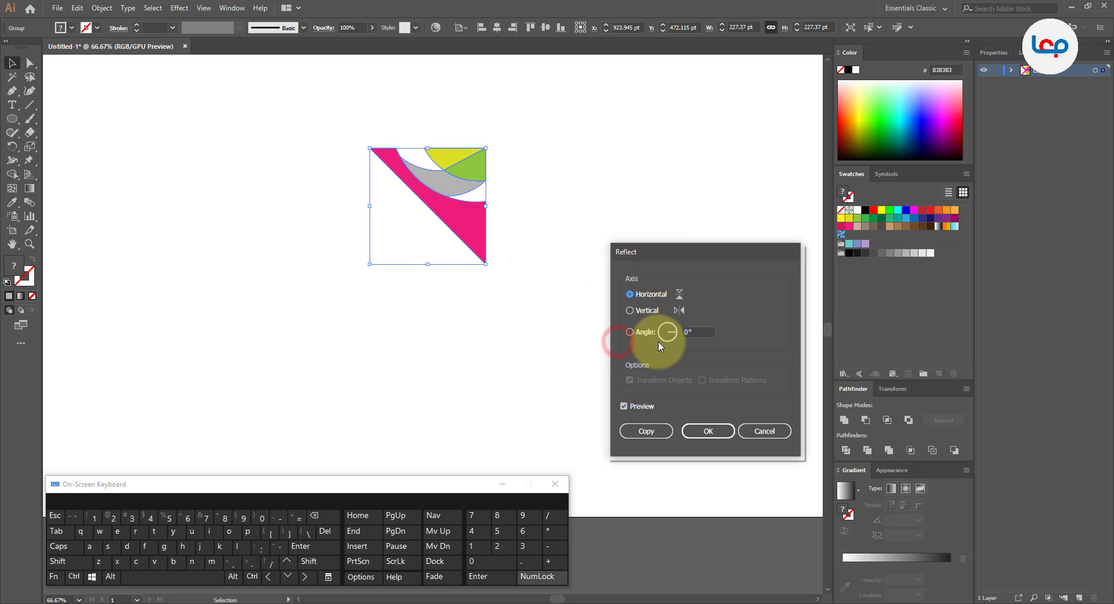
left_click(645, 312)
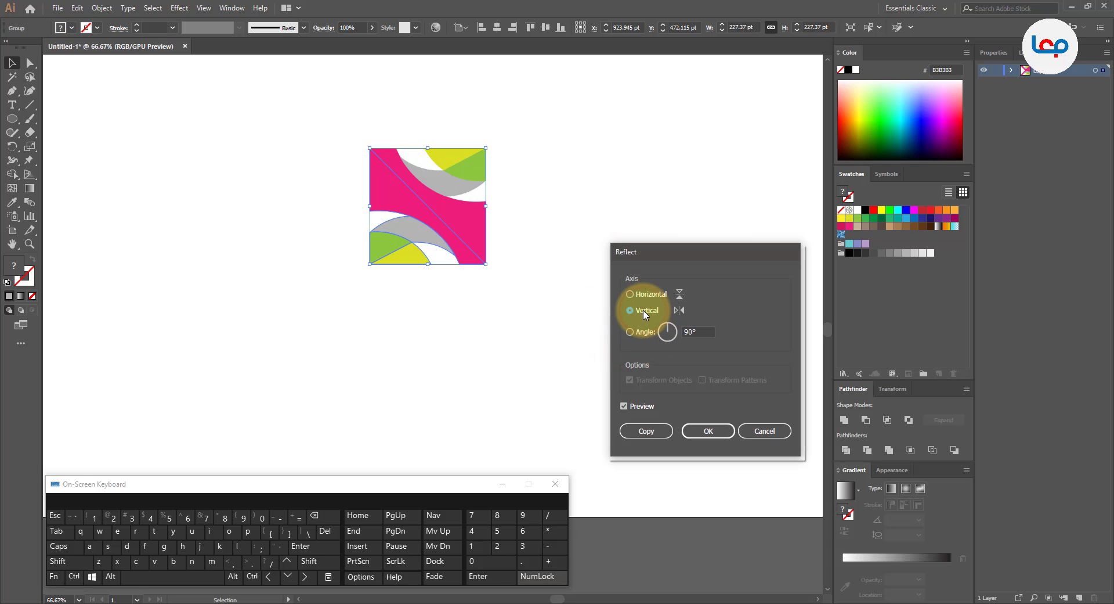
left_click(706, 430)
left_click(551, 396)
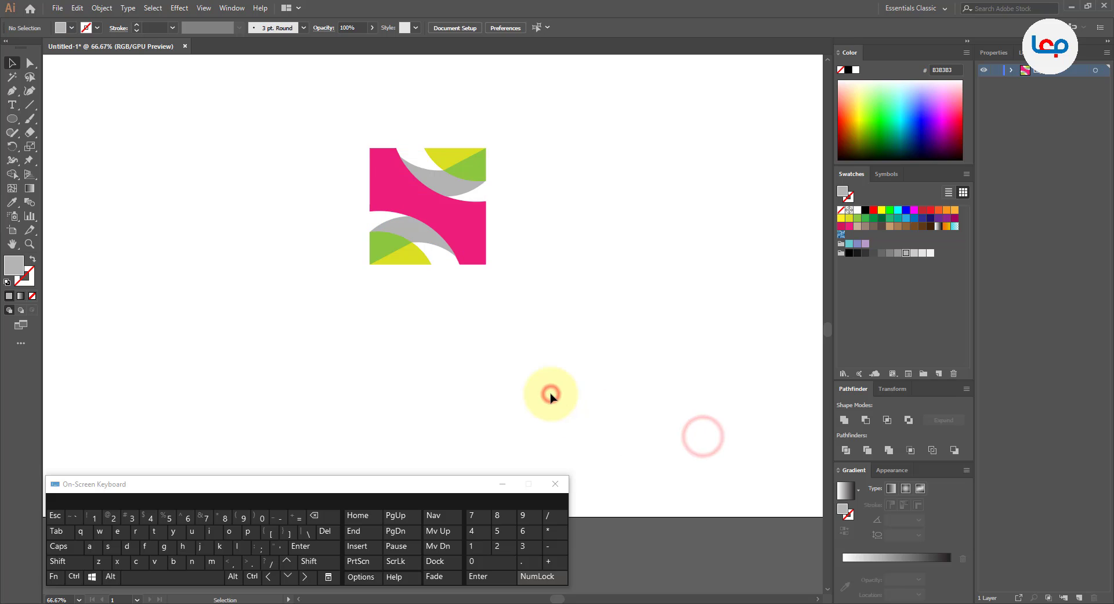
- Ungroup the lower-left half of the square logo
scroll(435, 166, "up", 2)
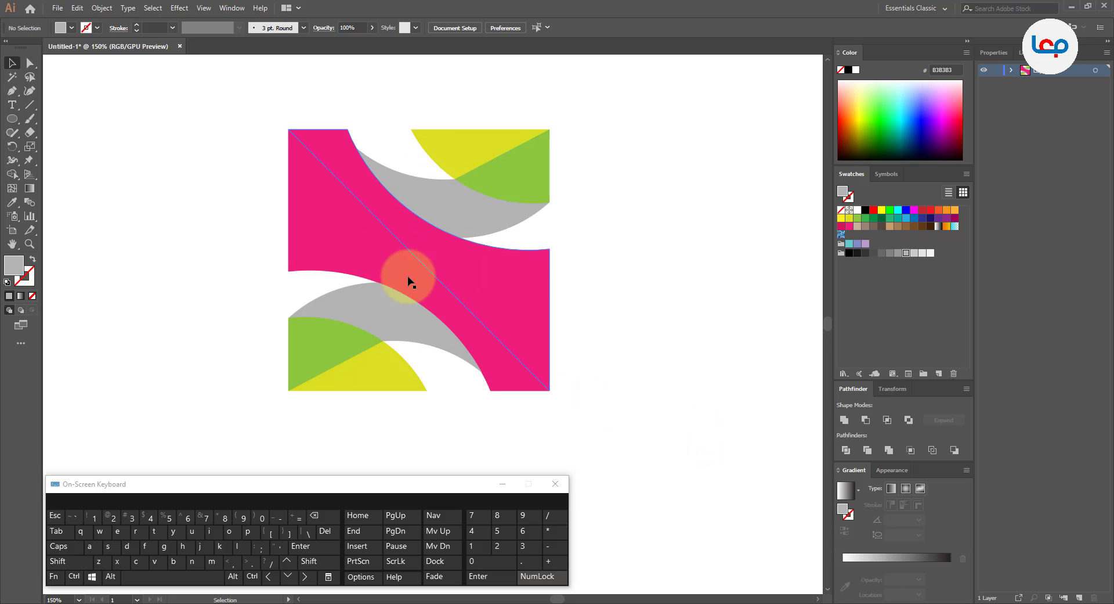
left_click(345, 247)
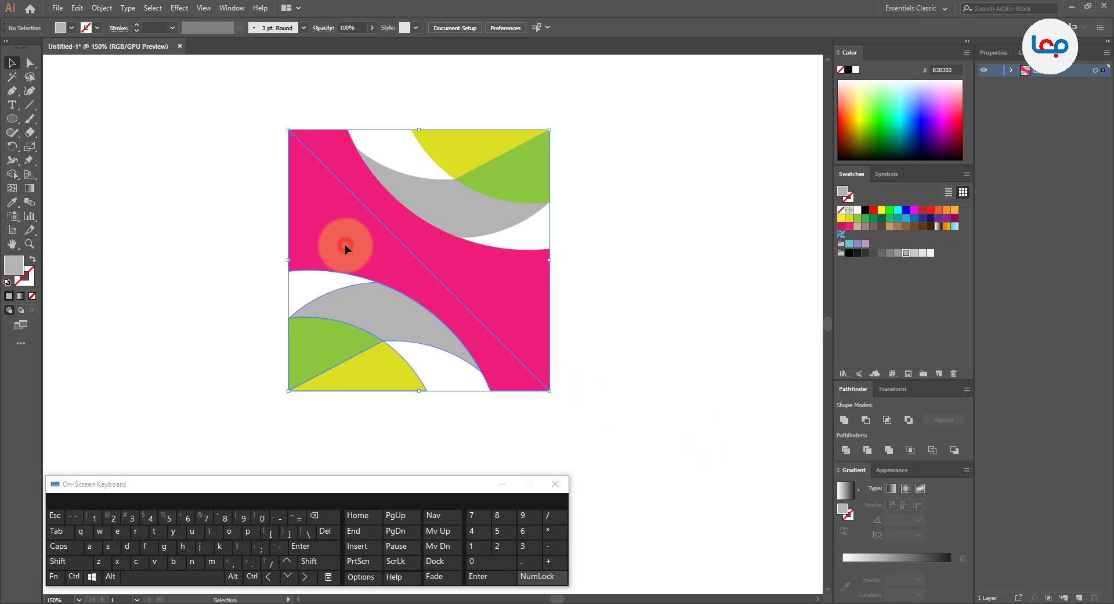
right_click(345, 246)
left_click(376, 342)
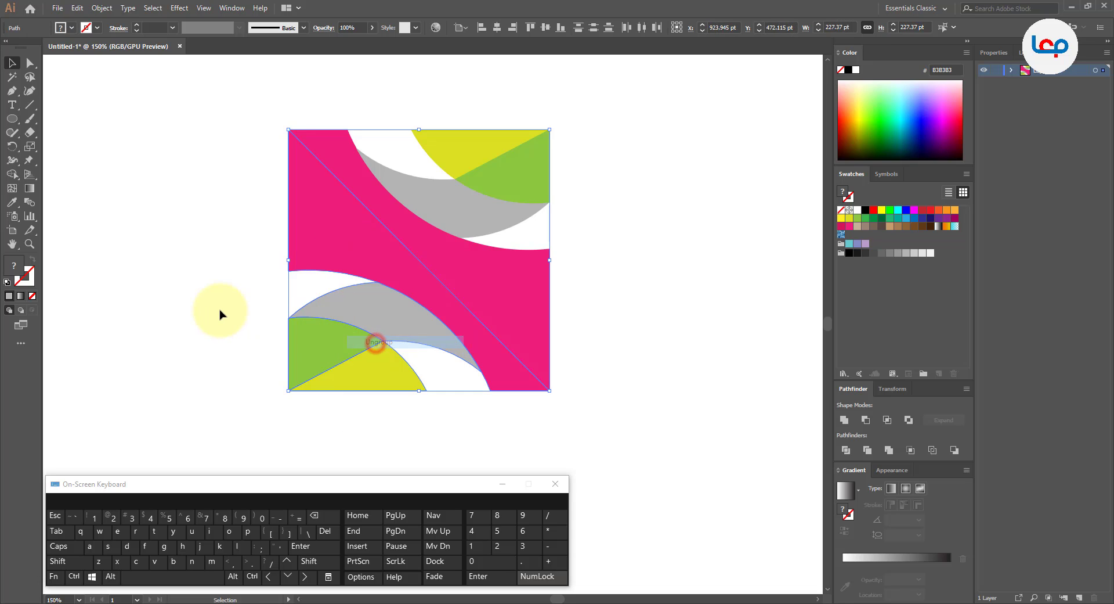
left_click(220, 314)
- Fill the pink triangular piece of the lower-left half with crimson (D4145A)
left_click(298, 231)
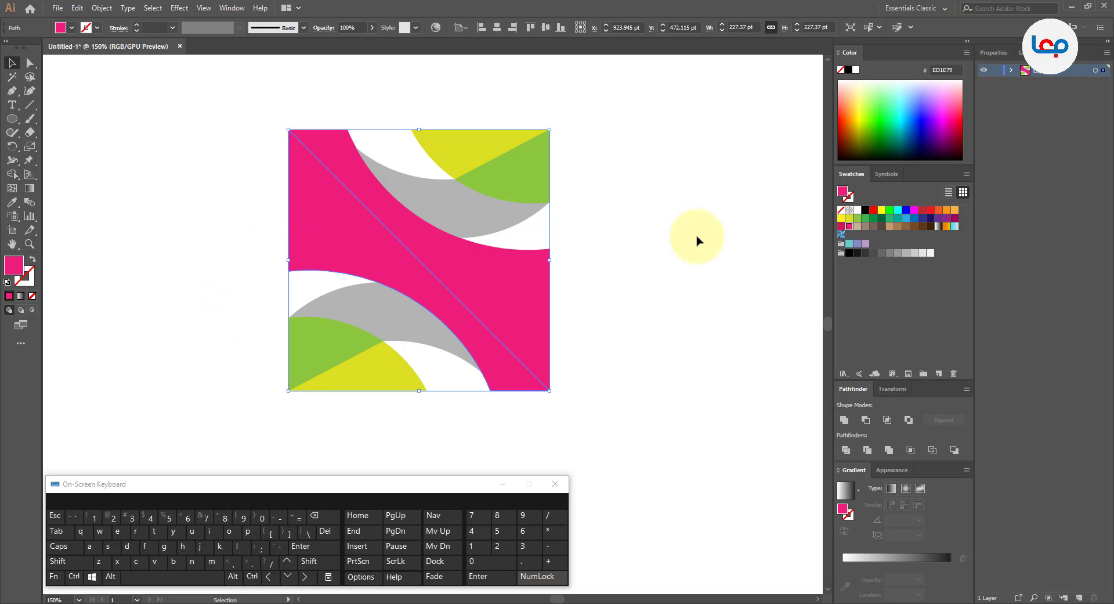
left_click(841, 226)
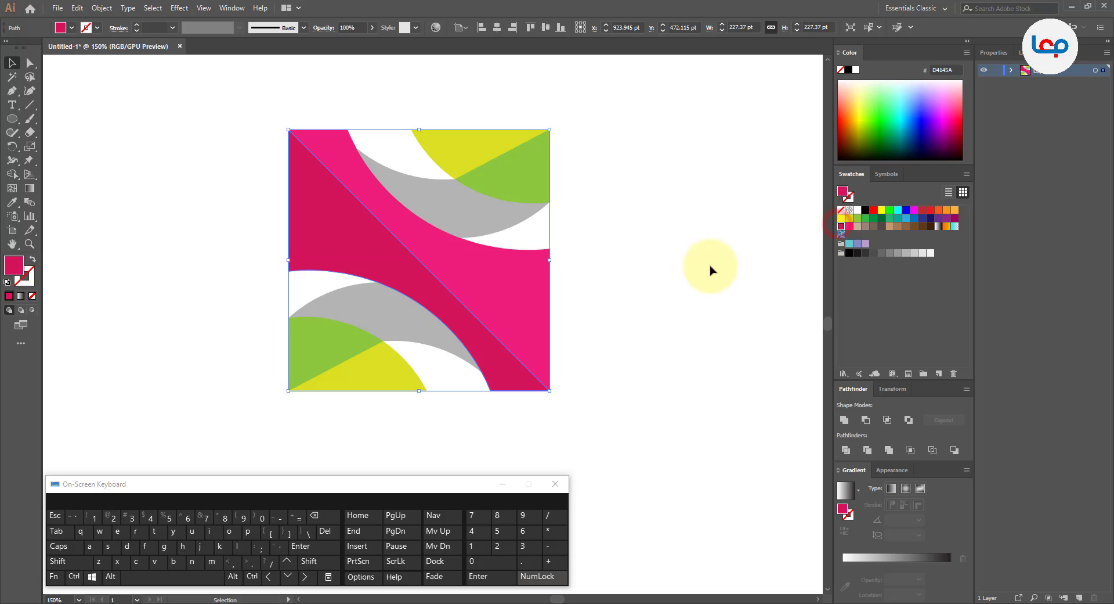
left_click(704, 266)
key("ctrl+1")
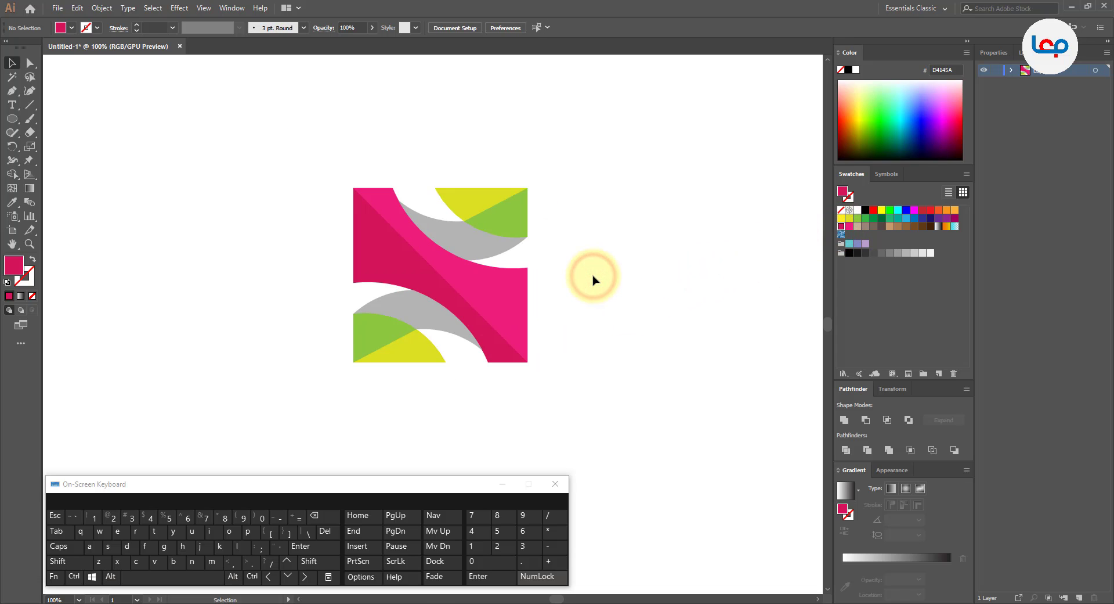
- Select the whole logo and scale it up proportionally from its centre to about 570 pt square
scroll(463, 246, "down", 2)
scroll(469, 252, "up", 2)
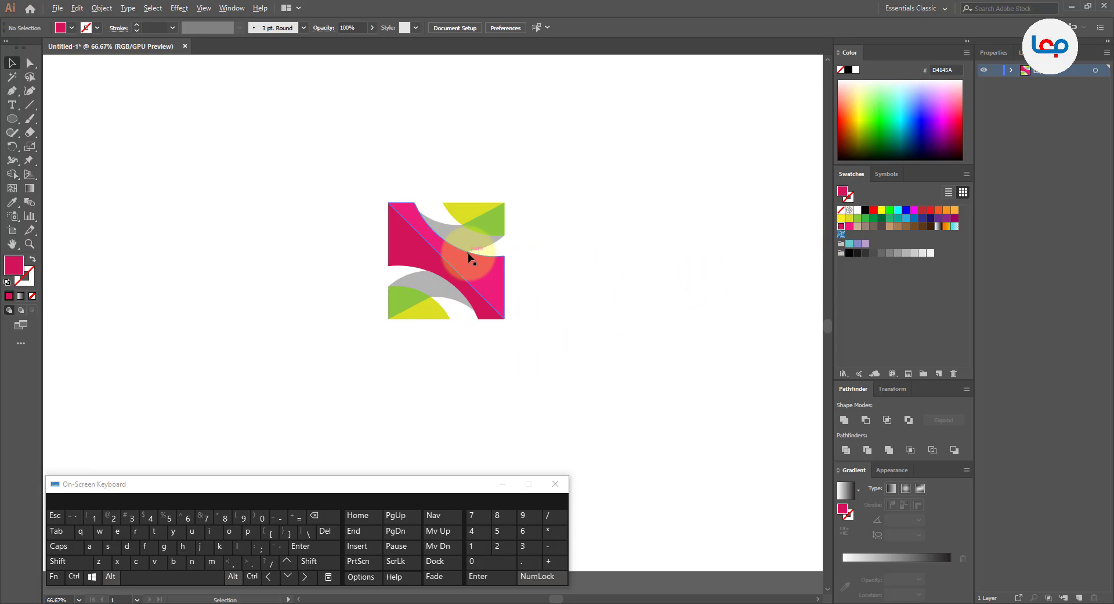
scroll(396, 241, "down", 2)
left_click_drag(510, 184, 328, 339)
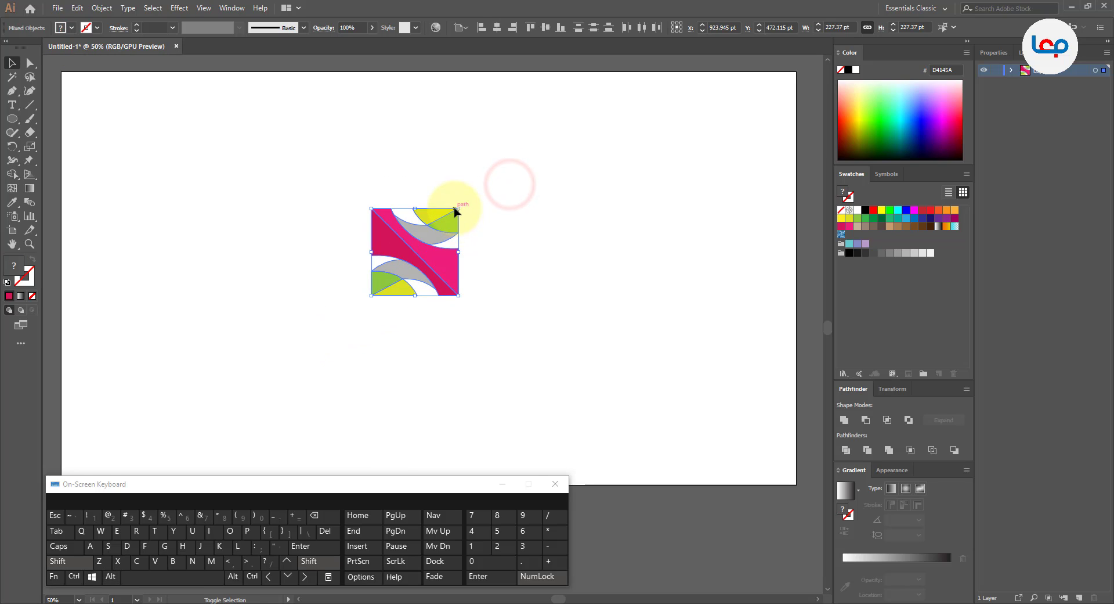
left_click_drag(459, 208, 610, 143)
left_click(584, 222)
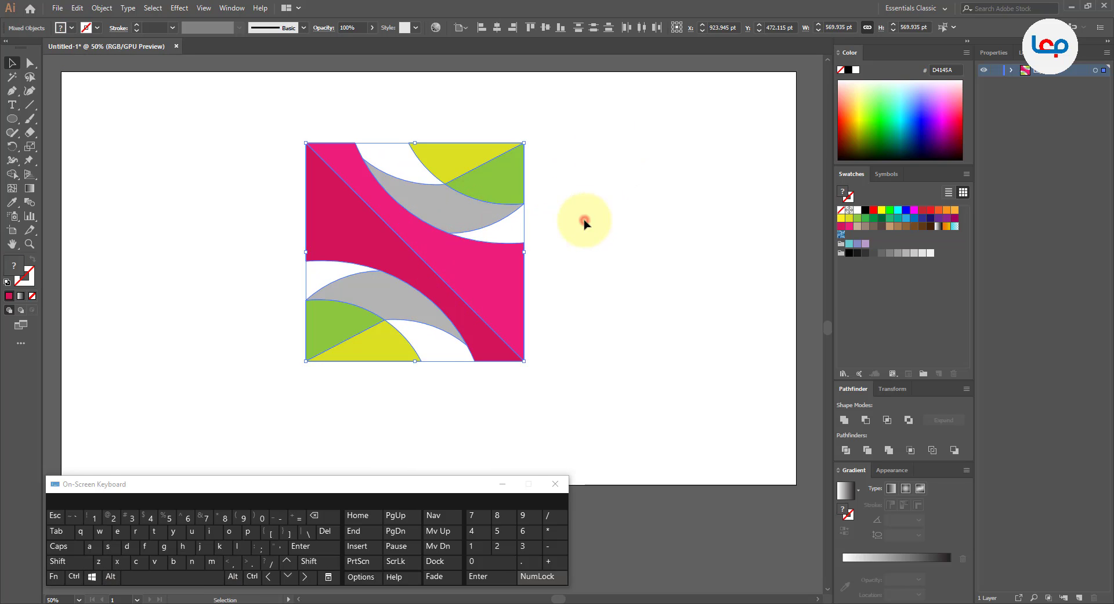
- Draw a closed curved shape with the Pen tool over the end of the upper gray piece, starting where yellow, green and gray meet
scroll(511, 221, "down", 1)
scroll(480, 256, "up", 1)
scroll(508, 122, "up", 1)
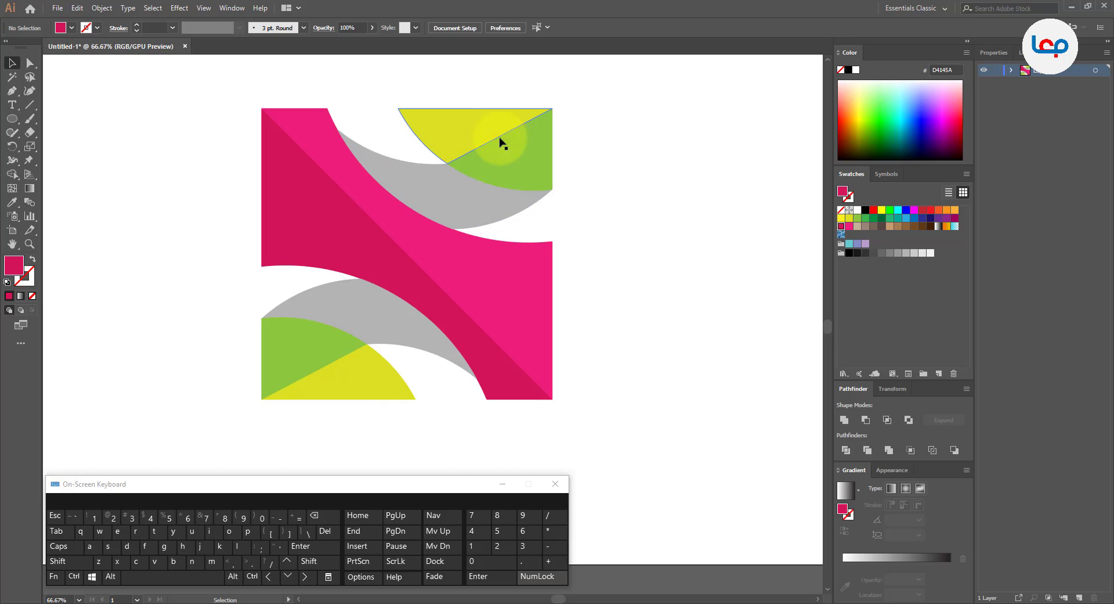
left_click_drag(490, 234, 483, 246)
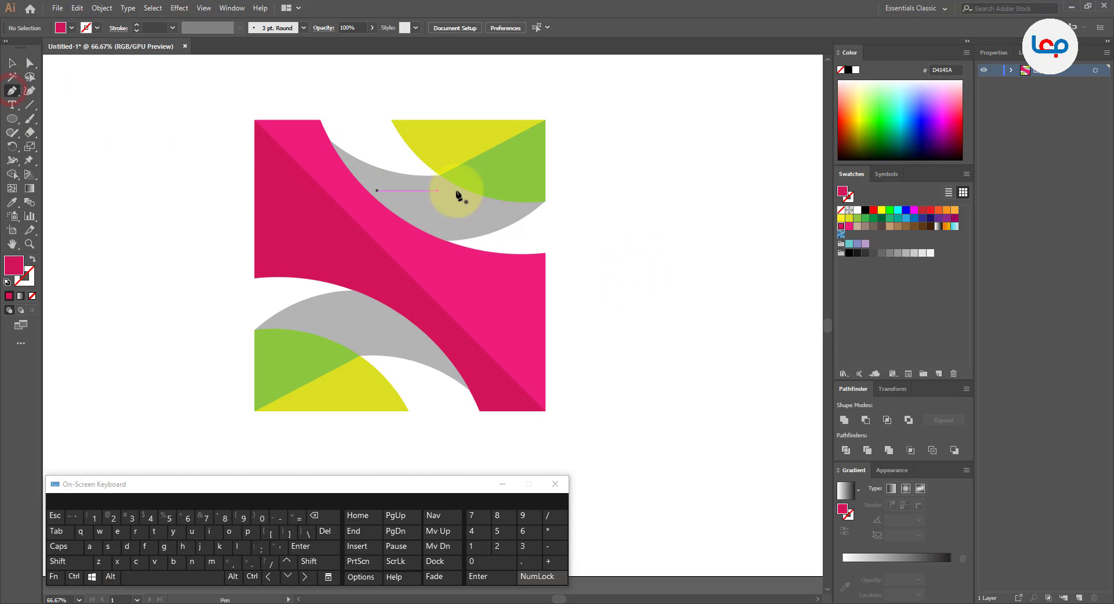
scroll(542, 179, "up", 2)
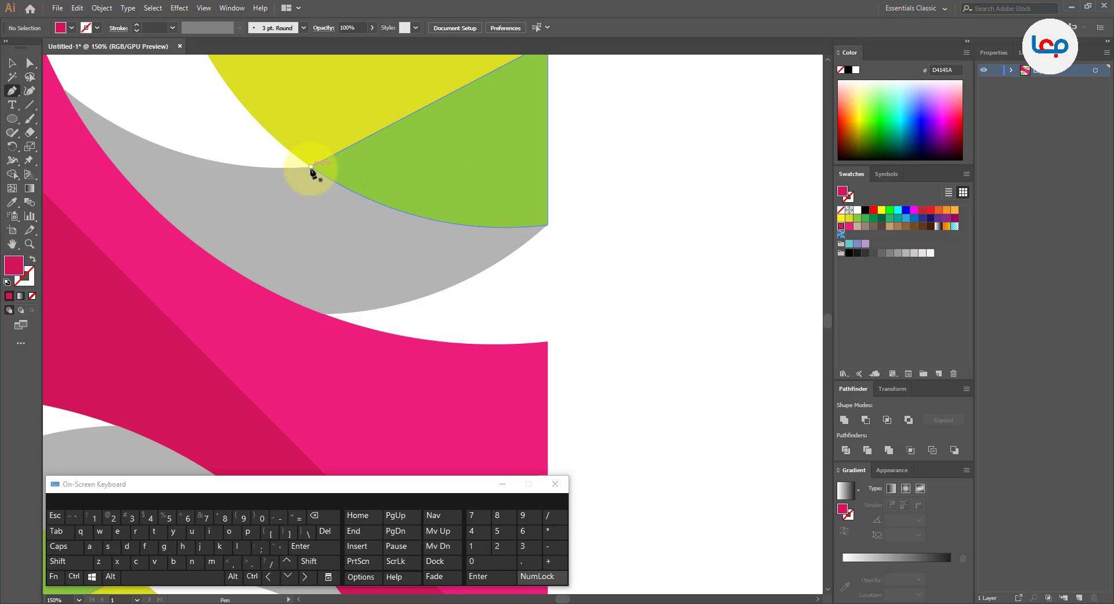
left_click(312, 168)
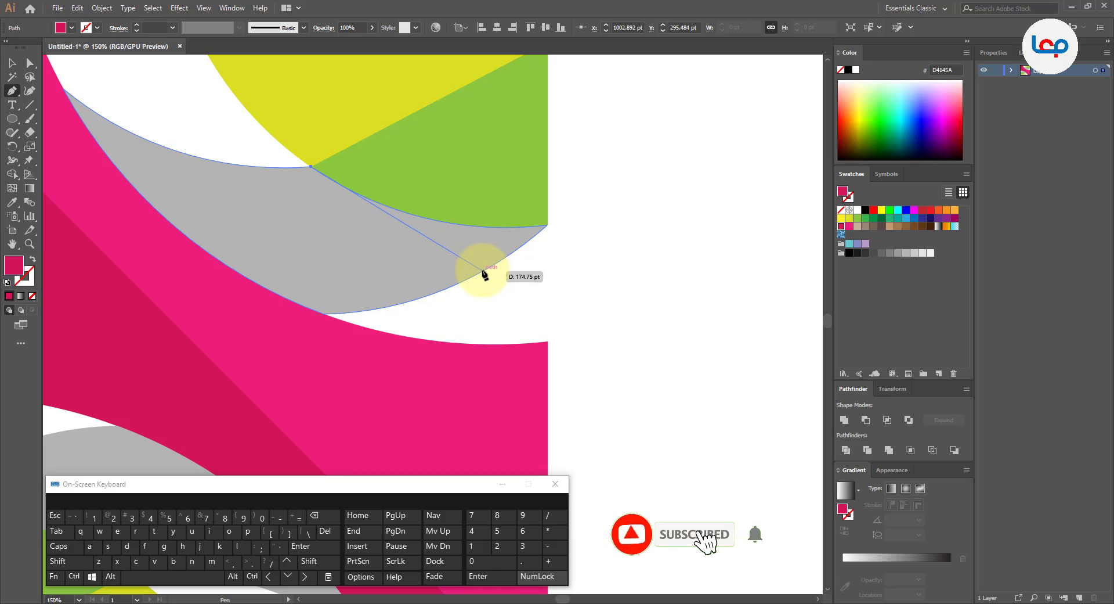
left_click_drag(480, 273, 584, 293)
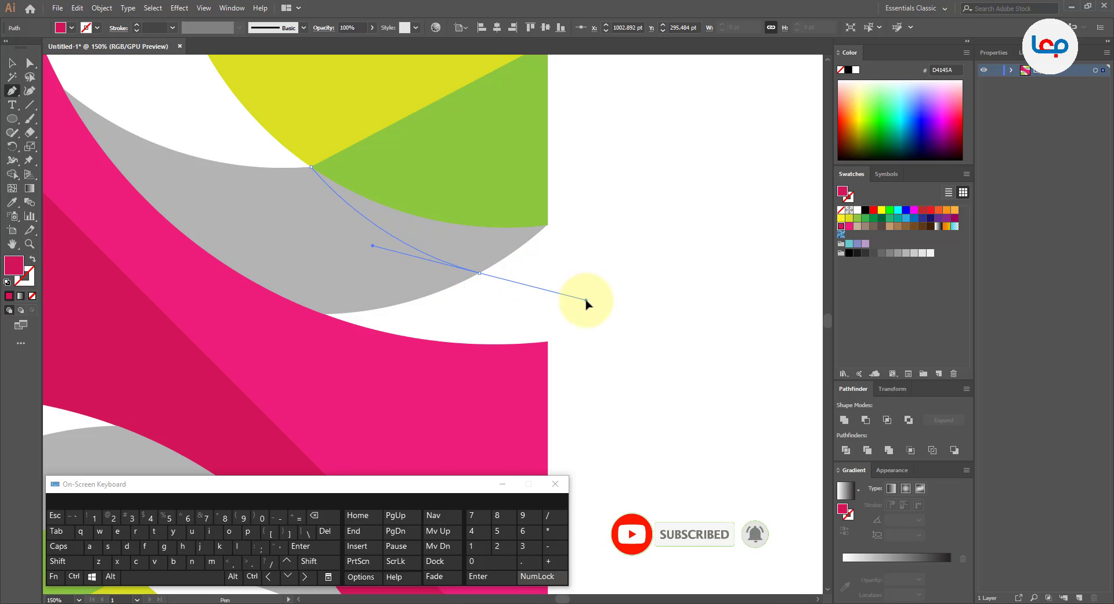
left_click_drag(586, 300, 531, 257)
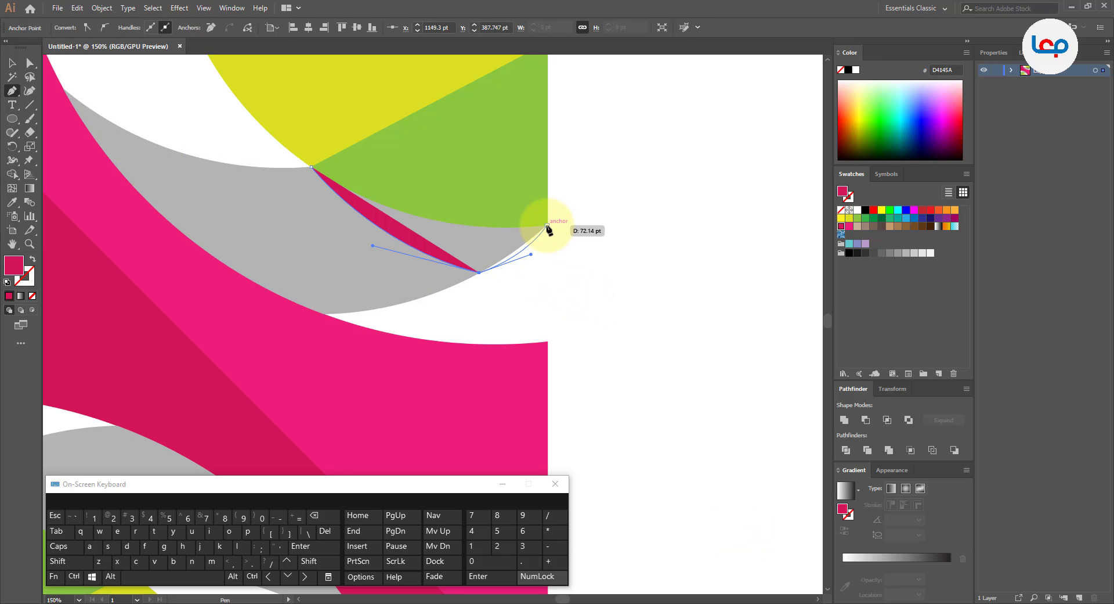
left_click(547, 226)
left_click(323, 170)
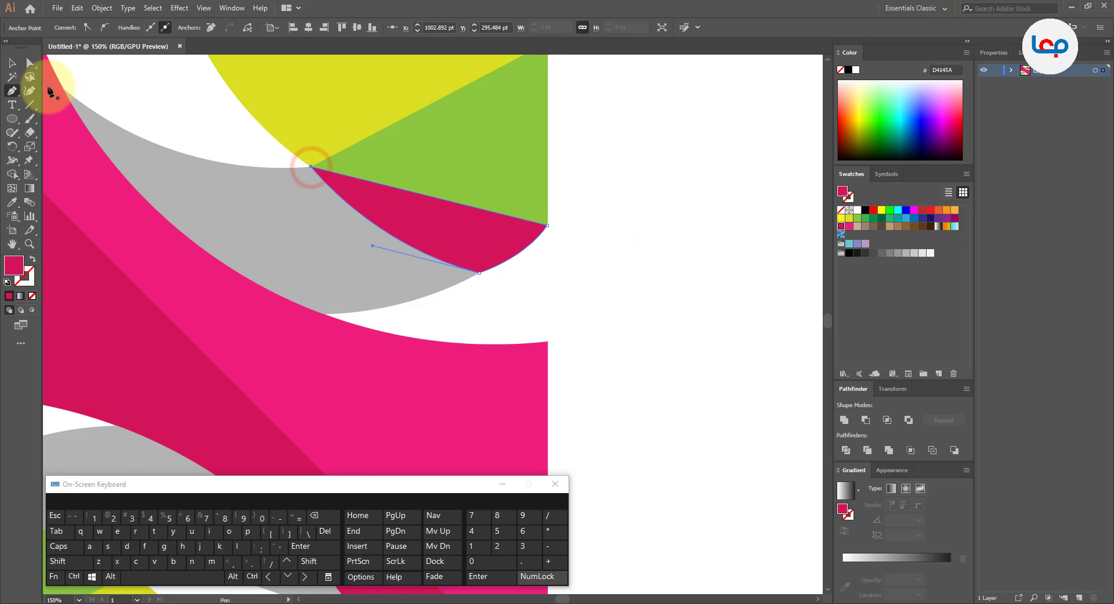
- Ungroup the upper-right half of the logo
left_click(11, 63)
left_click(507, 152)
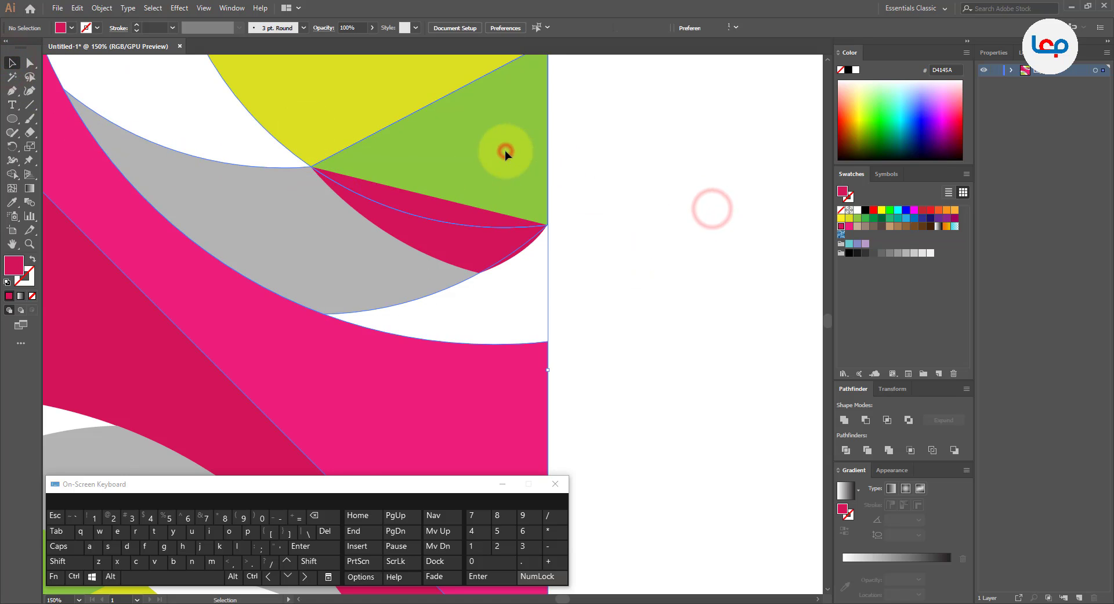
right_click(506, 152)
left_click(556, 248)
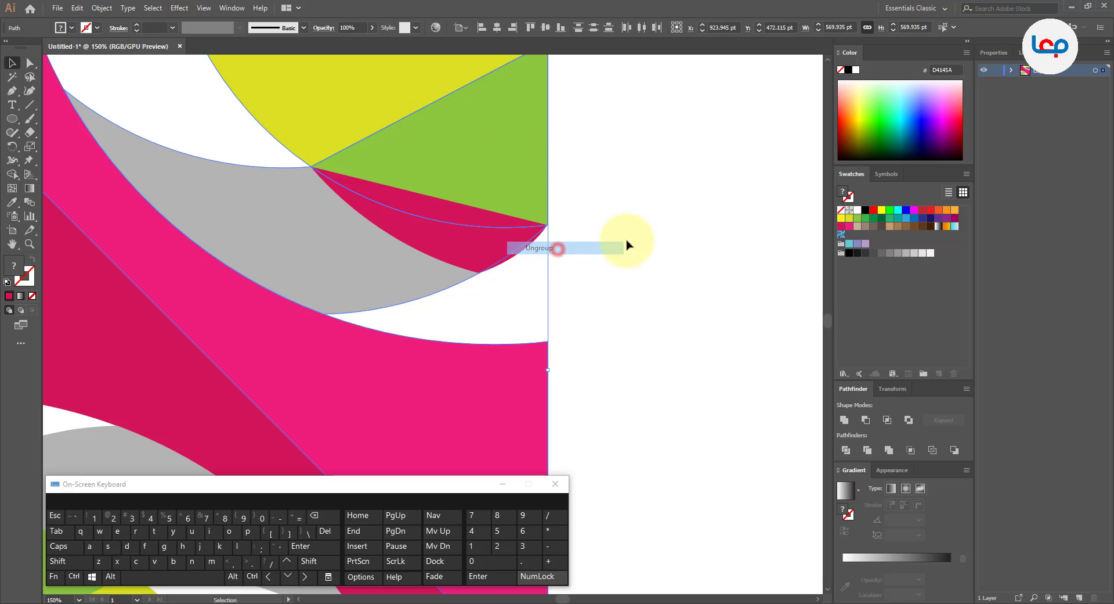
left_click(632, 239)
- Bring the upper green piece to the front, above the newly drawn crimson shape
right_click(515, 156)
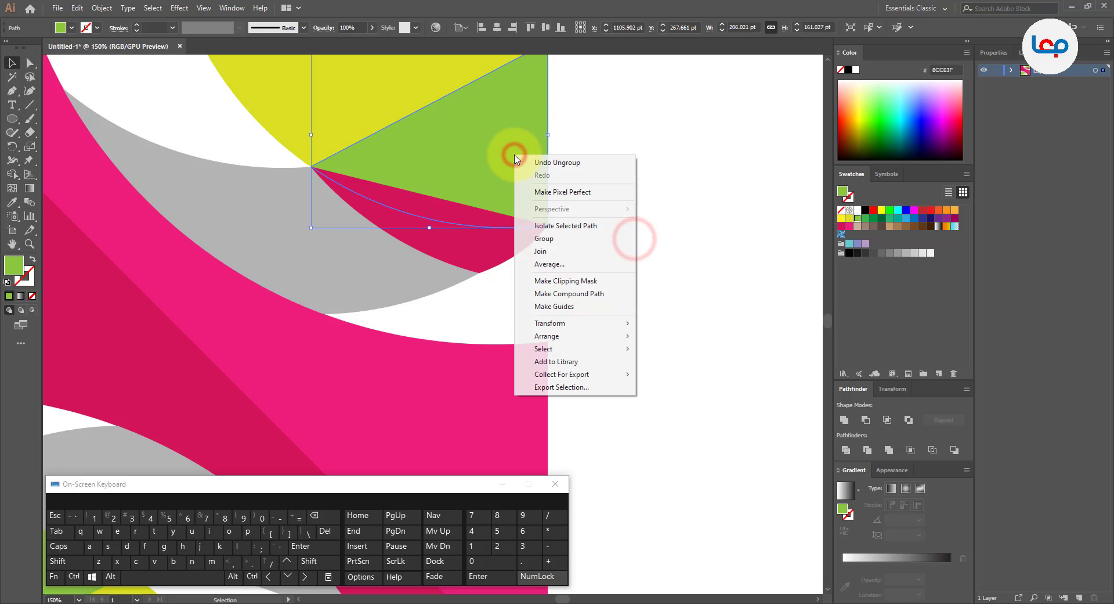
left_click(582, 335)
left_click(650, 336)
left_click(650, 318)
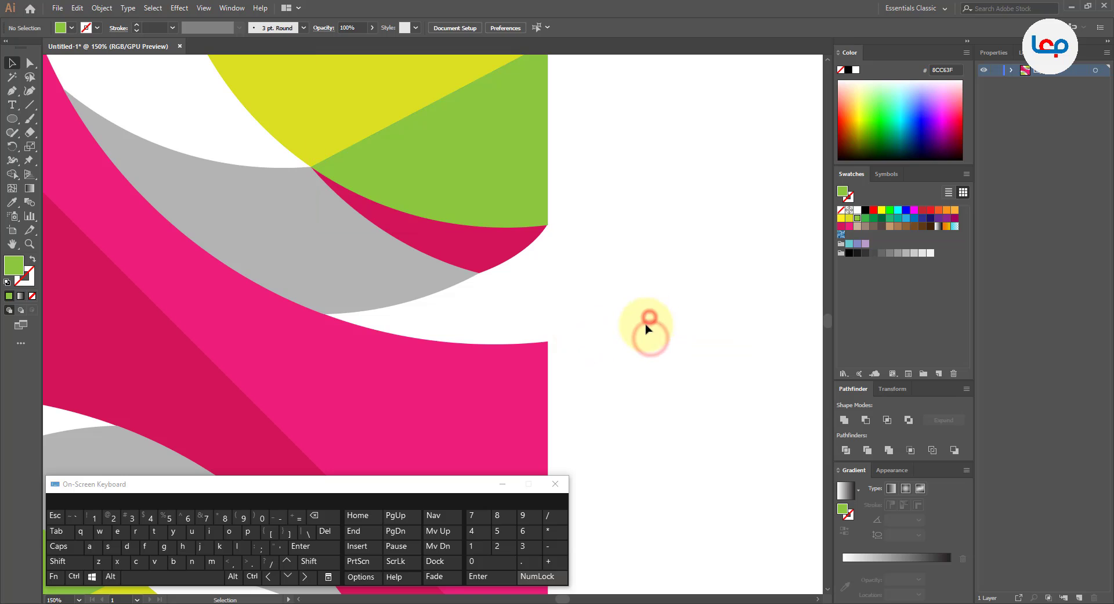
- Shorten the outer curve handle at the crimson shape's lowest anchor so its edge follows the outer edge of the gray piece
left_click(29, 67)
scroll(508, 257, "up", 2)
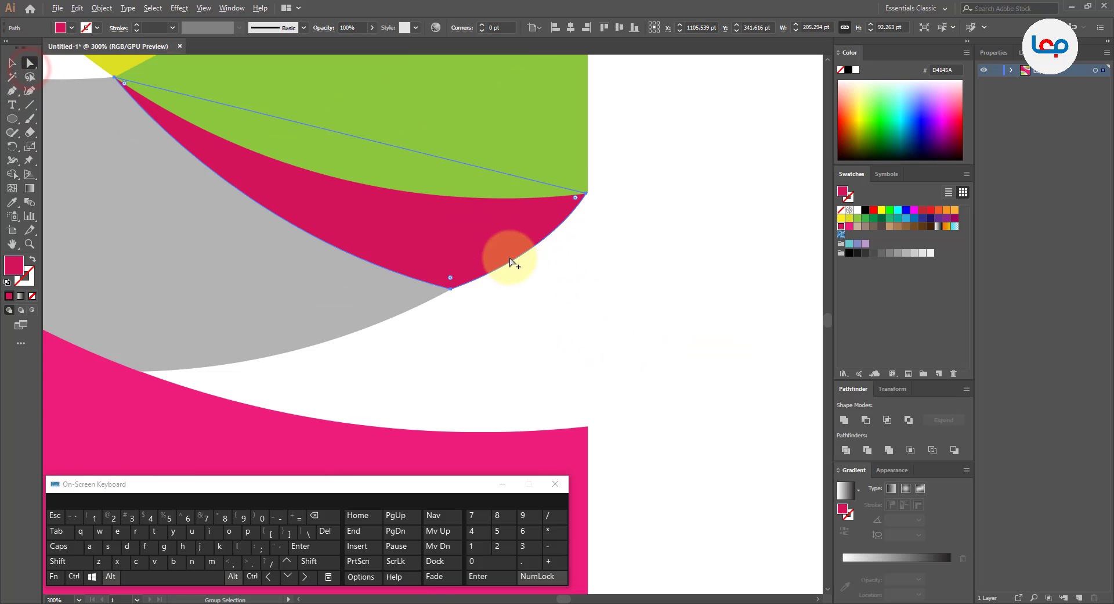
left_click(452, 289)
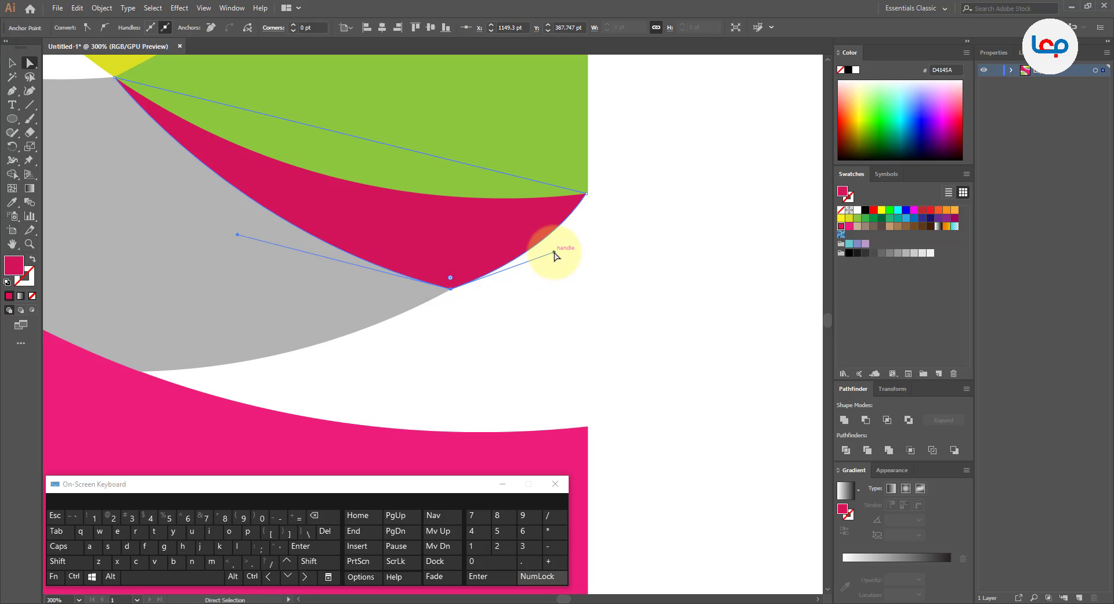
left_click_drag(554, 255, 527, 266)
scroll(532, 238, "up", 3)
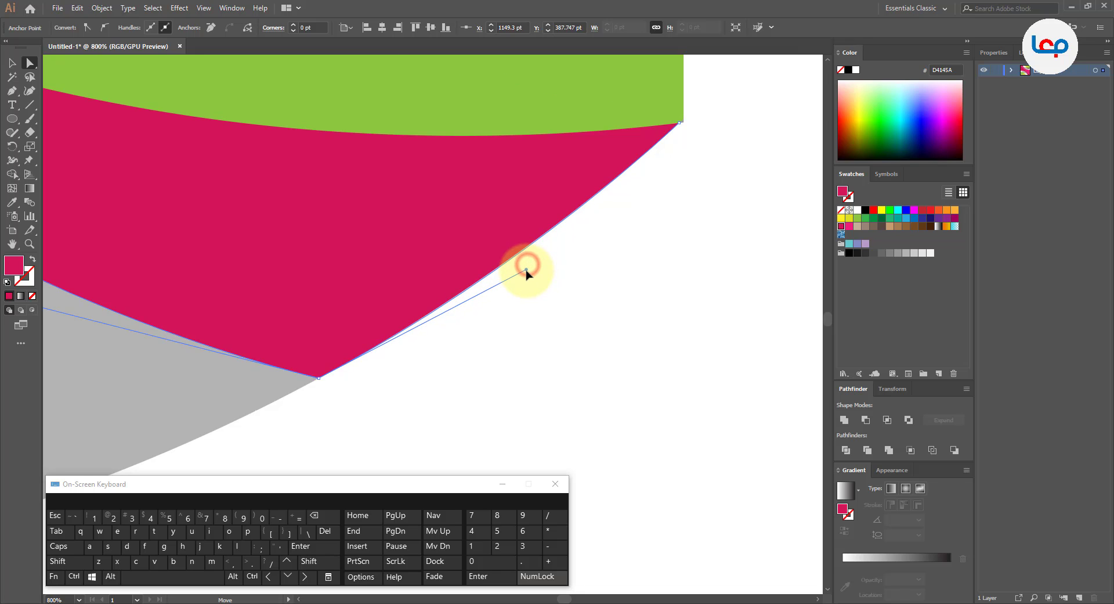
left_click(551, 259)
scroll(575, 239, "down", 3)
scroll(581, 239, "down", 1)
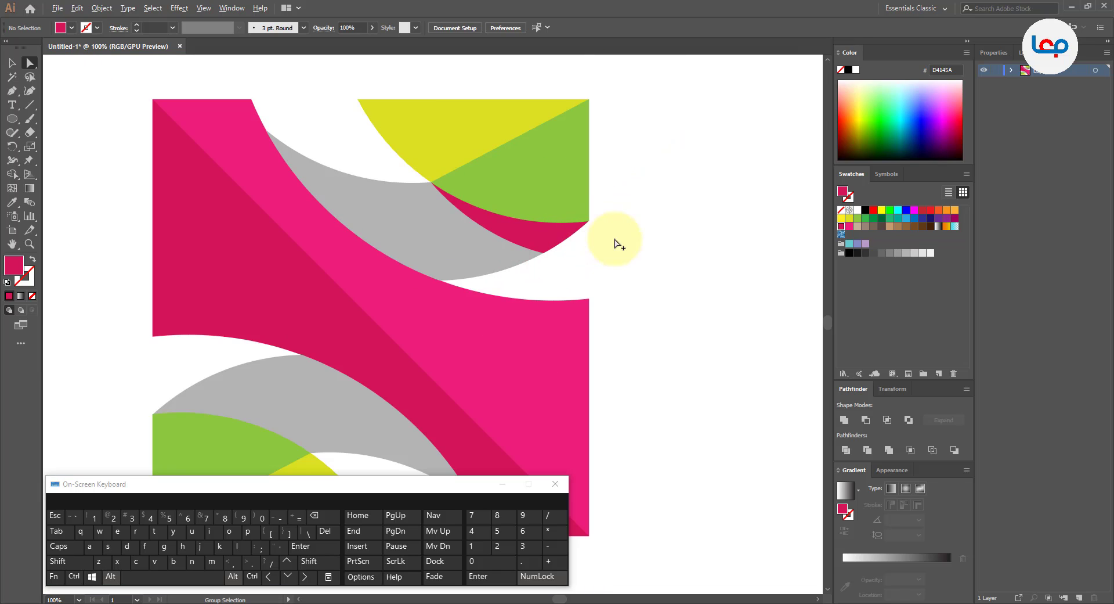
scroll(511, 197, "down", 3)
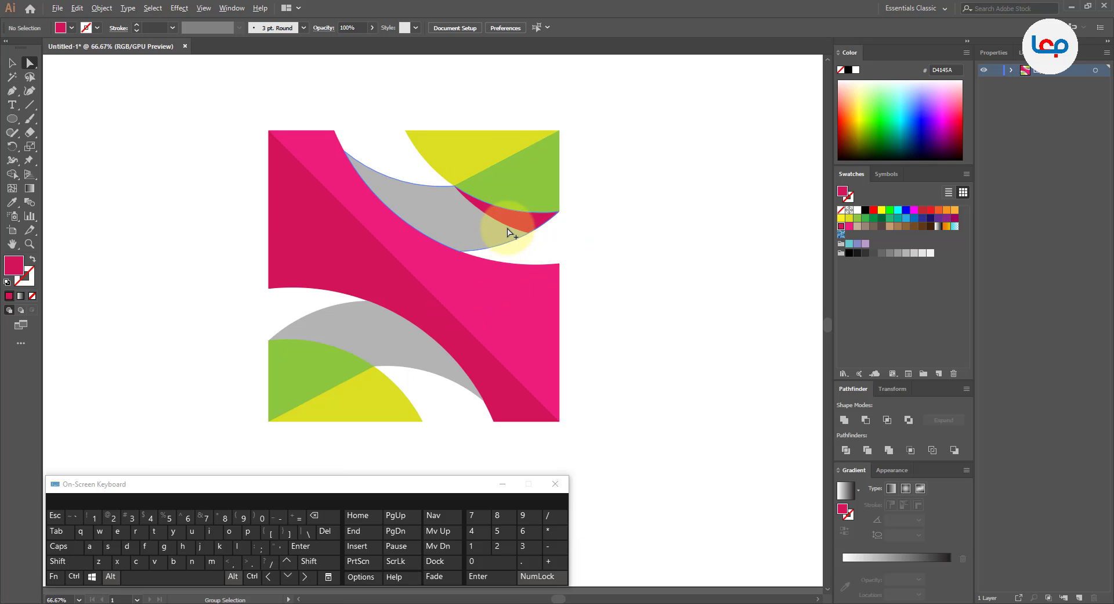
left_click(590, 172)
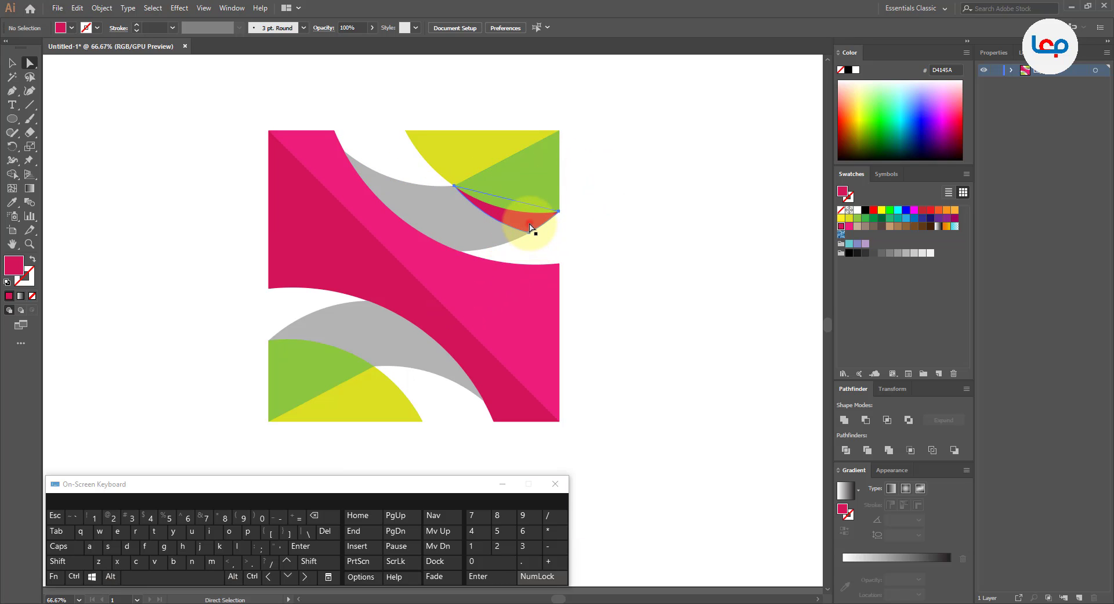
left_click(634, 181)
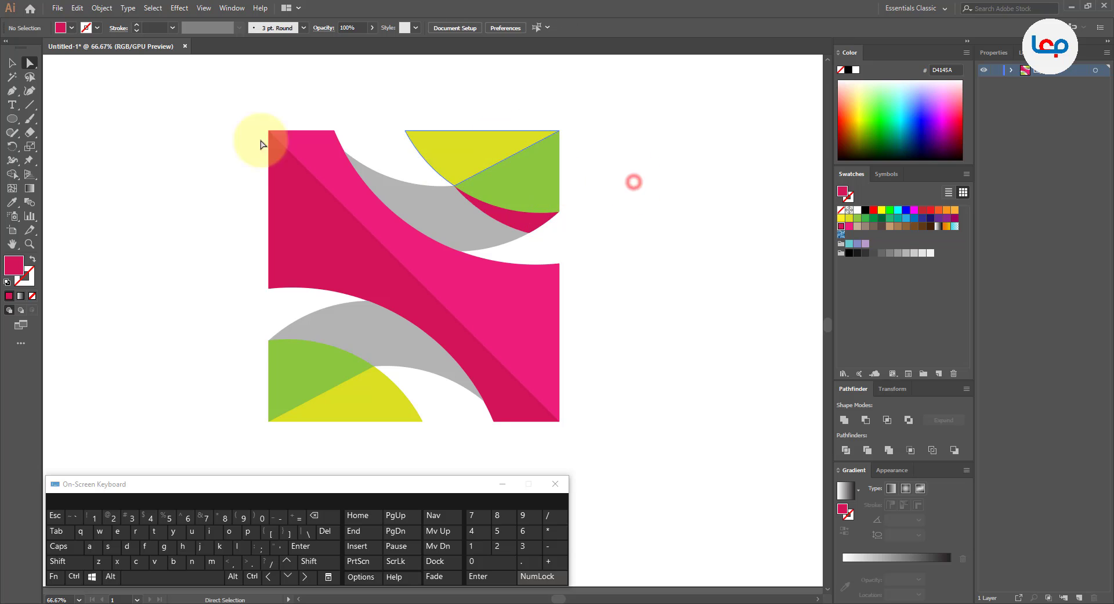
- Merge the overlap with the upper green piece into that piece using the Shape Builder tool, trimming the crimson shape to its visible part
left_click(12, 63)
left_click(129, 153)
left_click(537, 190)
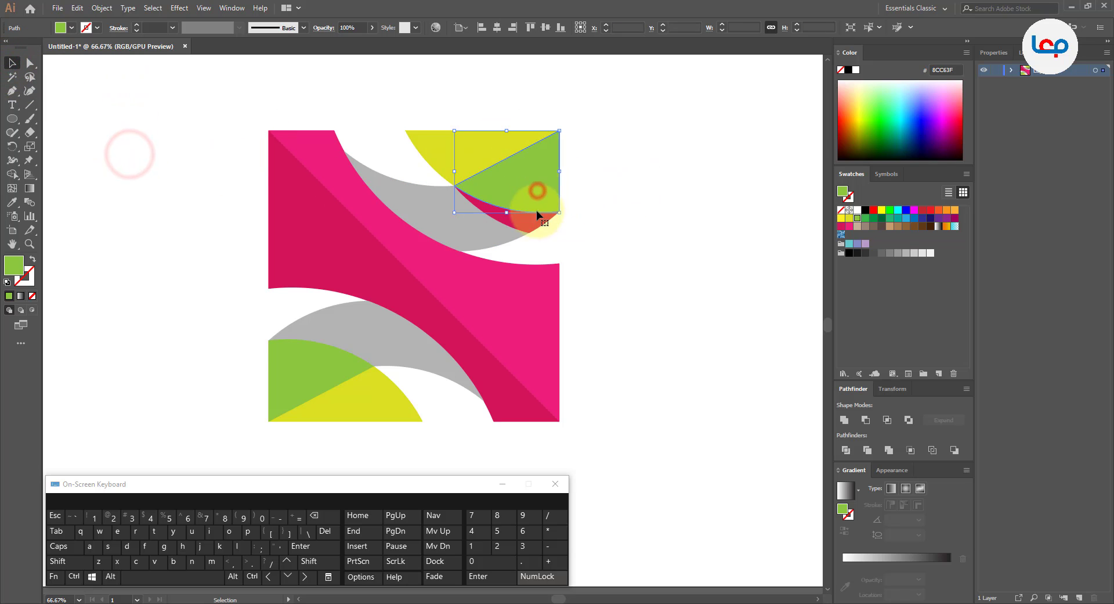
left_click(529, 219, "shift")
scroll(531, 215, "up", 2)
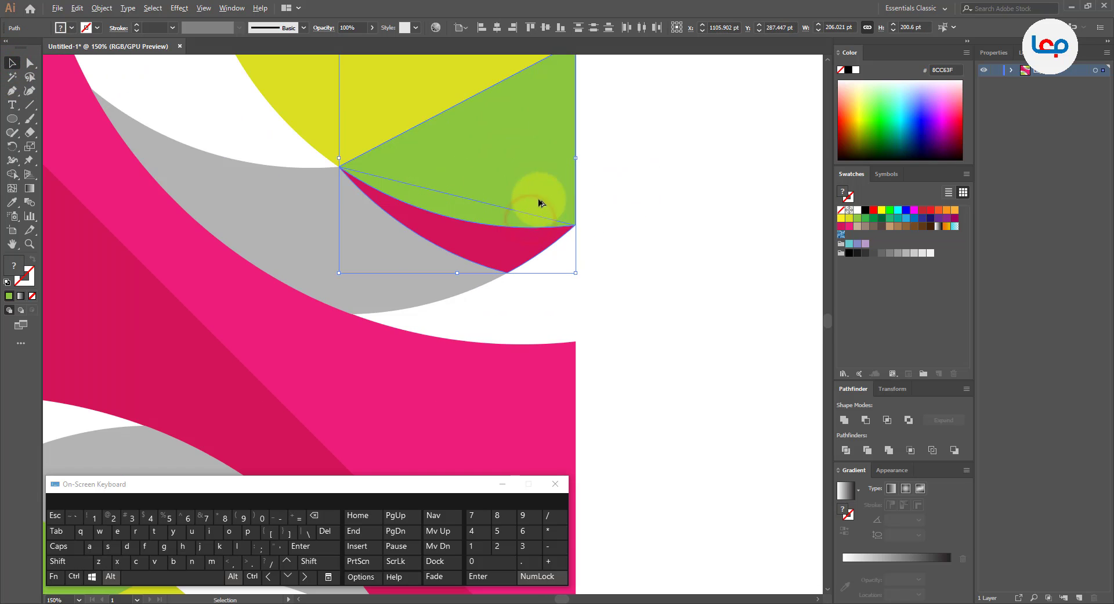
left_click(11, 173)
left_click_drag(492, 199, 488, 216)
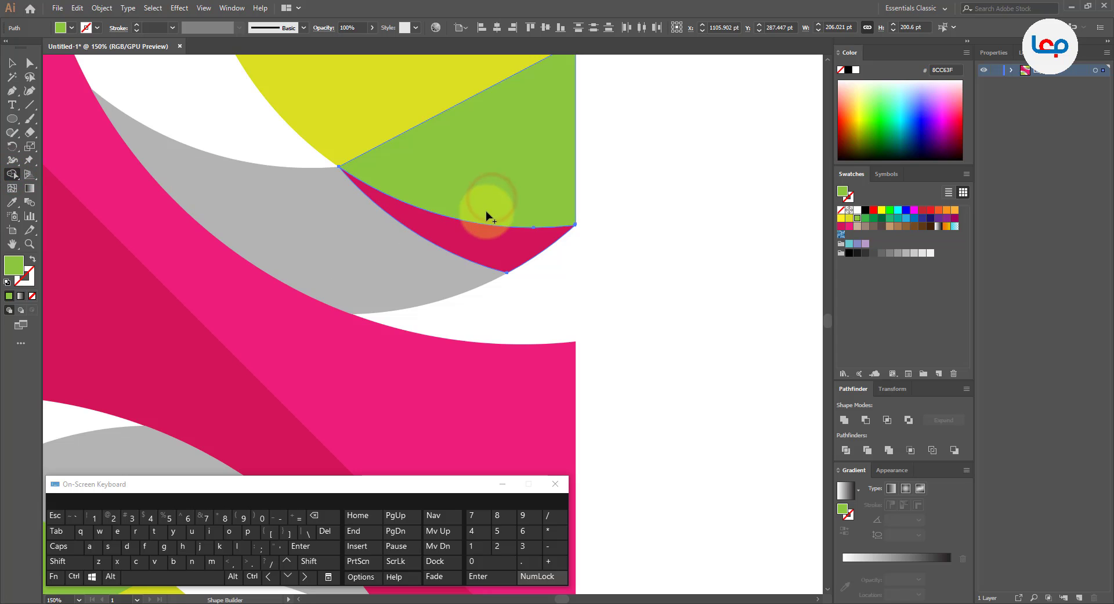
left_click(13, 62)
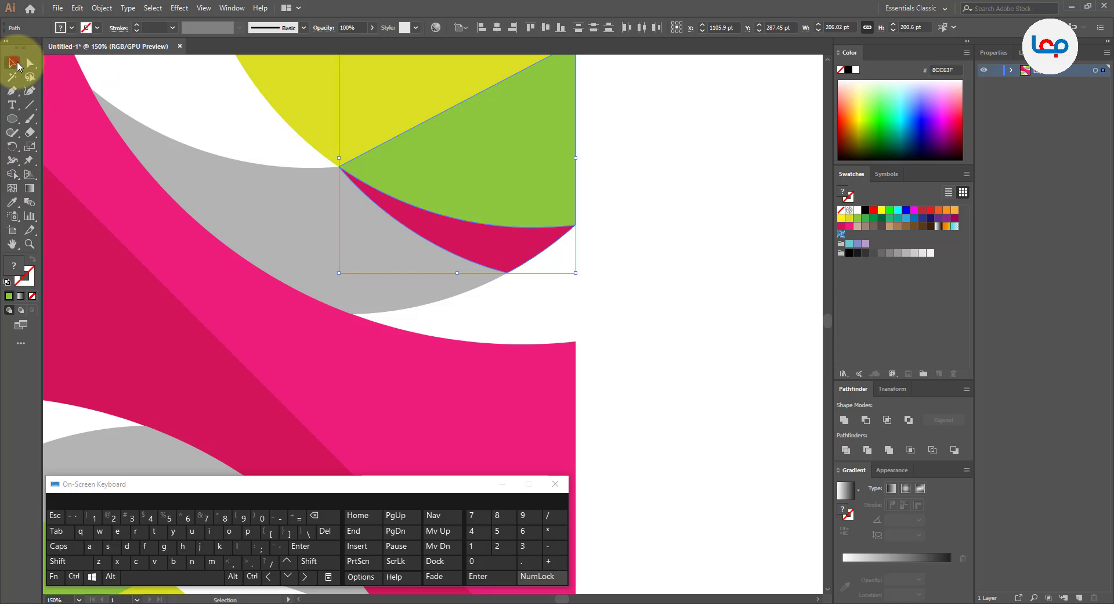
left_click(212, 112)
scroll(458, 185, "down", 2)
- Make a copy of the trimmed crimson shape reflected across the horizontal axis
left_click(481, 212)
scroll(482, 212, "down", 1)
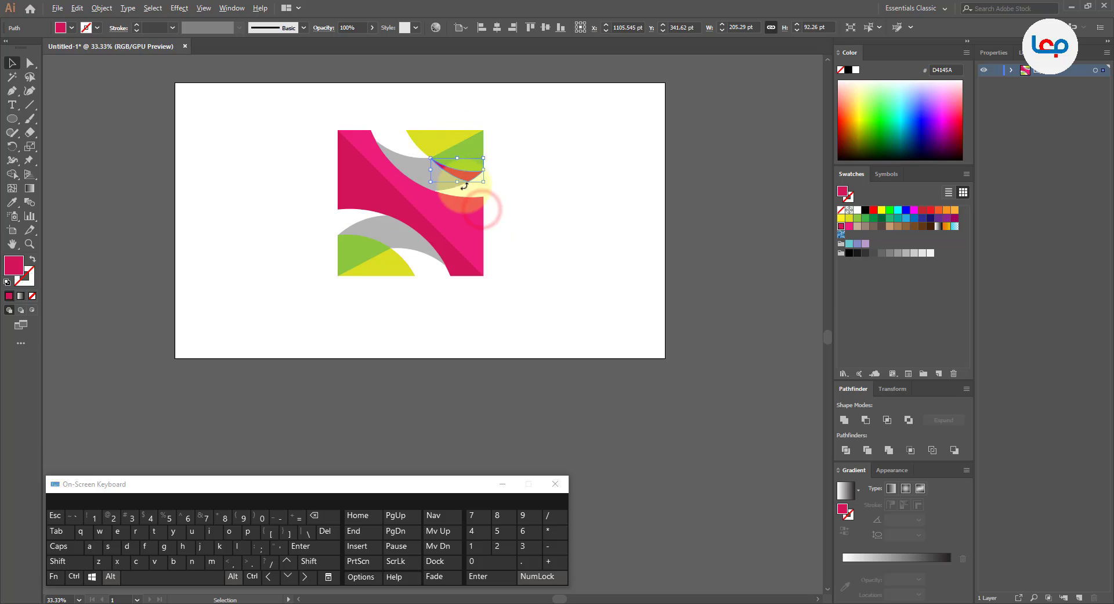
right_click(460, 172)
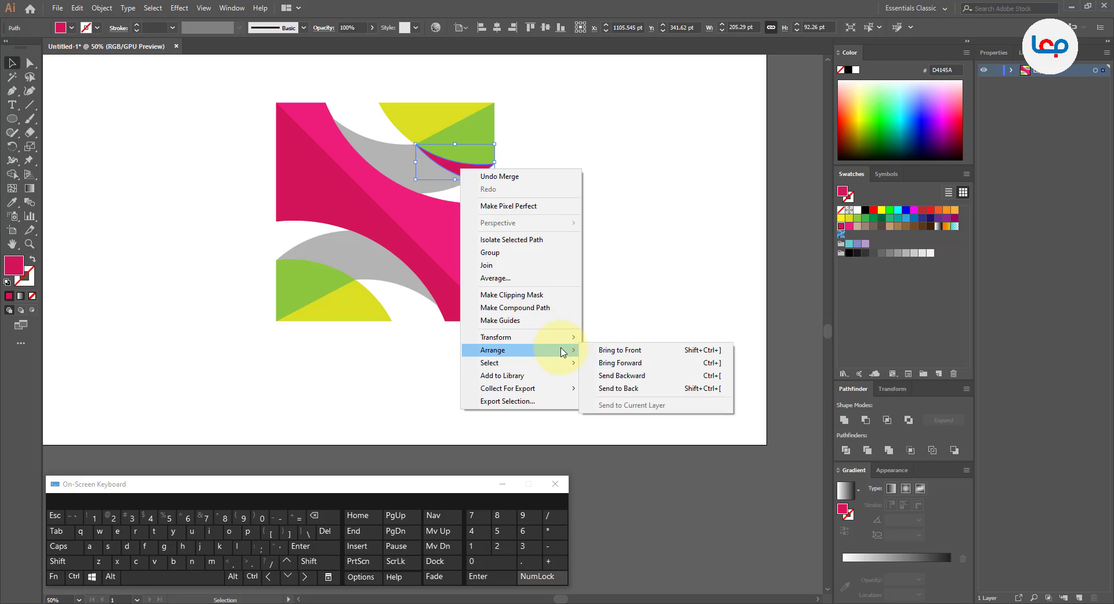
left_click(564, 338)
left_click(620, 380)
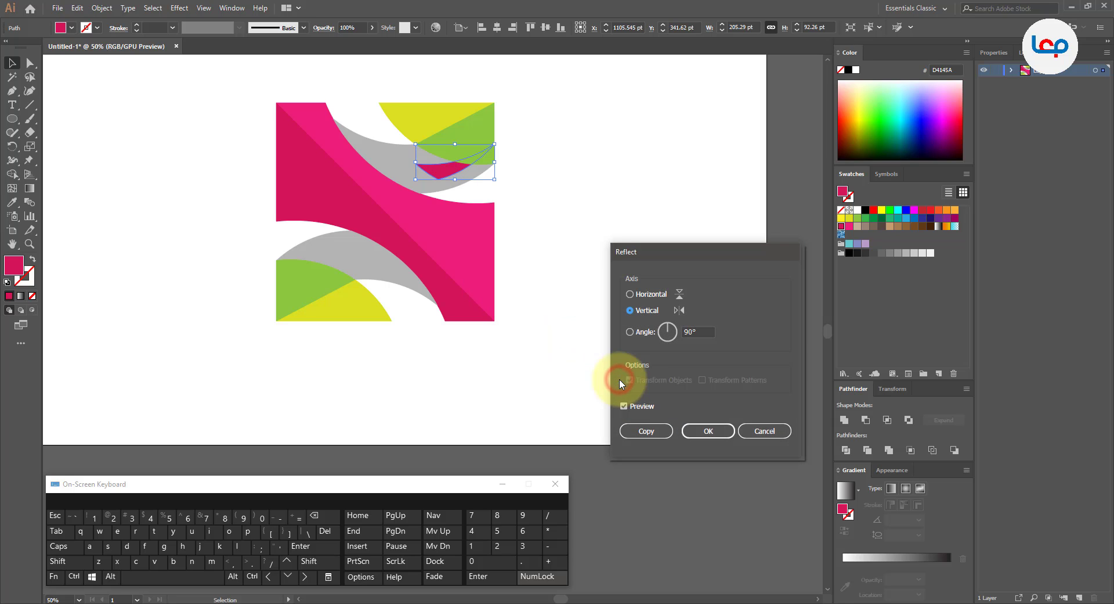
left_click(642, 295)
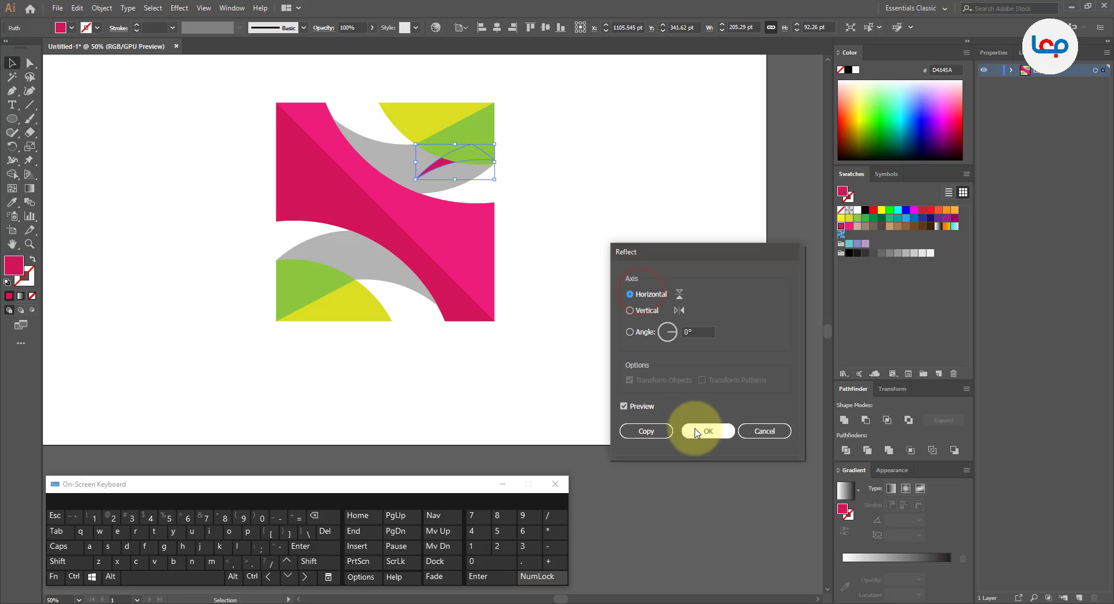
left_click(651, 430)
- Reflect the copied crimson shape across the vertical axis
right_click(461, 156)
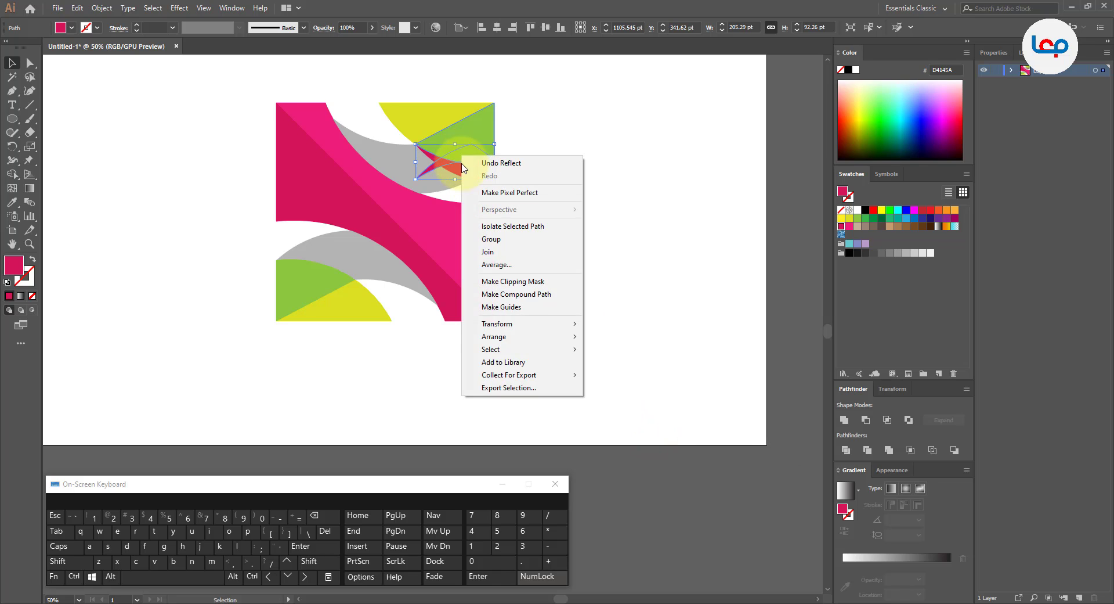
left_click(536, 329)
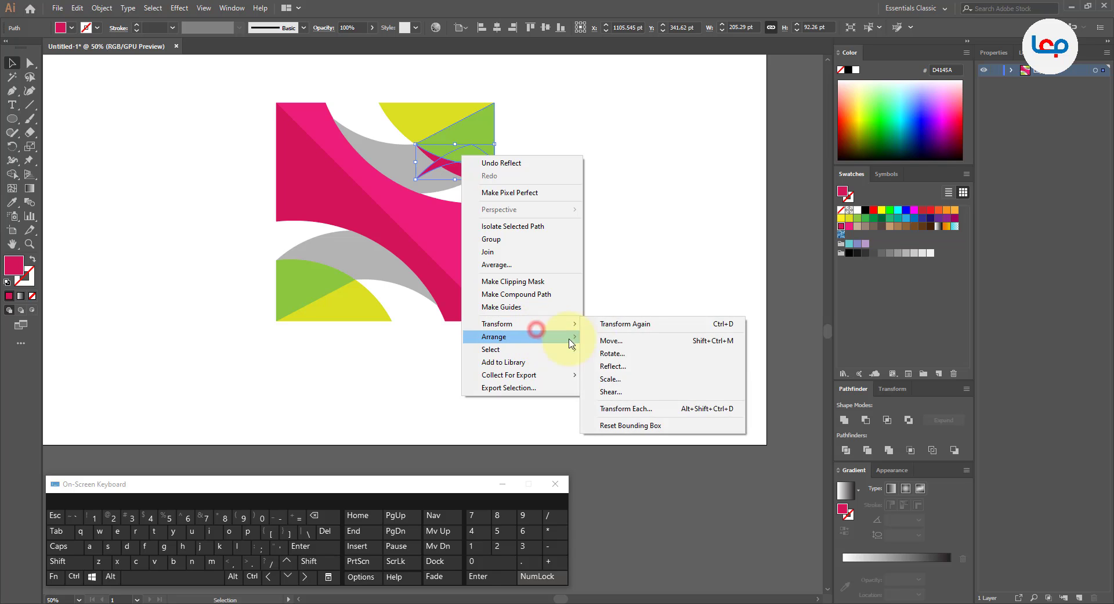
left_click(612, 366)
left_click(630, 309)
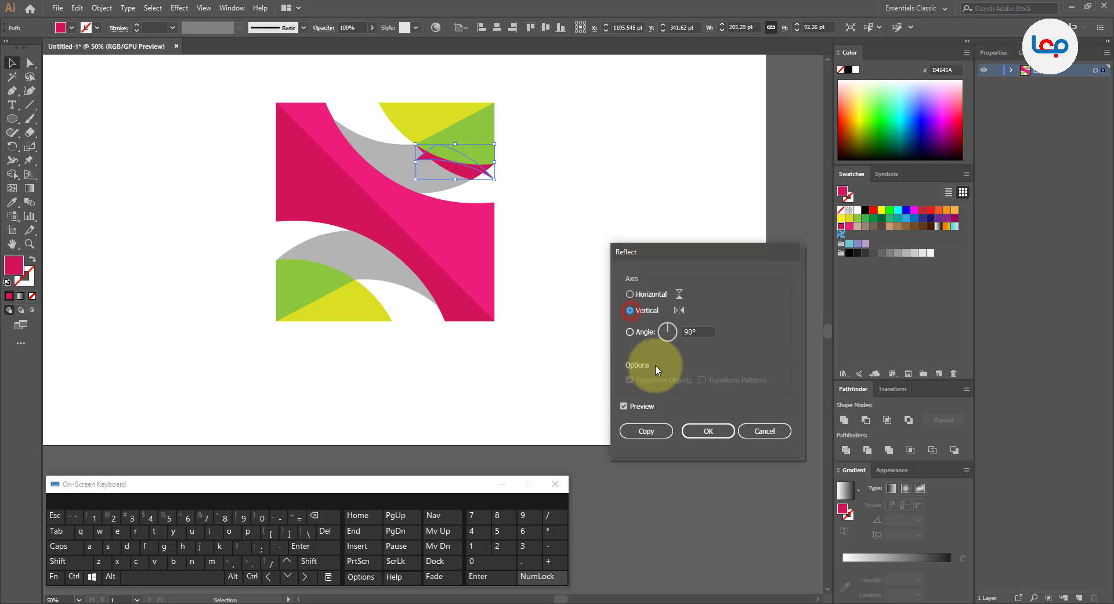
left_click(696, 434)
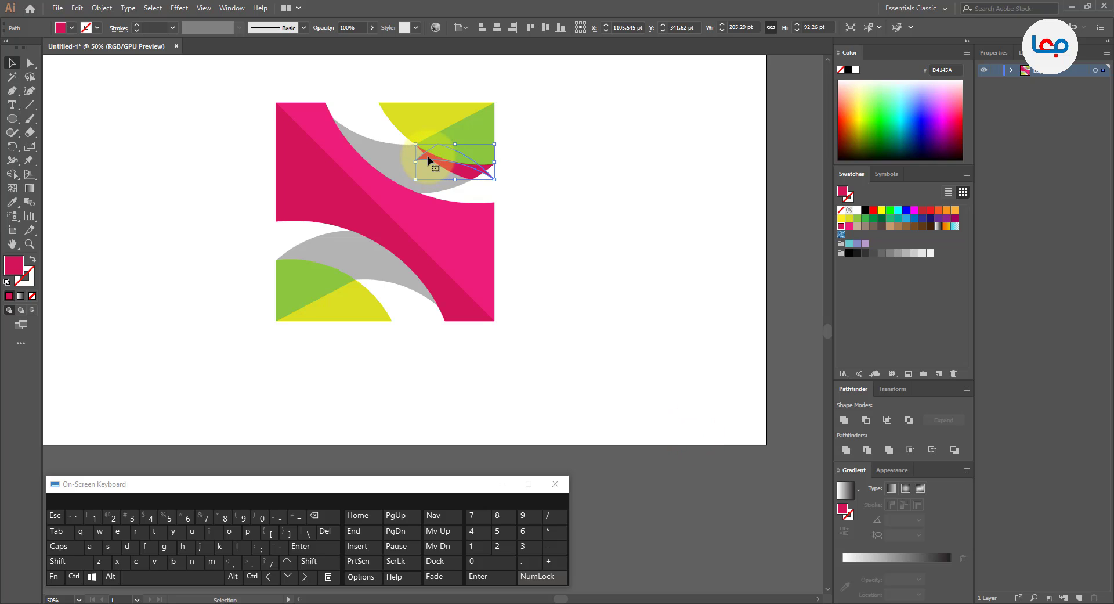
- Move the reflected crimson copy onto the end of the lower gray piece, against the curved edge of the lower green piece
left_click_drag(426, 161, 287, 257)
left_click(225, 239)
scroll(293, 238, "up", 3)
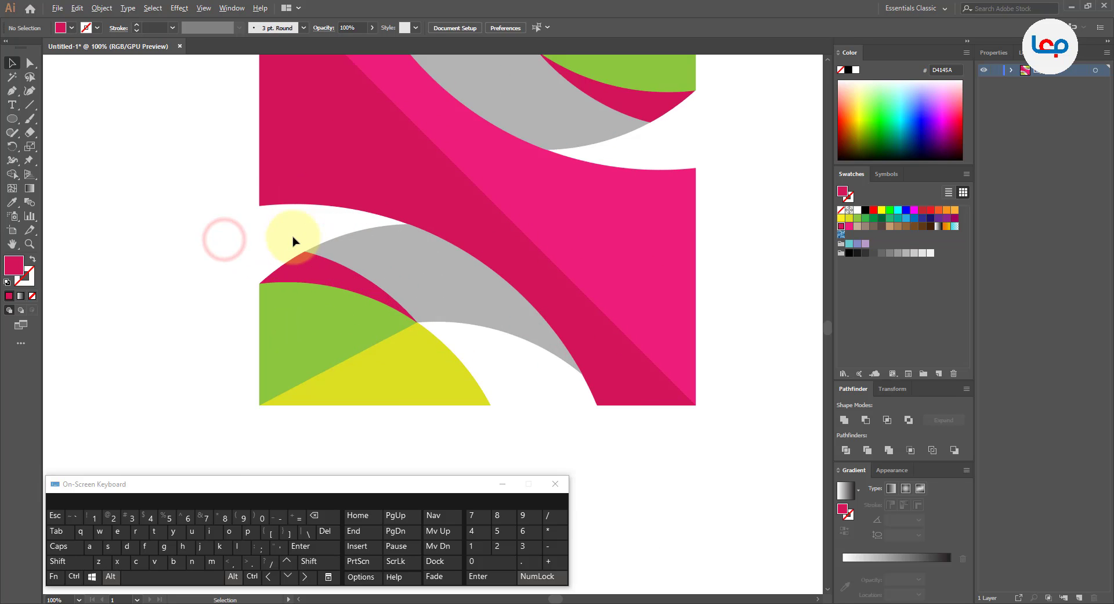
scroll(253, 330, "down", 1)
scroll(254, 330, "down", 2)
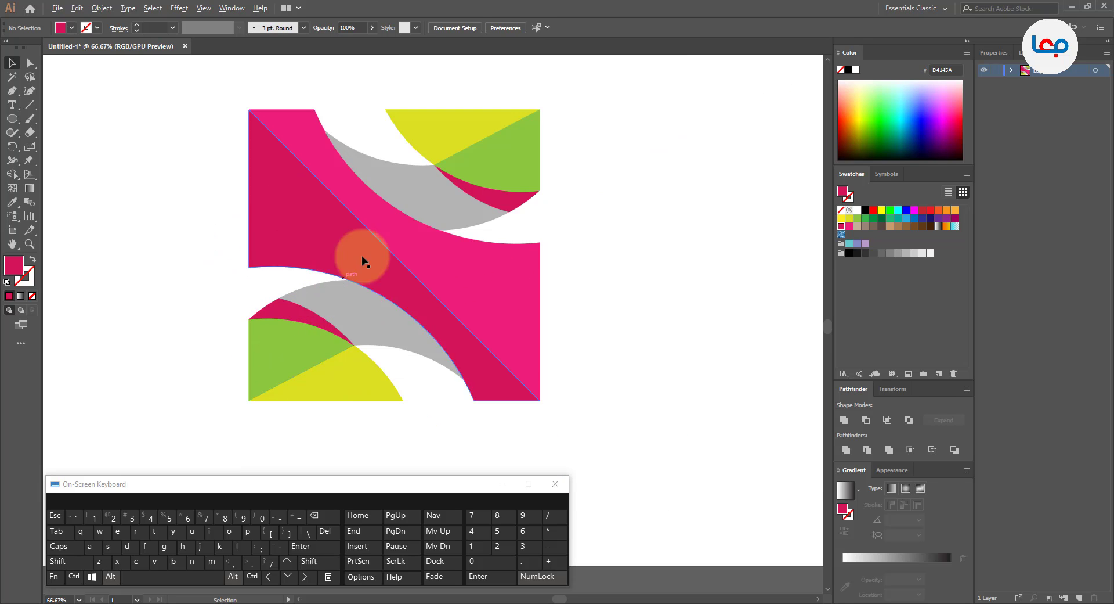
- Fill both small crimson shapes on the gray pieces with black and set their opacity to 30%
left_click(473, 191)
left_click(272, 314, "shift")
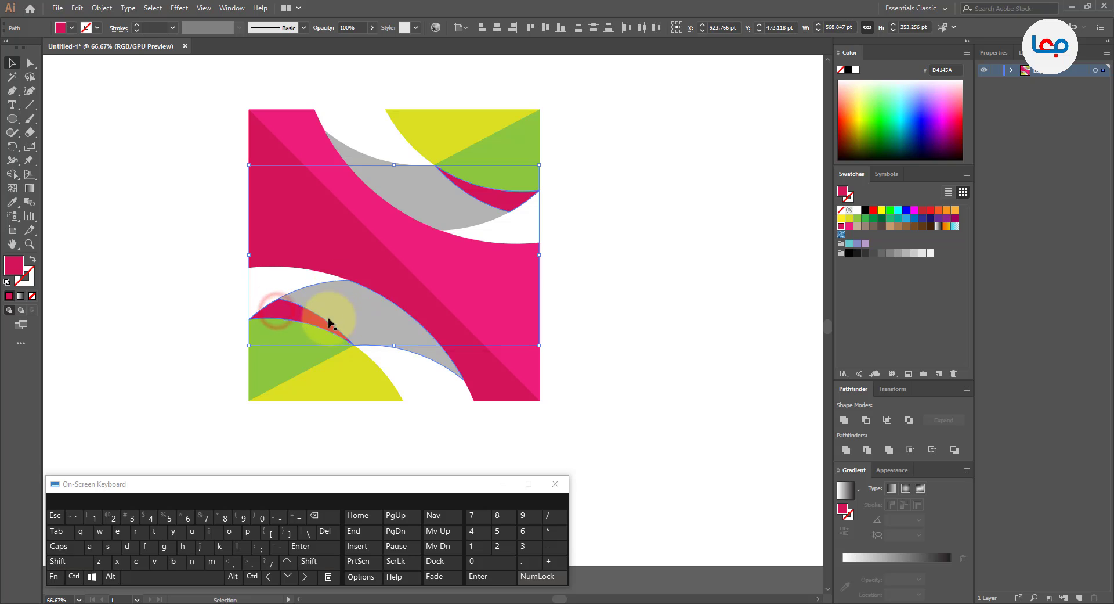
left_click(865, 211)
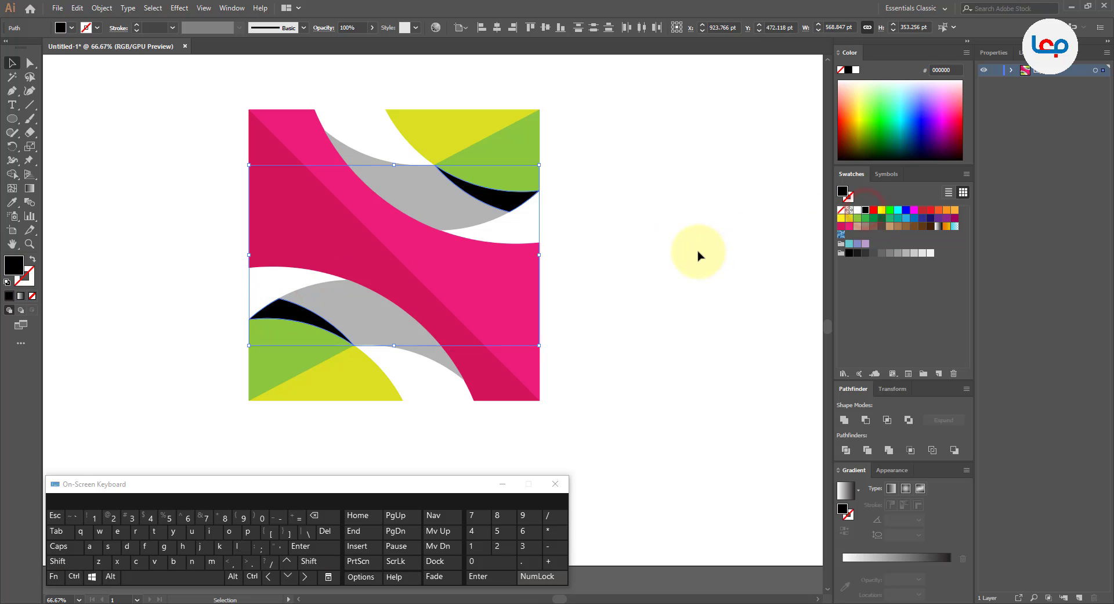
left_click(347, 27)
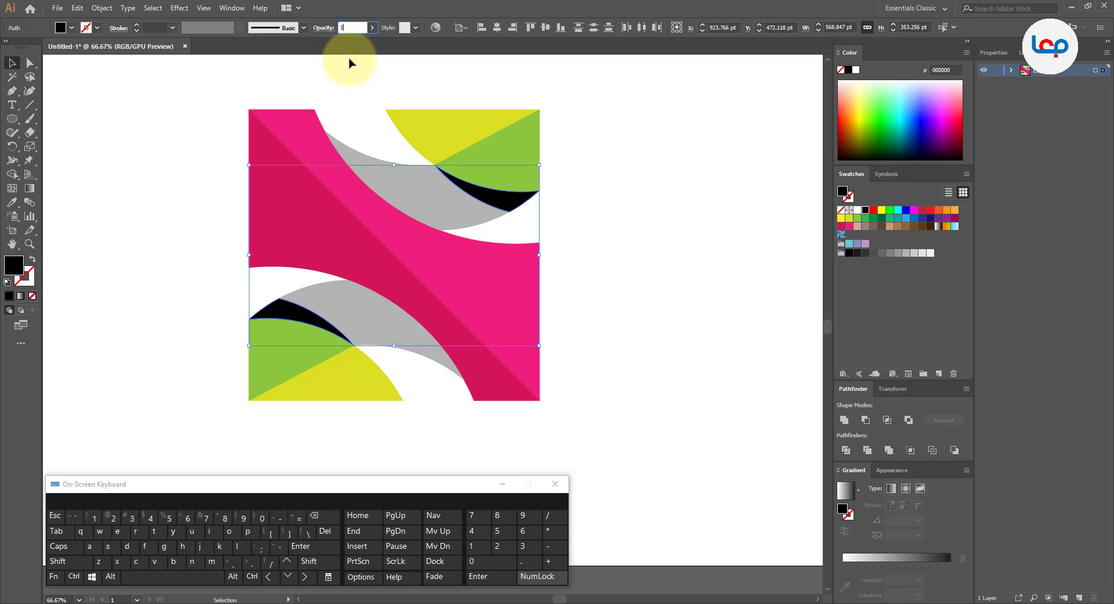
key("Return")
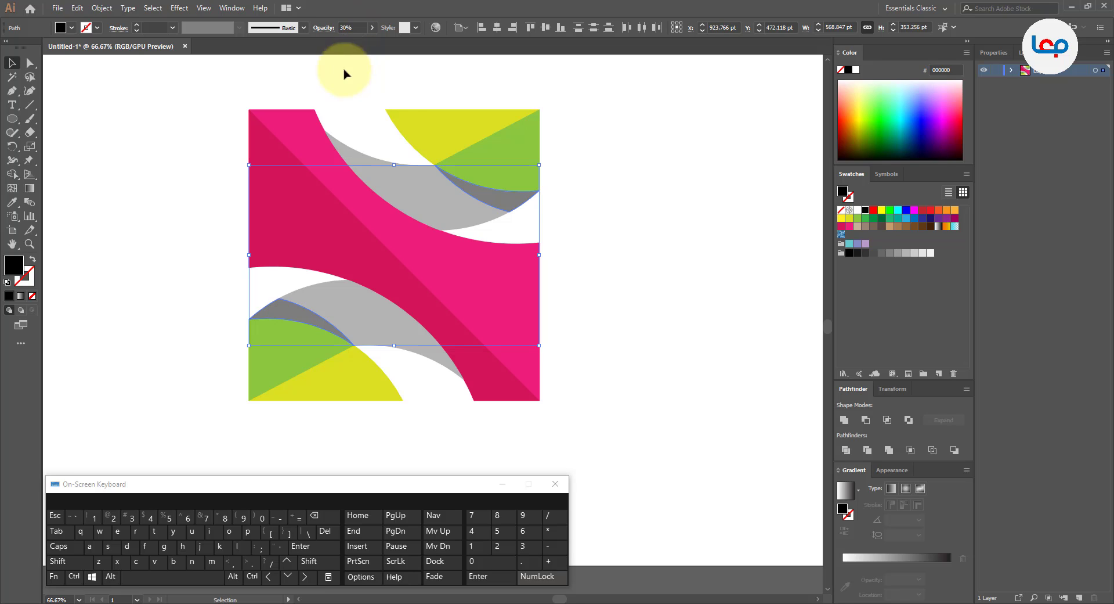
- Reduce the opacity of both black shading shapes to 20%
left_click(564, 186)
left_click(520, 202)
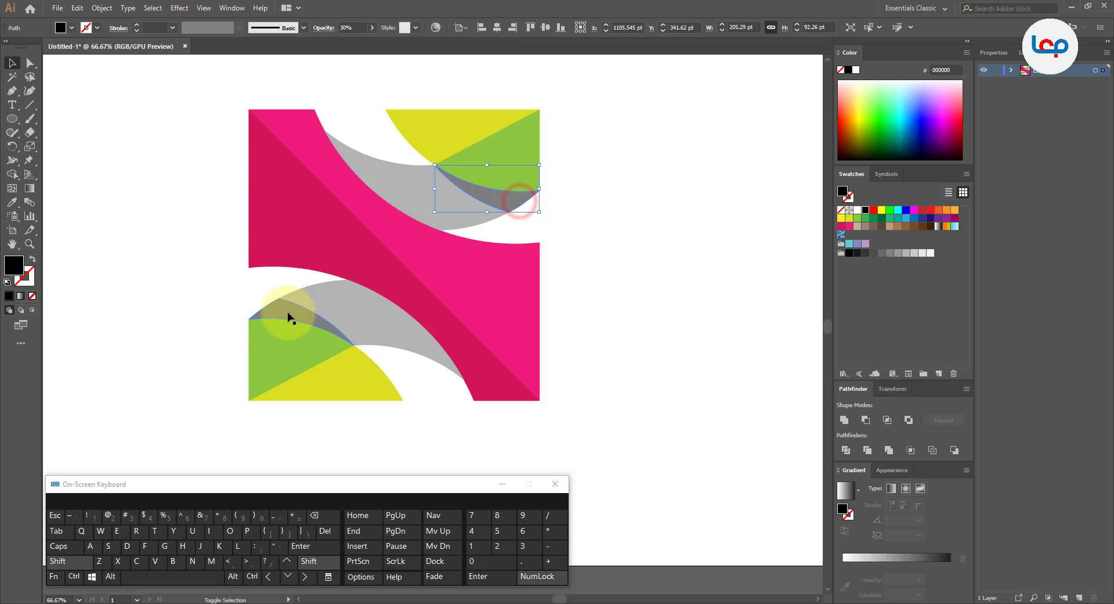
left_click(288, 312, "shift")
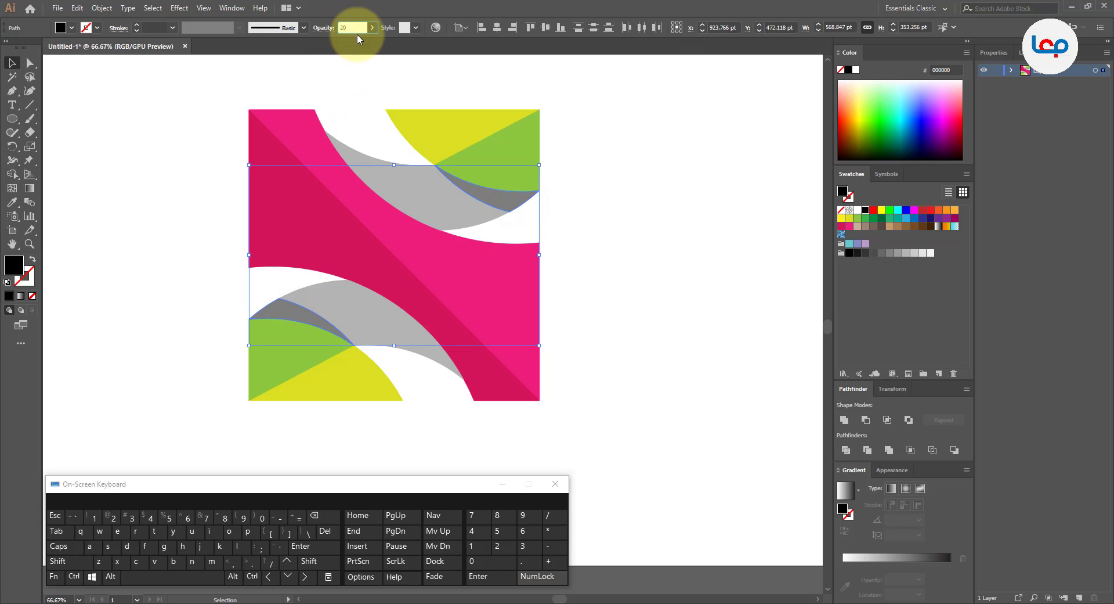
key("Return")
left_click(625, 212)
scroll(638, 219, "down", 2)
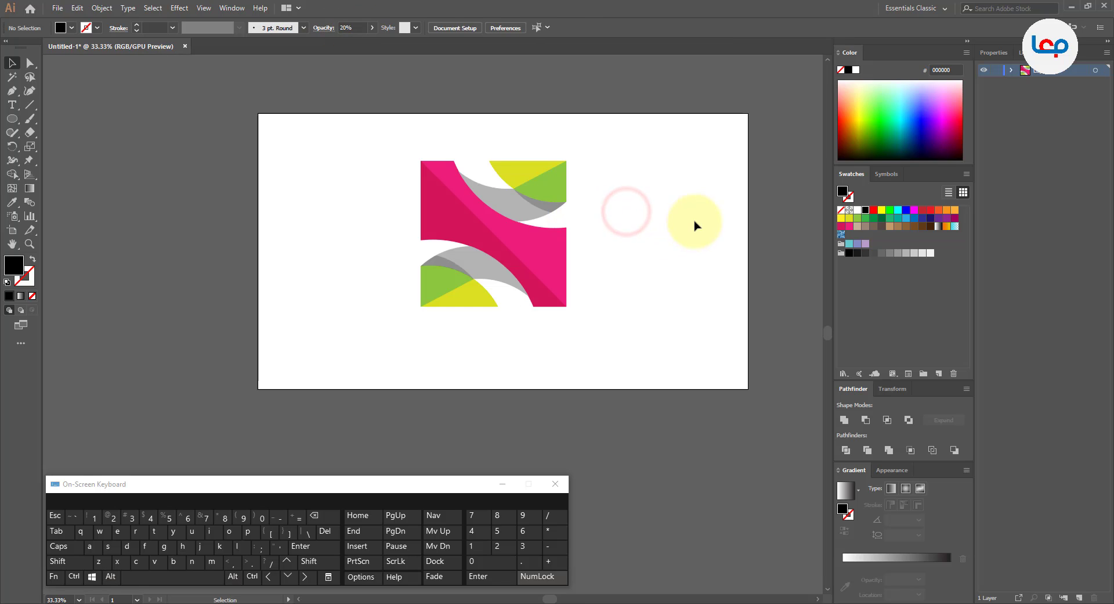
- With the Pen tool, start a black shape on the upper gray piece, curving from its upper tip beside the pink piece to its lower edge
scroll(639, 197, "up", 1)
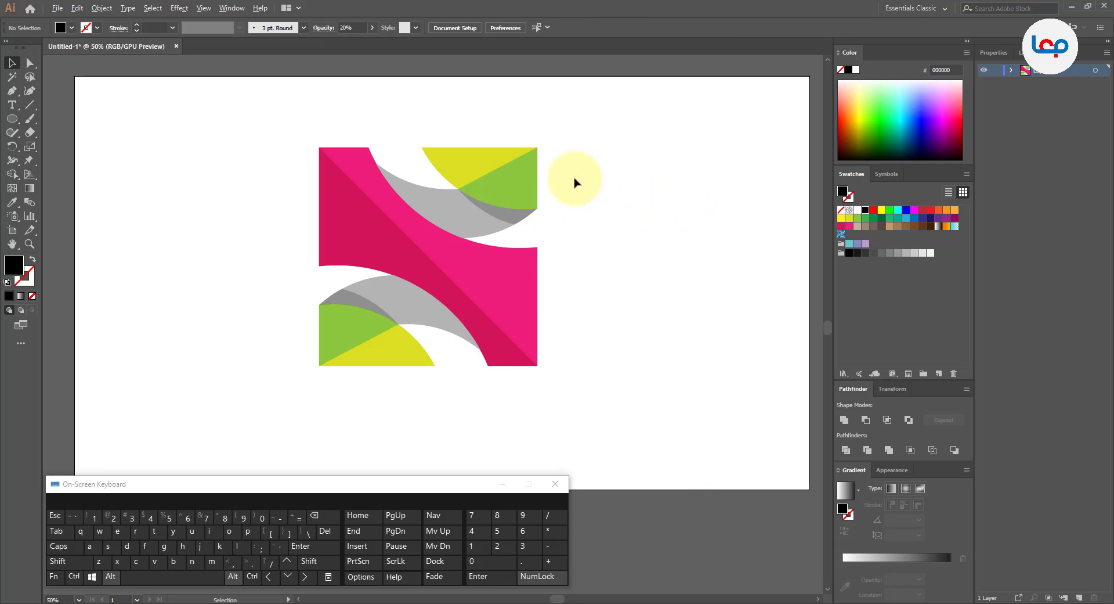
scroll(575, 177, "up", 1)
left_click(604, 181)
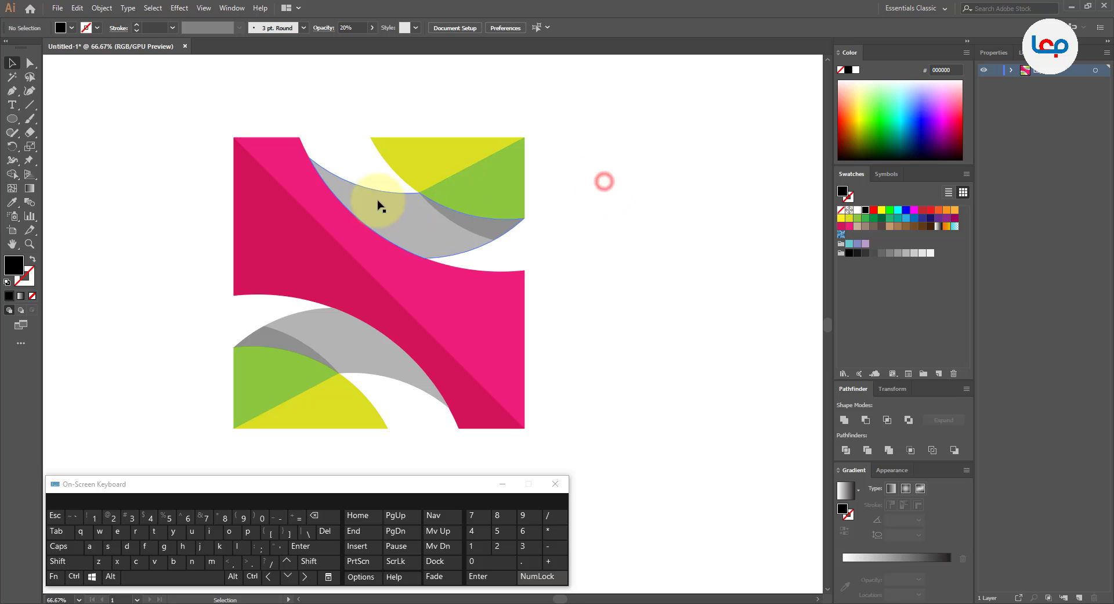
scroll(379, 200, "up", 2)
left_click(745, 229)
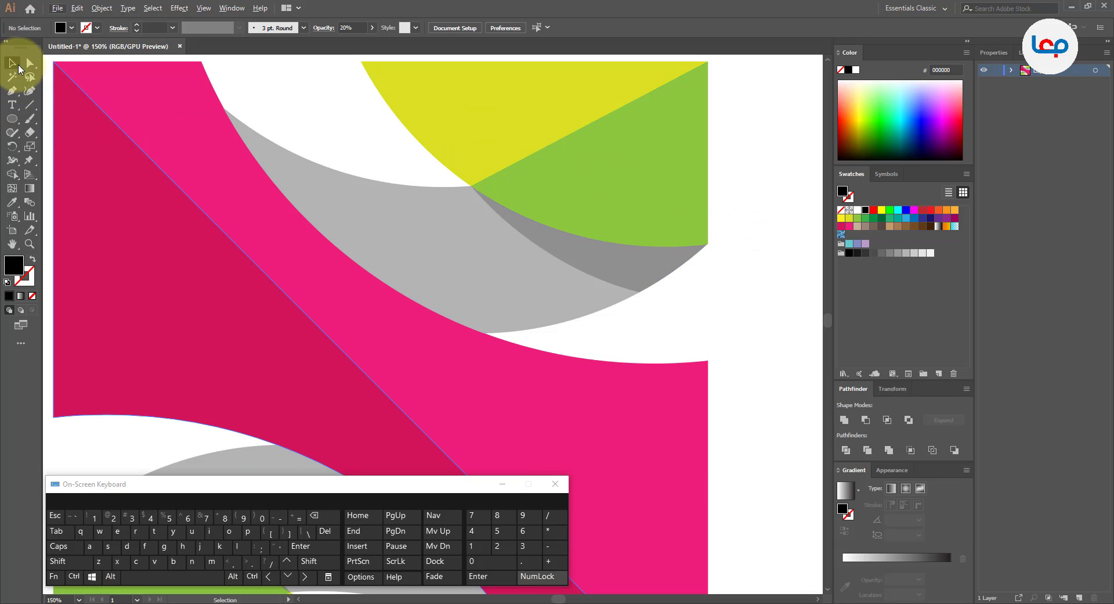
left_click(12, 91)
scroll(360, 237, "down", 1)
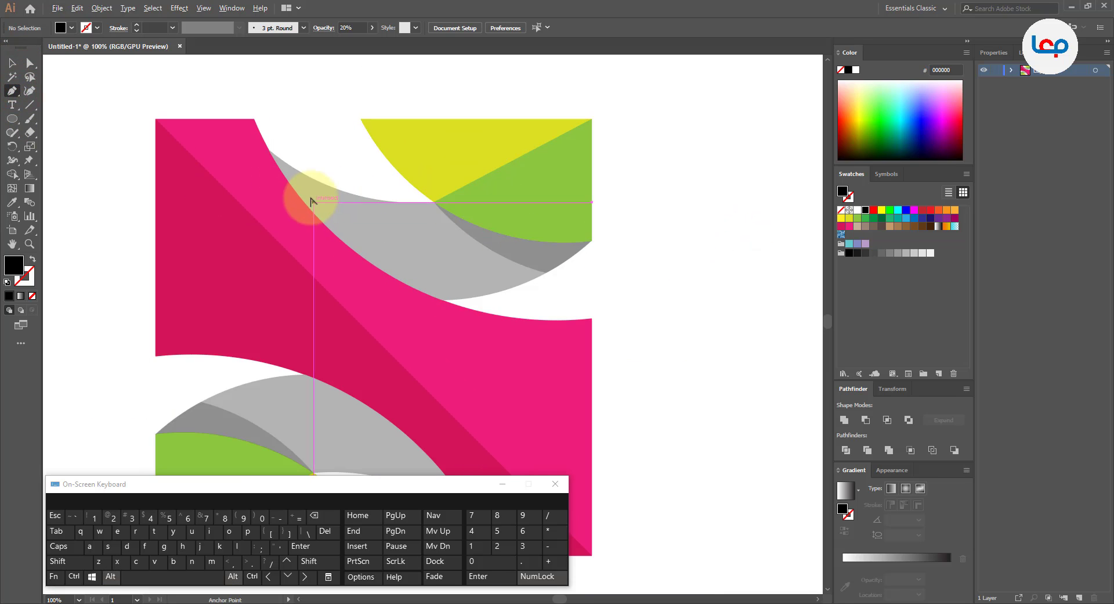
scroll(311, 193, "up", 1)
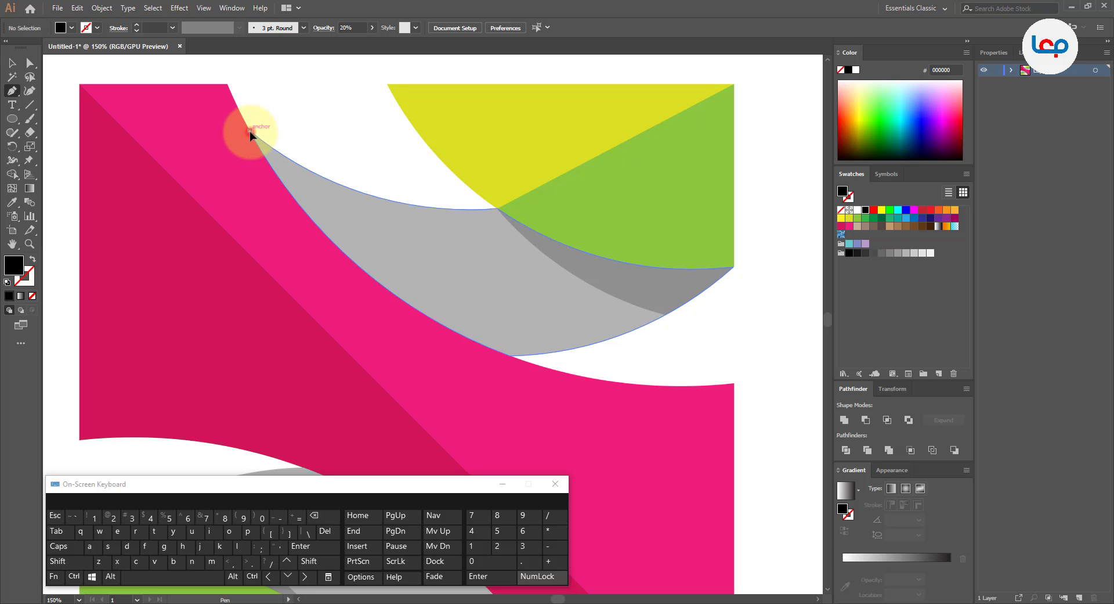
left_click(249, 131)
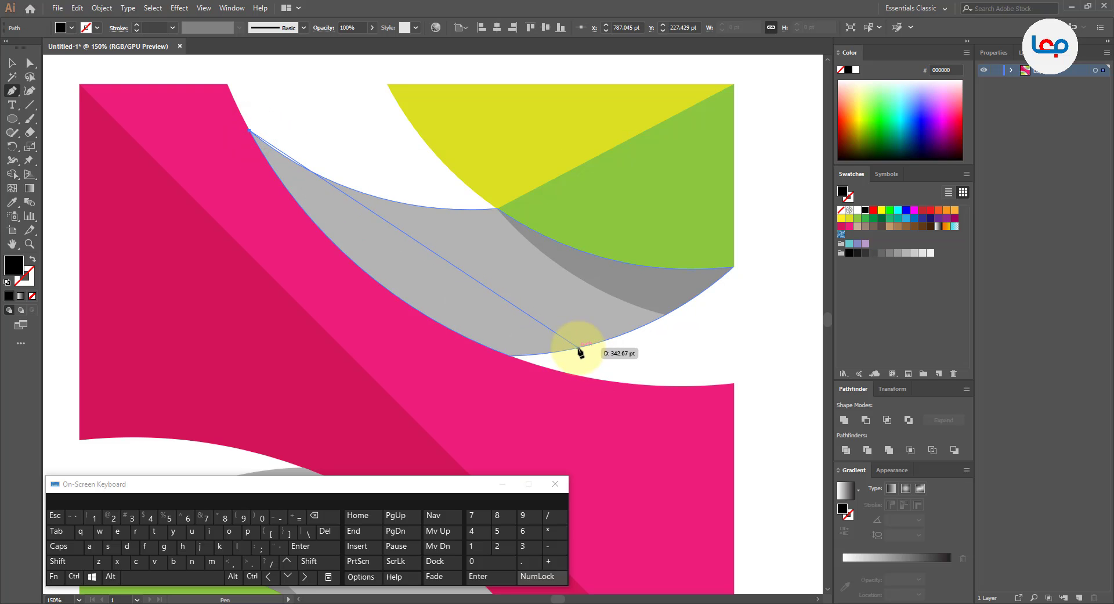
left_click_drag(579, 348, 815, 406)
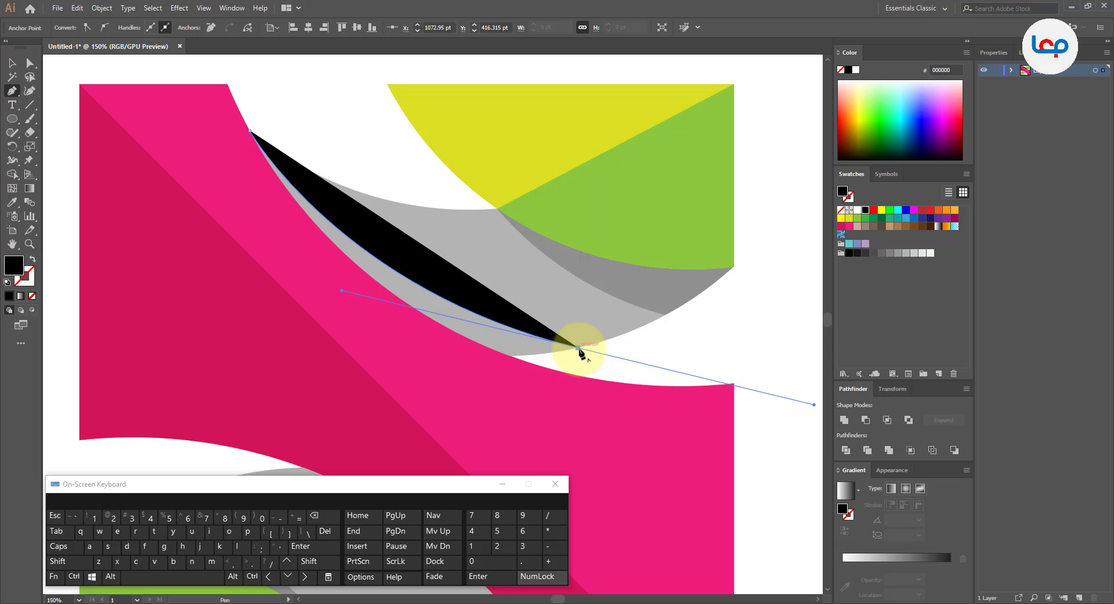
left_click_drag(579, 348, 521, 358)
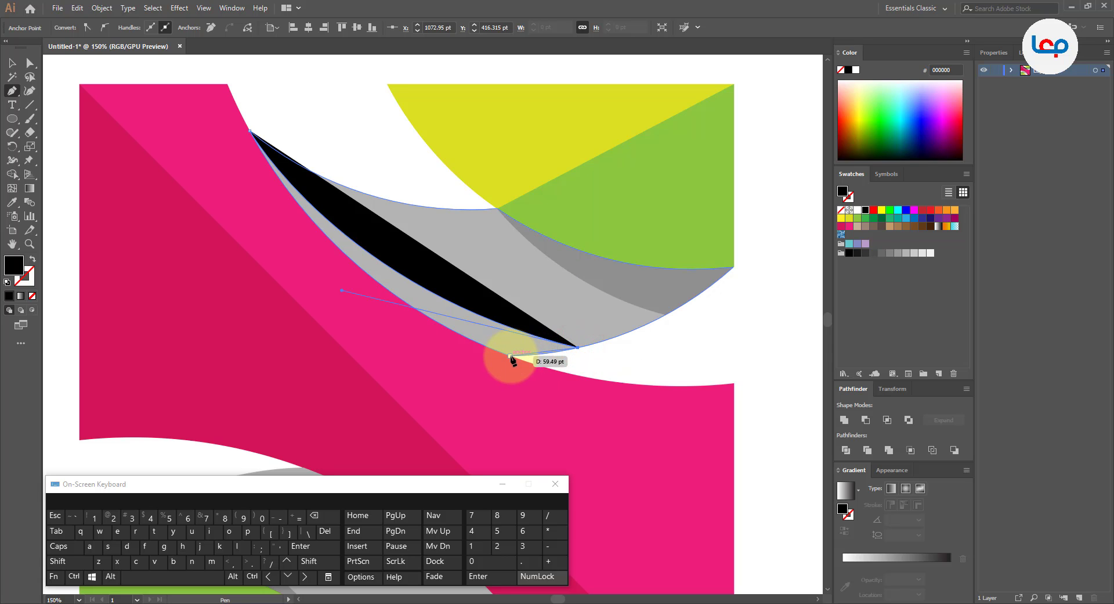
- Follow the gray piece's lower edge to the pink corner and close the black shape across the pink piece, about 291 by 196 pt
scroll(512, 357, "up", 3)
left_click(510, 354)
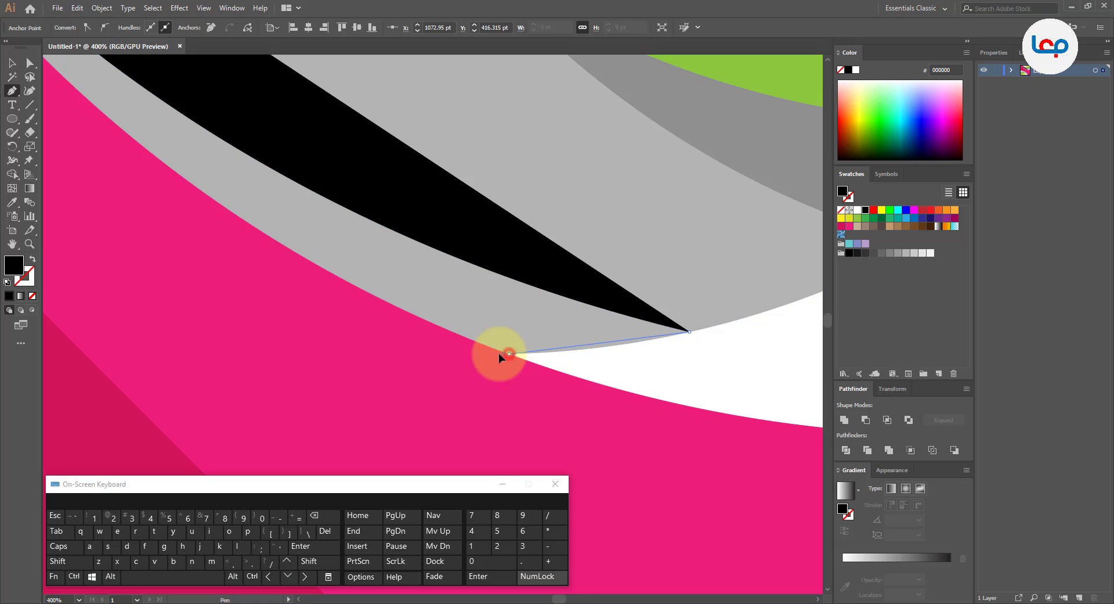
left_click_drag(385, 355, 385, 358)
scroll(450, 381, "down", 3)
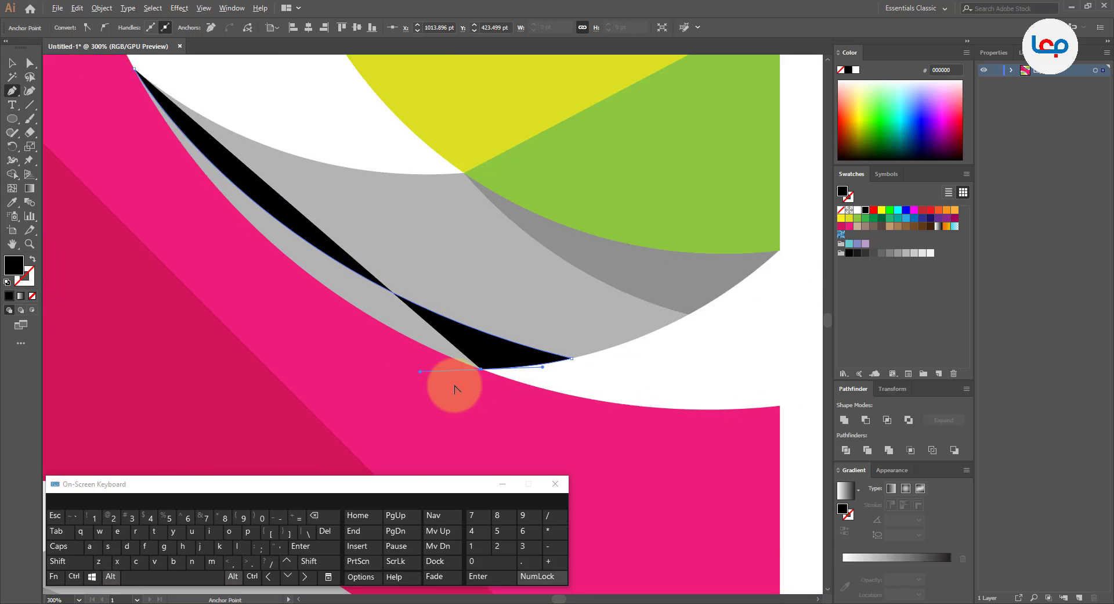
left_click(253, 280)
left_click(209, 180)
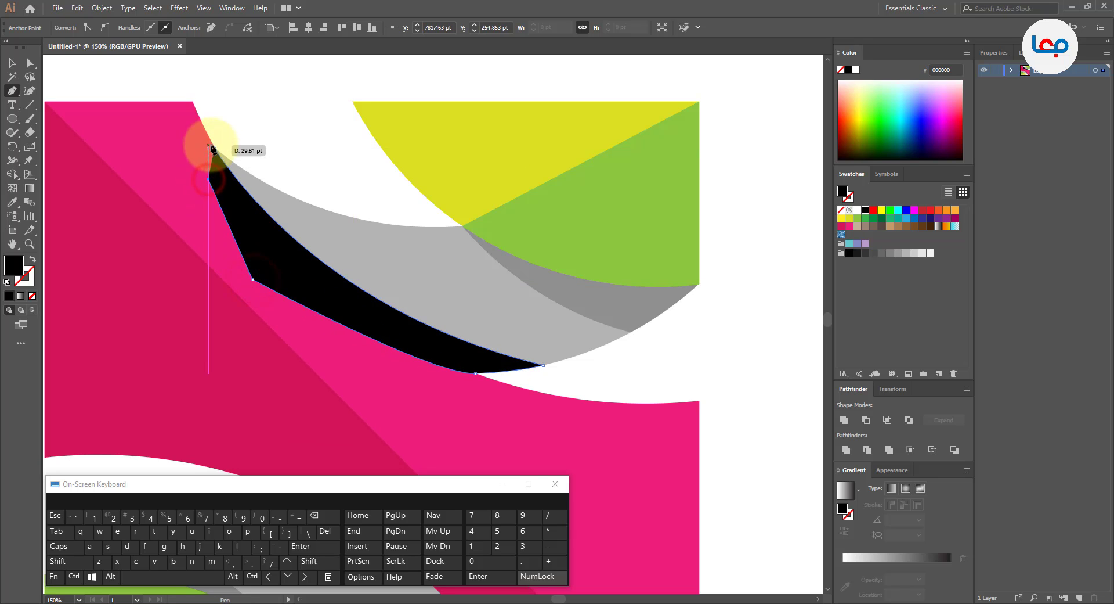
left_click(214, 149)
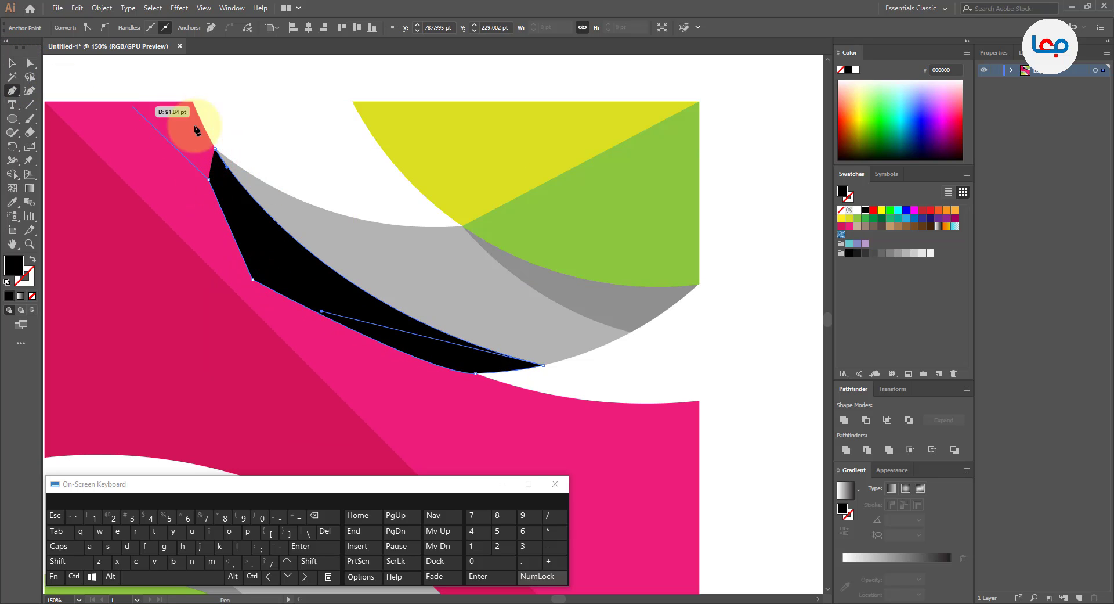
left_click(11, 62)
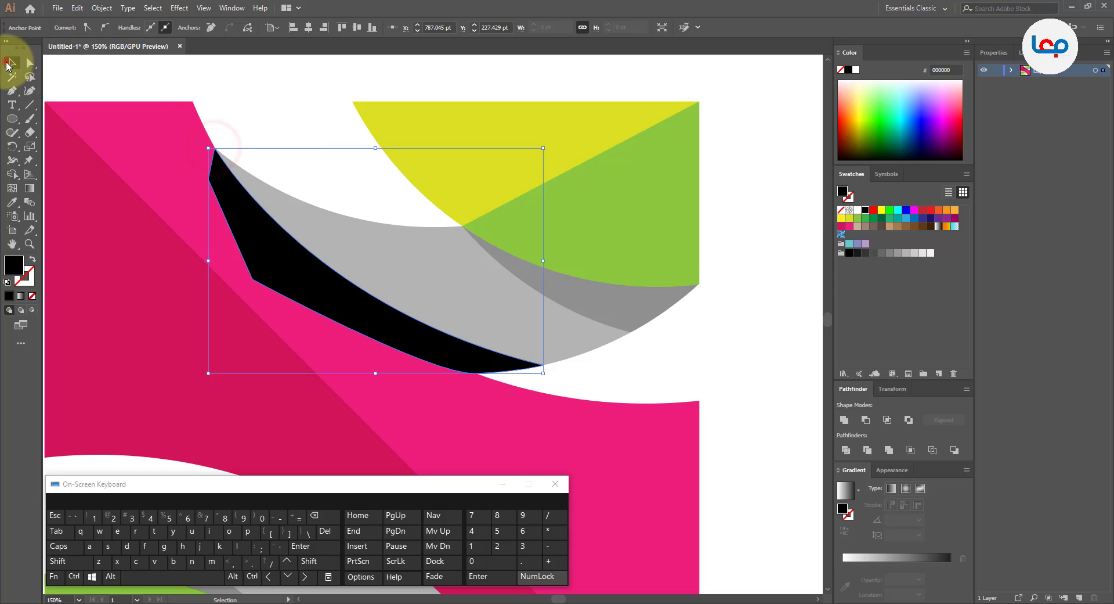
- Trim the part of the black shape that overlaps the bright pink piece with the Shape Builder tool
left_click(301, 133)
left_click(241, 198)
left_click(162, 156)
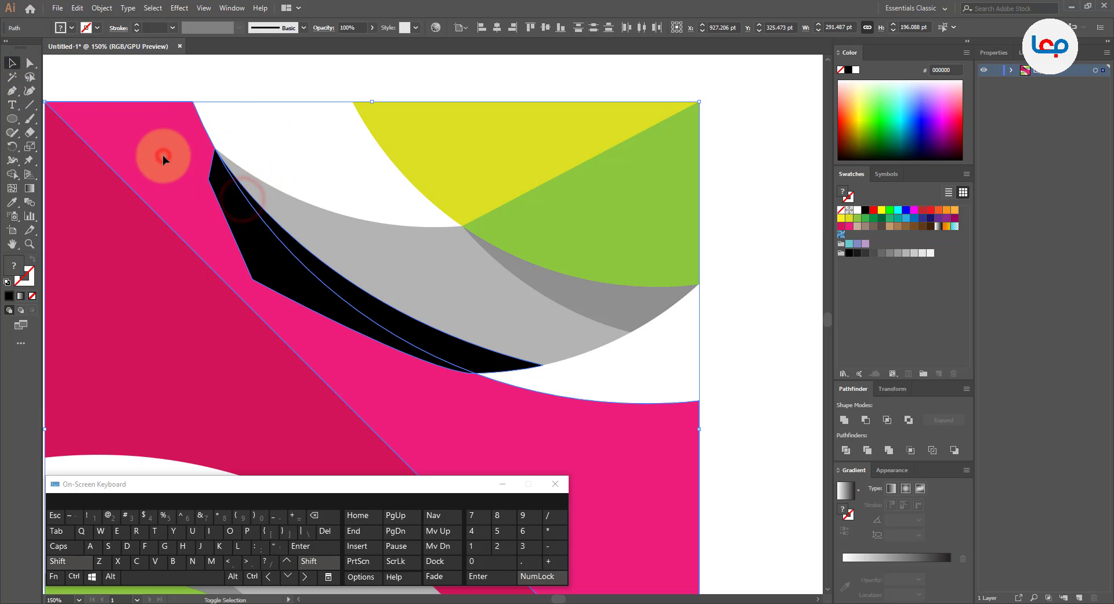
left_click(18, 175)
left_click_drag(194, 174, 215, 176)
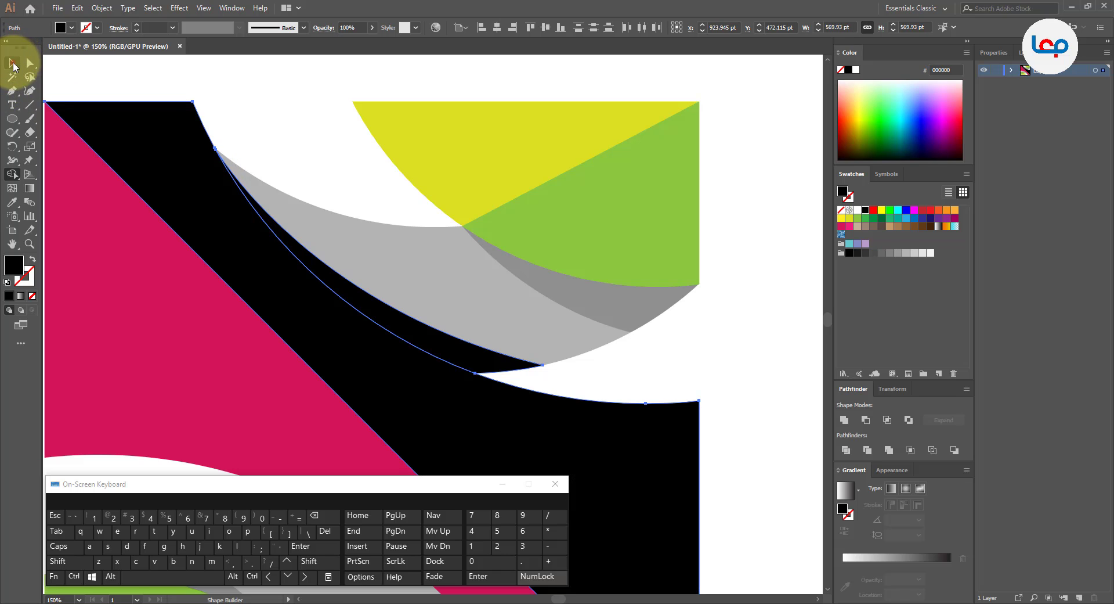
- Restore the bright pink fill ED1E79 on the large upper pink piece
left_click(294, 103)
left_click(195, 182)
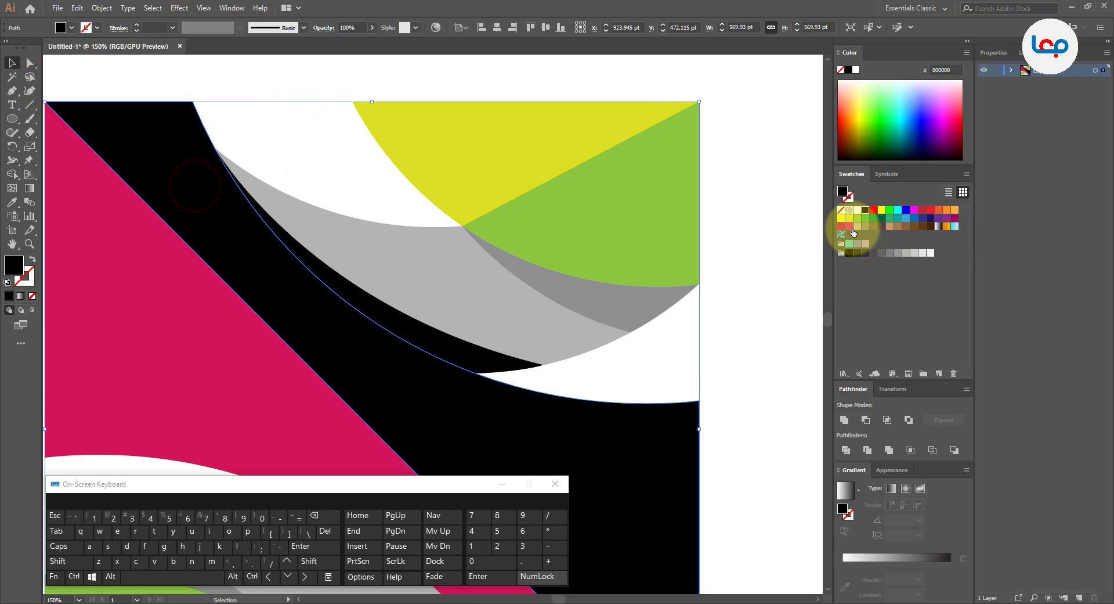
left_click(850, 227)
left_click(731, 256)
- Set the opacity of the trimmed black shading shape along the pink edge to 30%
scroll(725, 255, "down", 2)
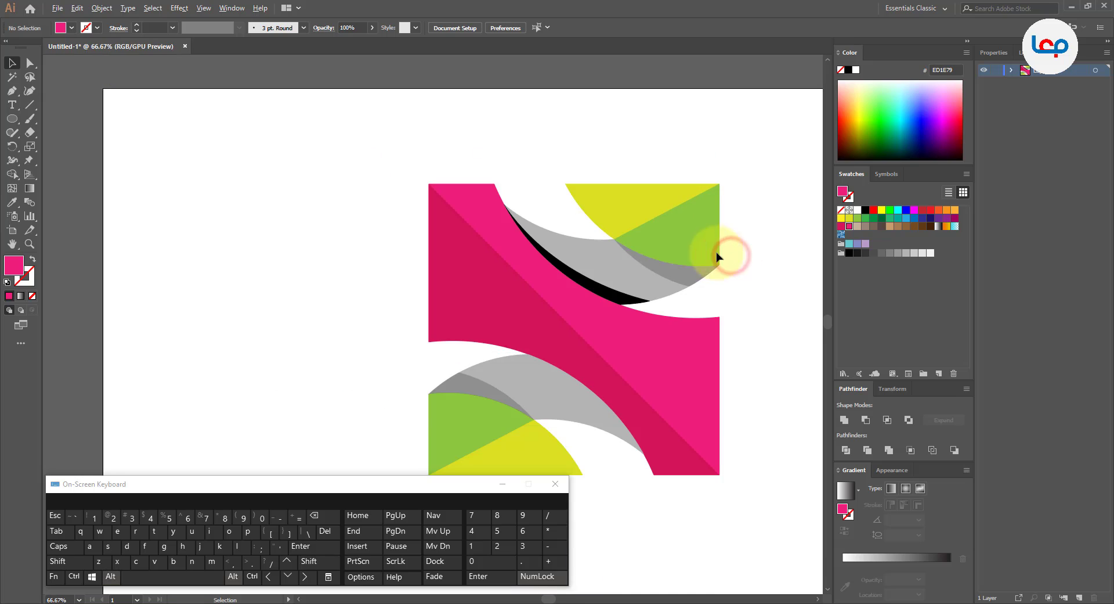
scroll(718, 256, "up", 2)
left_click(590, 298)
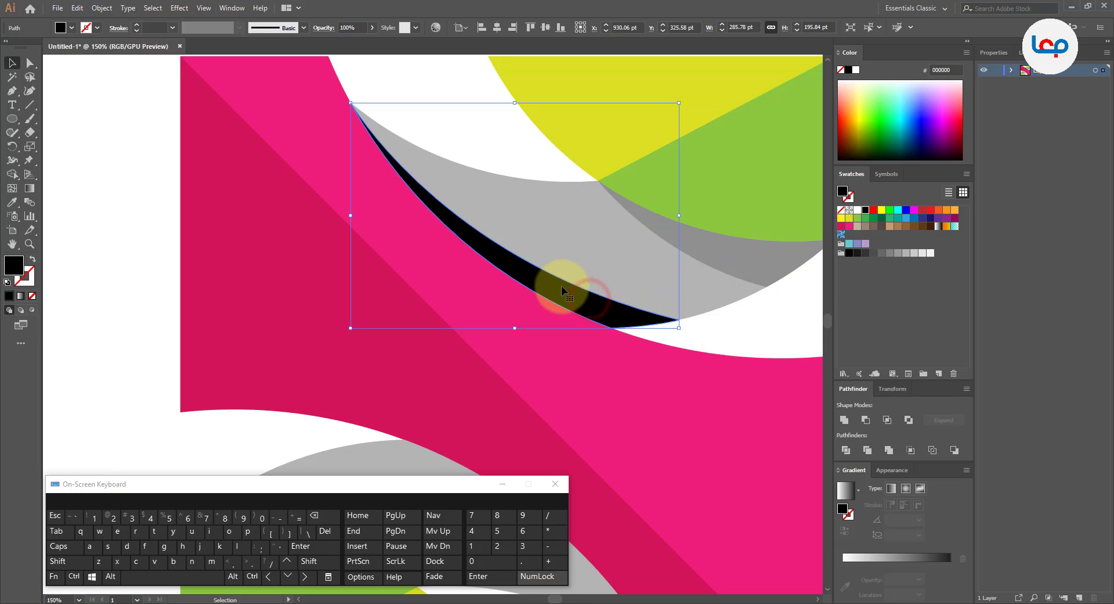
scroll(517, 261, "down", 1)
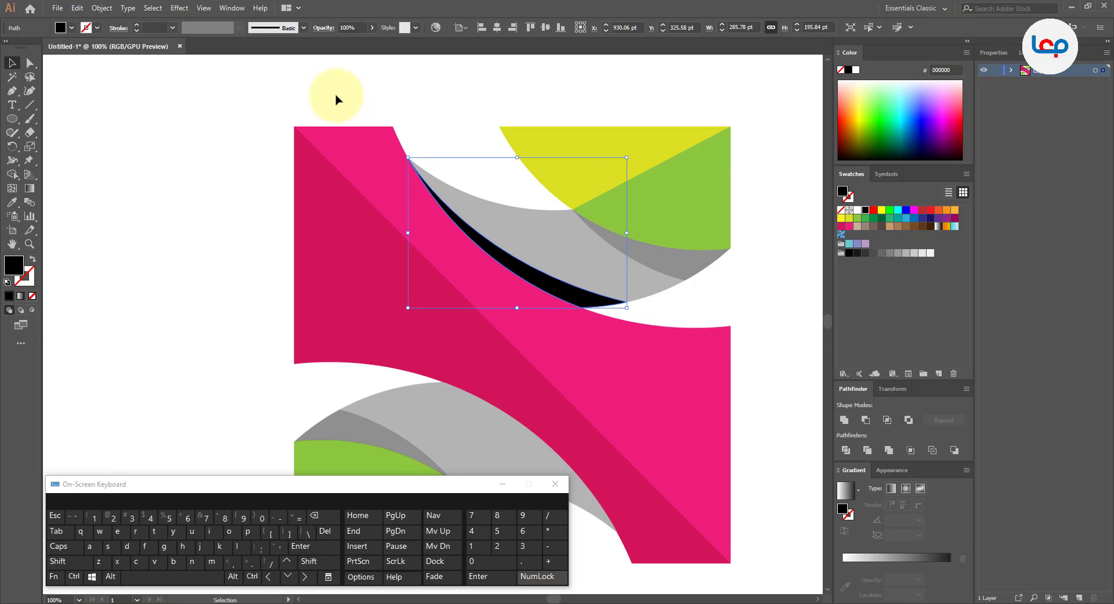
left_click(347, 26)
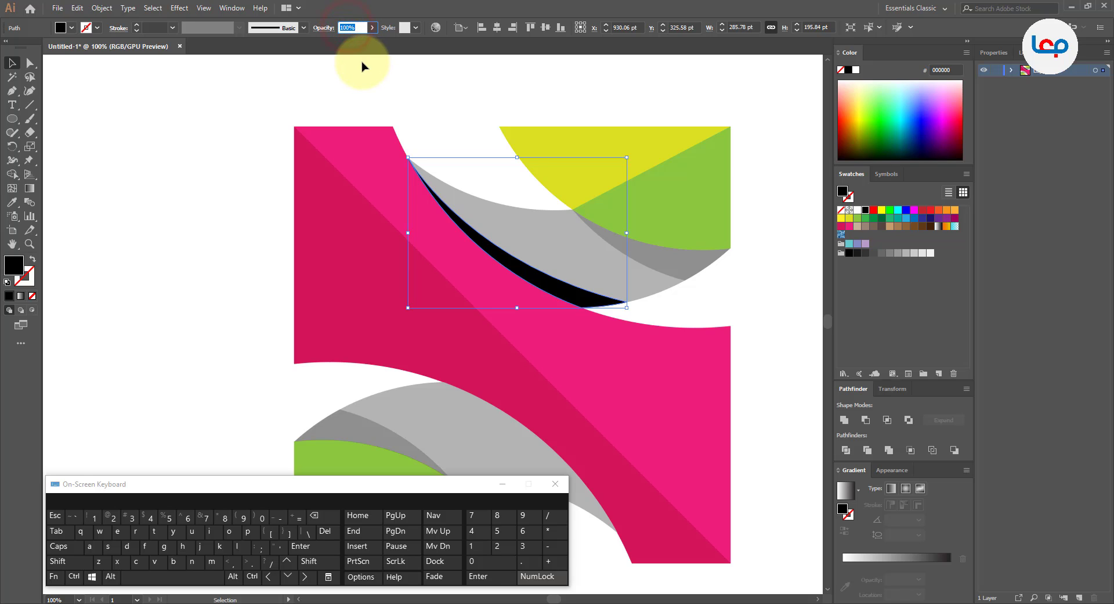
type("30")
key("Return")
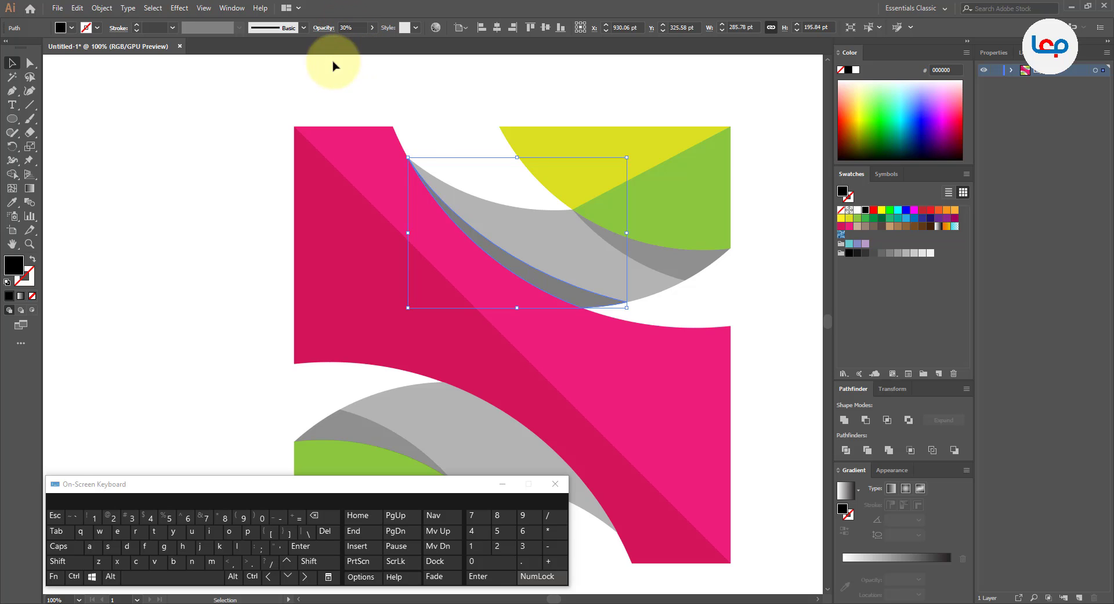
left_click(440, 122)
scroll(412, 137, "down", 2)
left_click(672, 213)
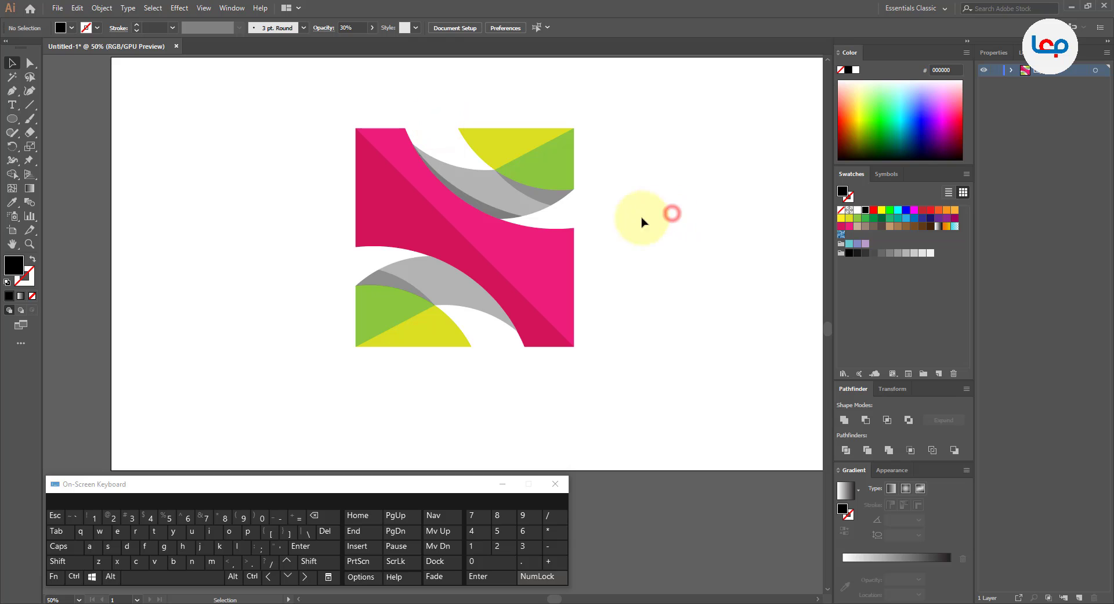
scroll(496, 189, "up", 2)
left_click(487, 229)
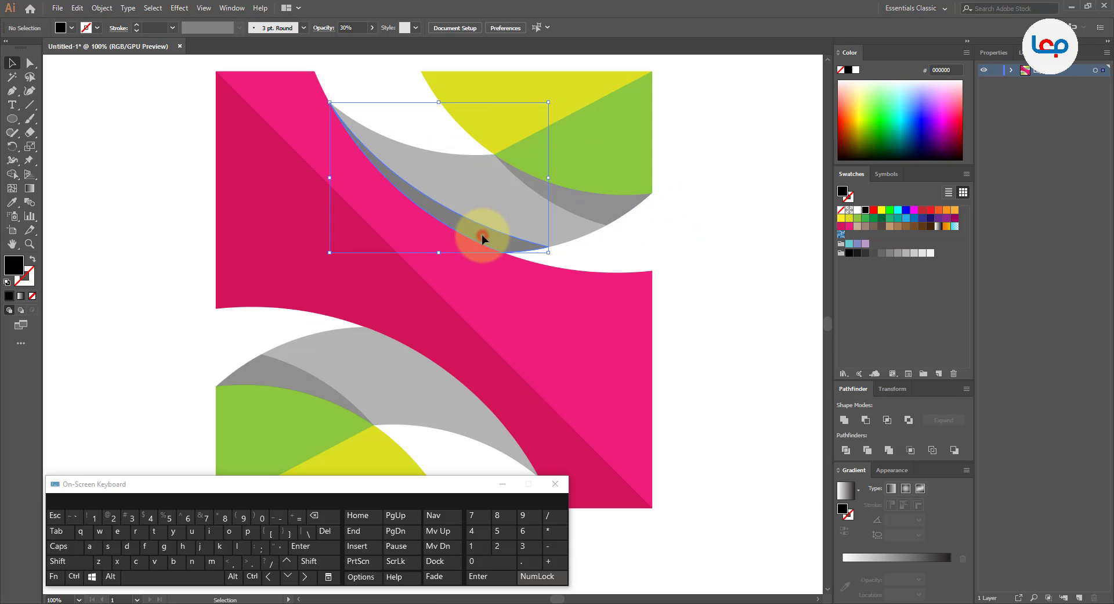
left_click(586, 205, "shift")
left_click(276, 379, "shift")
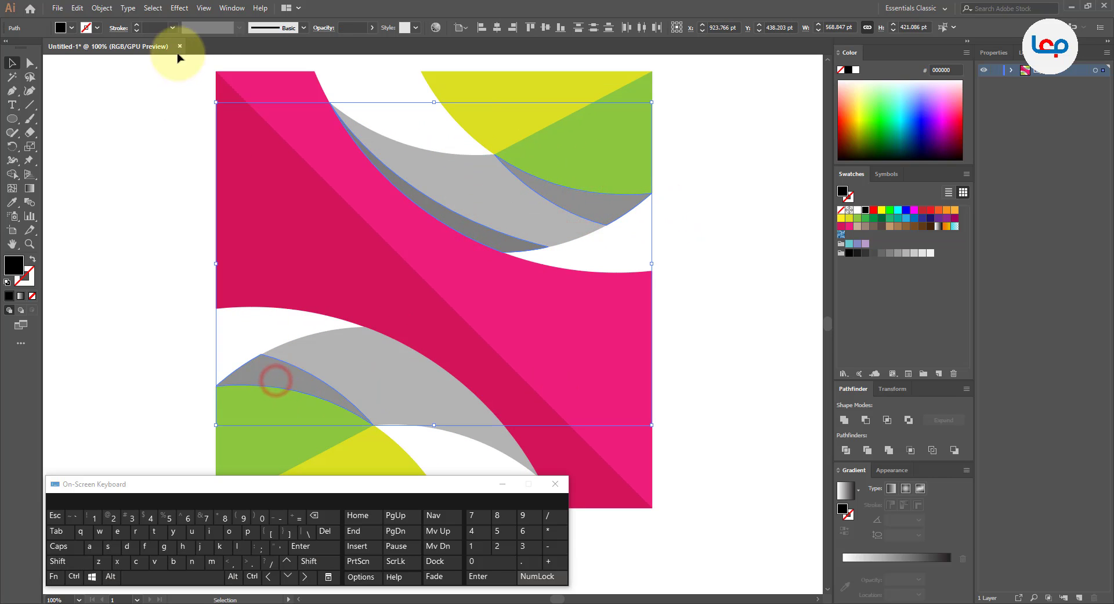
left_click(416, 123)
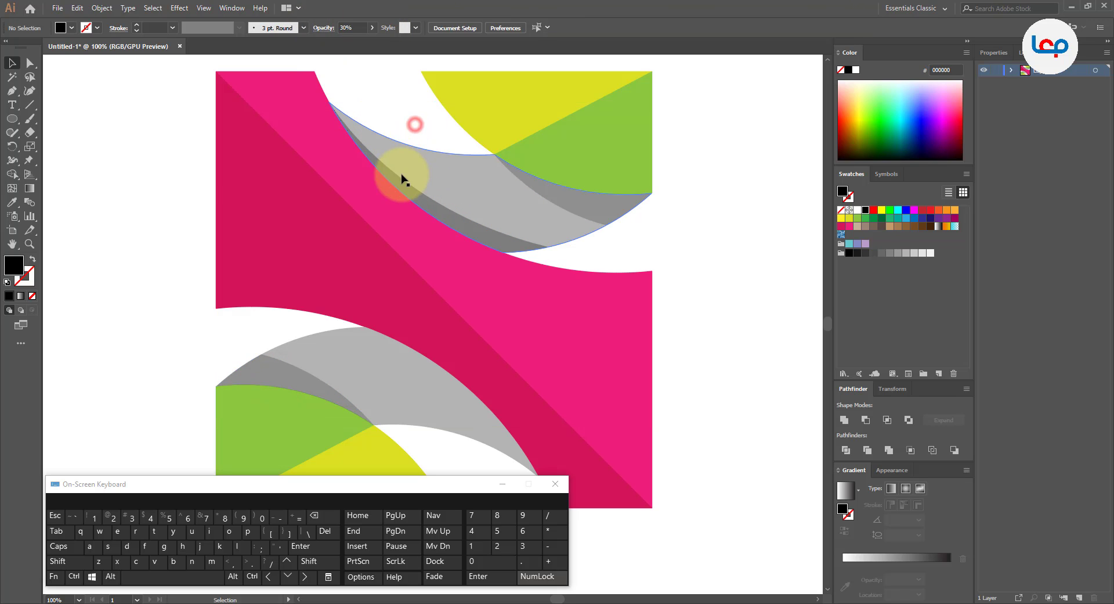
- Extend the long shading shape's end anchor along the gray edge to about X 1089, Y 412 pt and adjust the curve handle to match that edge
left_click(401, 180)
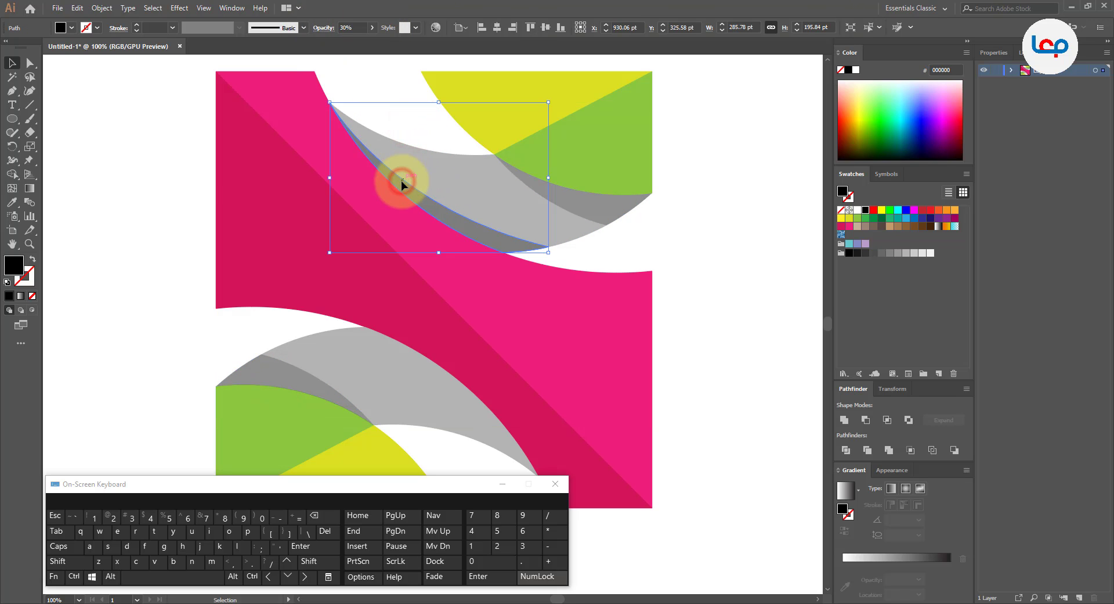
left_click(30, 62)
scroll(545, 226, "up", 2)
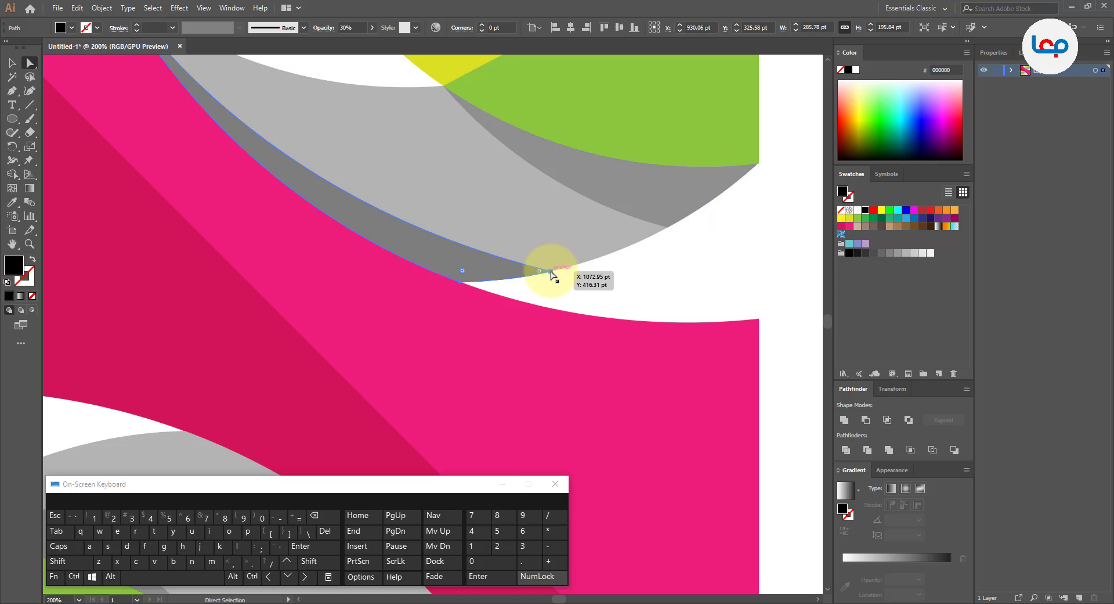
left_click(551, 271)
scroll(551, 273, "up", 2)
left_click_drag(551, 271, 603, 256)
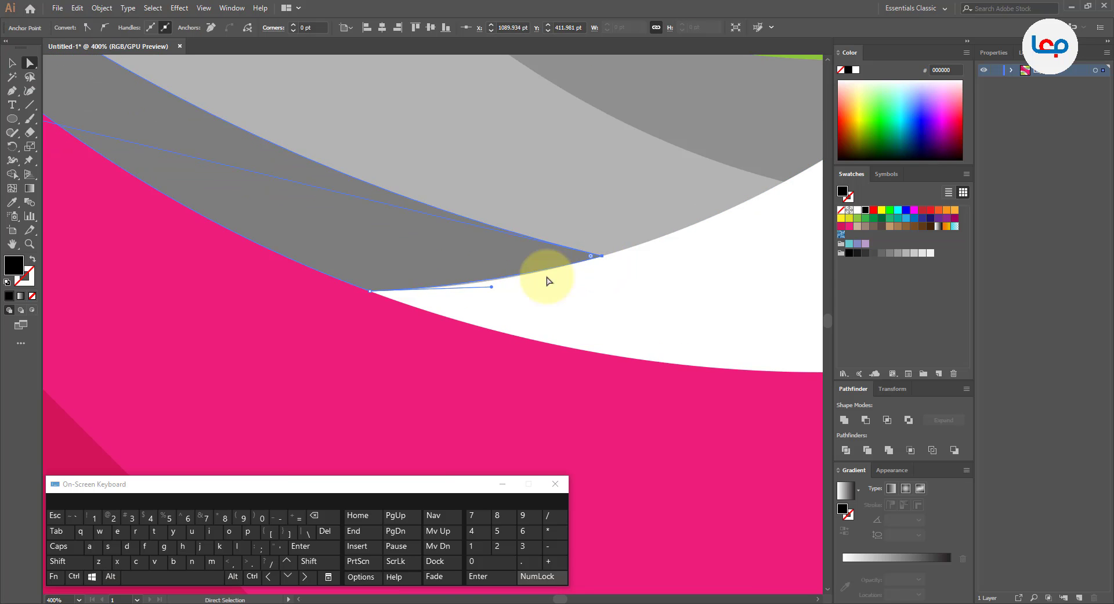
scroll(482, 290, "up", 2)
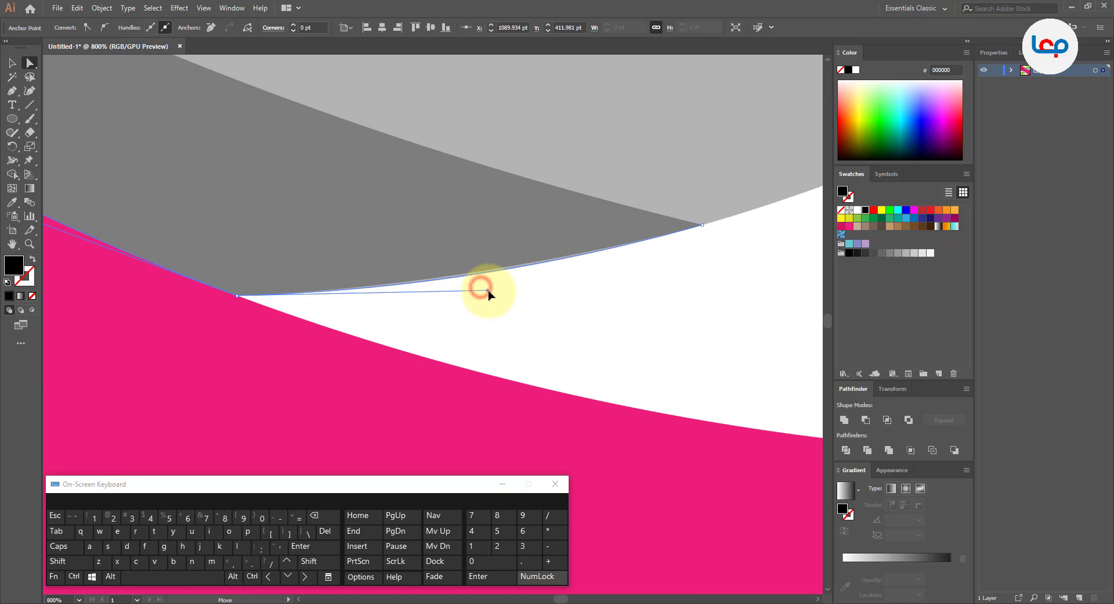
left_click_drag(497, 292, 497, 291)
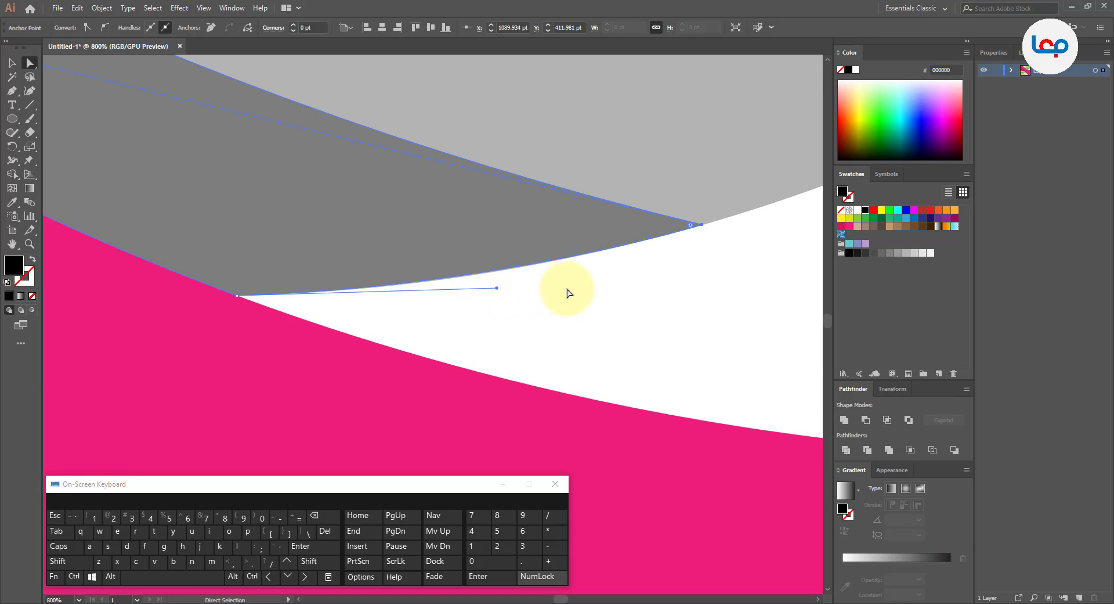
left_click(583, 289)
- Reduce the opacity of the long shading shape along the pink edge to 20%
key("ctrl+0")
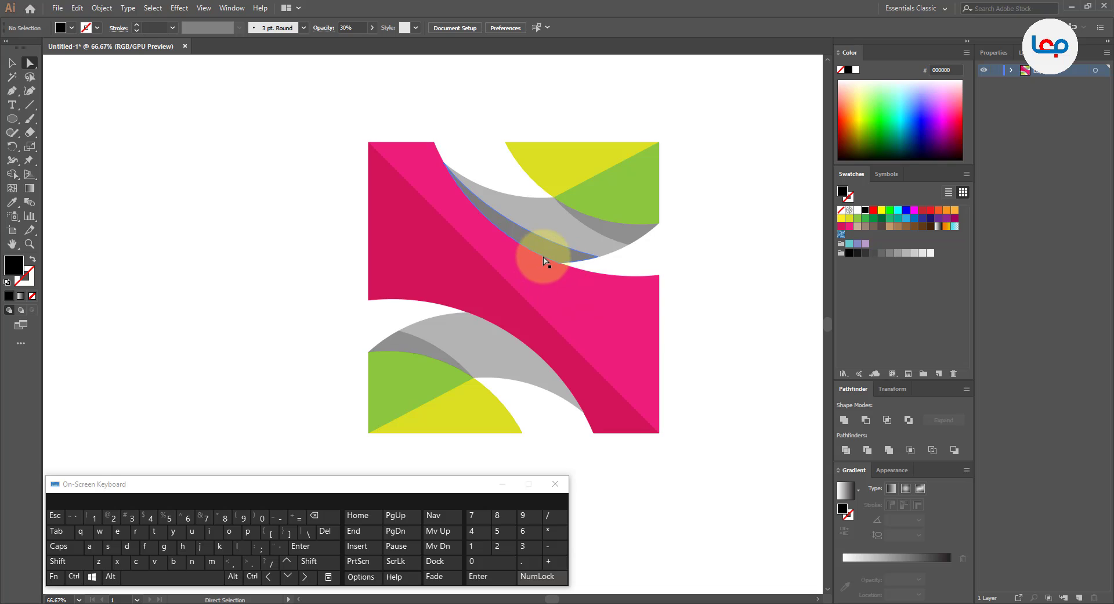
left_click(547, 254)
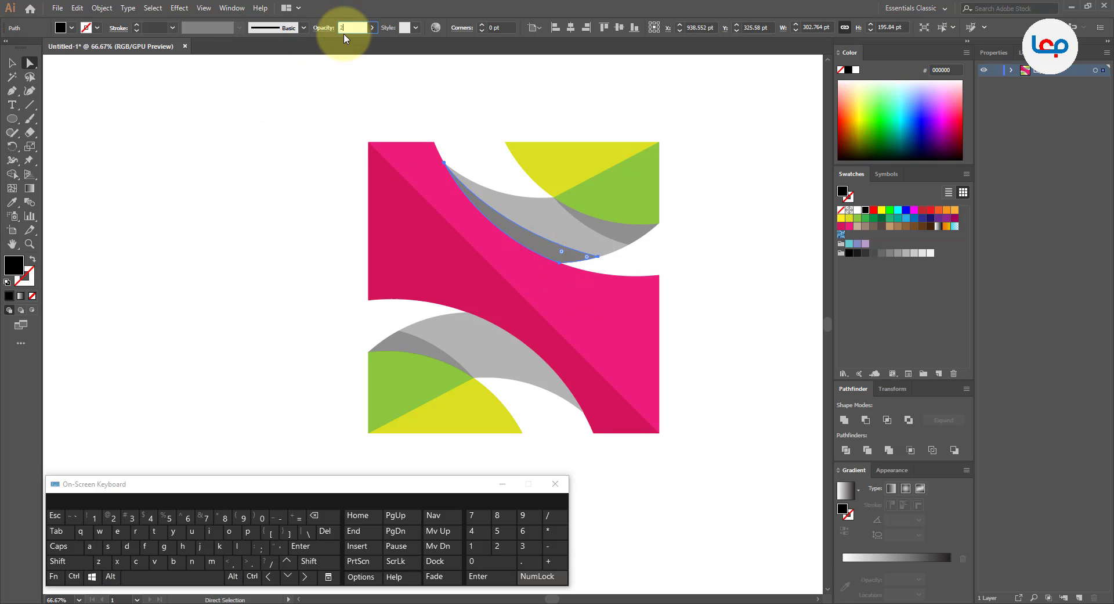
left_click(12, 62)
left_click(181, 154)
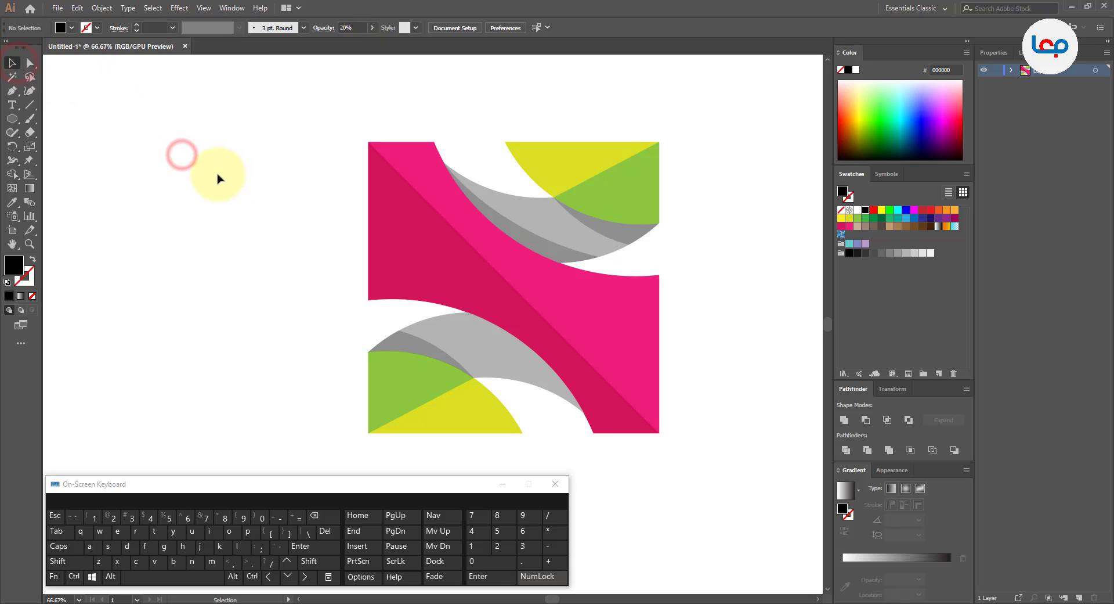
- Set the opacity of the long shading shape on the upper gray piece to 10%
left_click(563, 253)
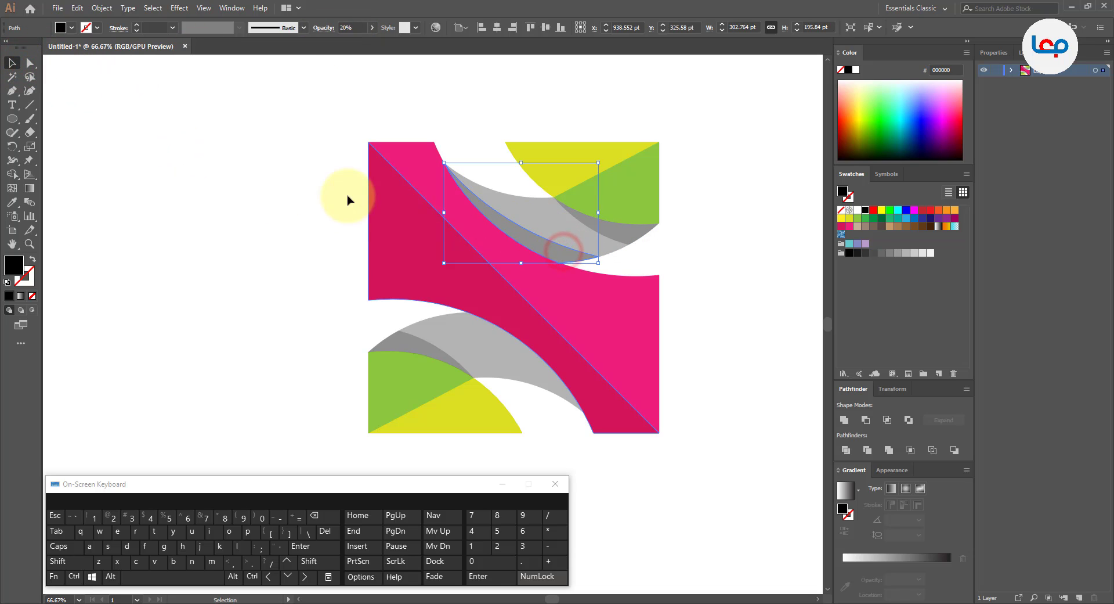
left_click(342, 26)
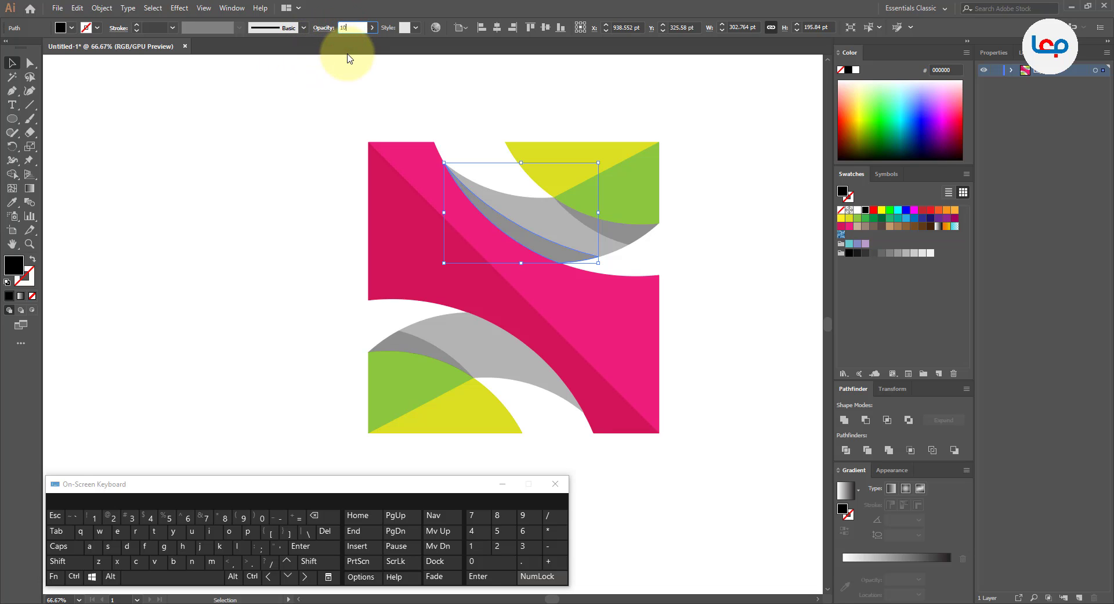
left_click(209, 267)
scroll(281, 242, "down", 3)
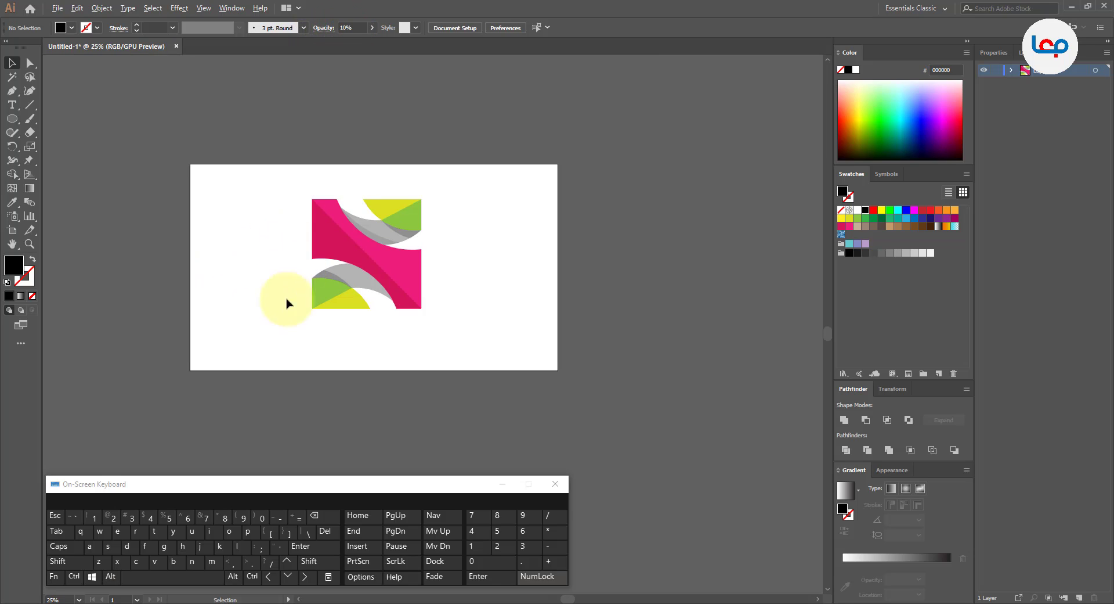
scroll(346, 194, "up", 3)
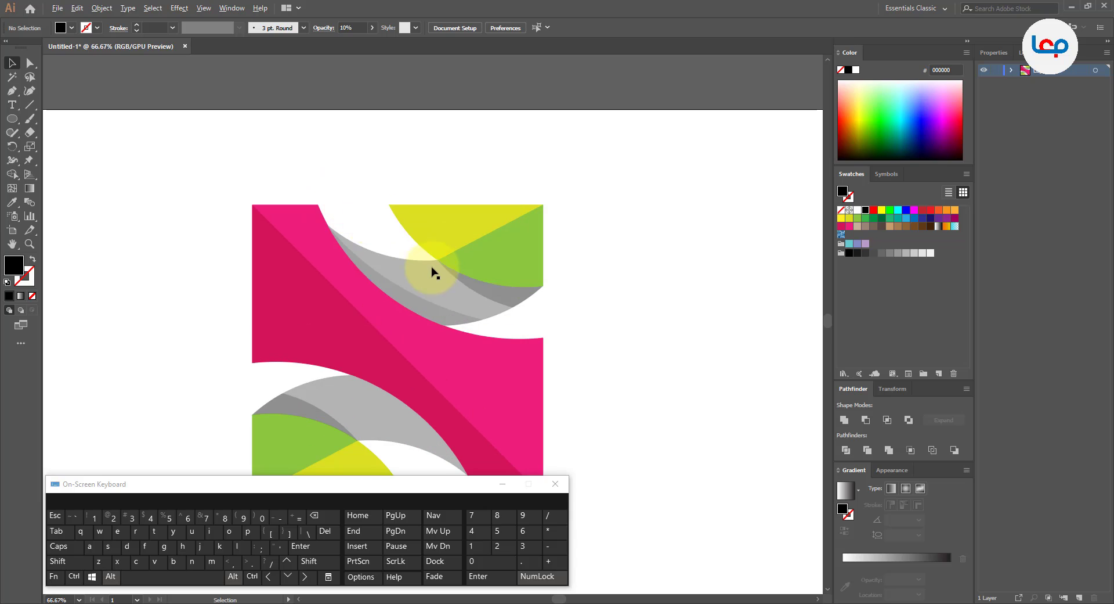
- Set the opacity of the small shading shape below the upper green piece to 10%
left_click(494, 287)
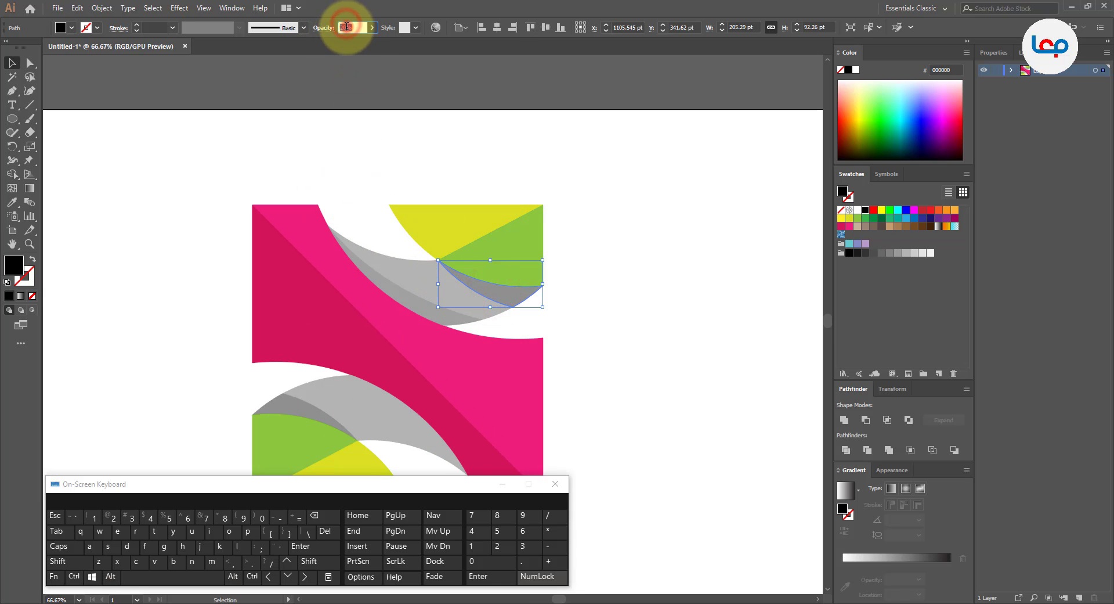
type("10")
key("Return")
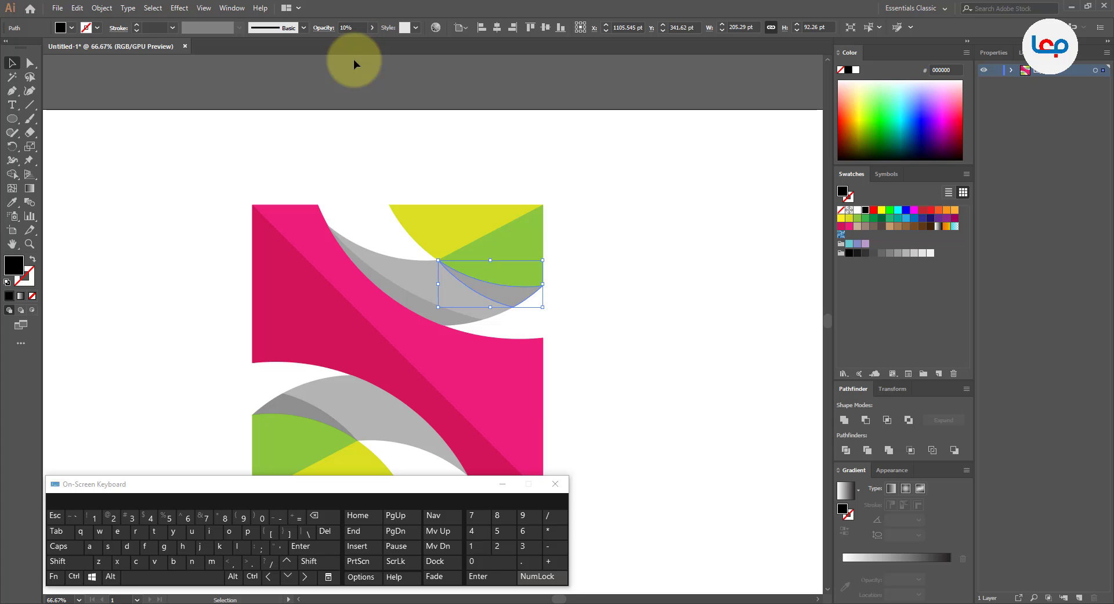
left_click(673, 285)
key("backslash")
scroll(475, 224, "down", 1)
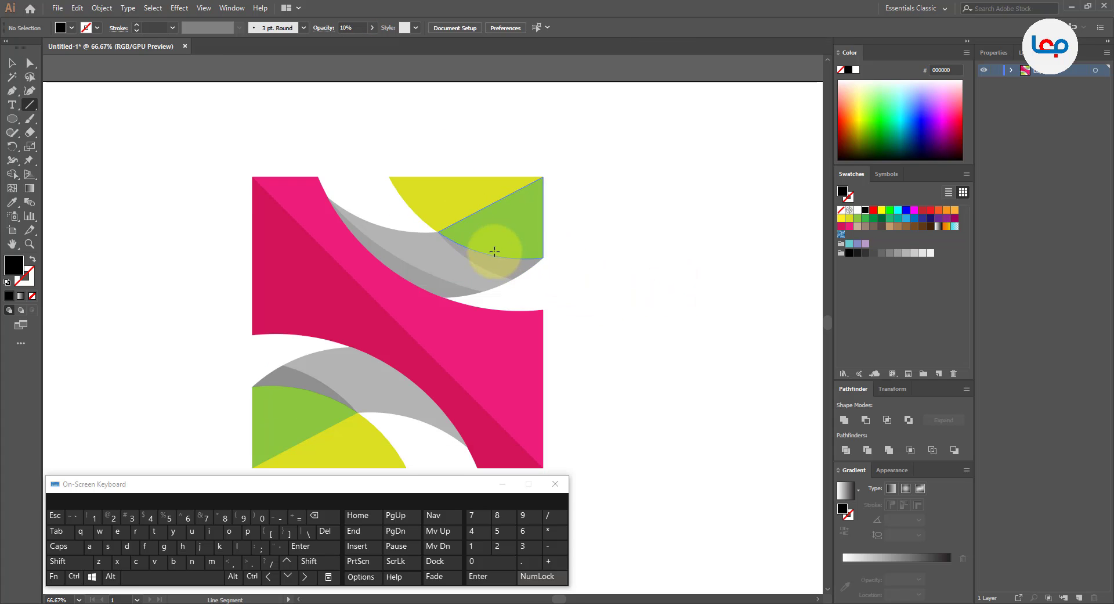
scroll(451, 198, "down", 3)
scroll(469, 218, "up", 2)
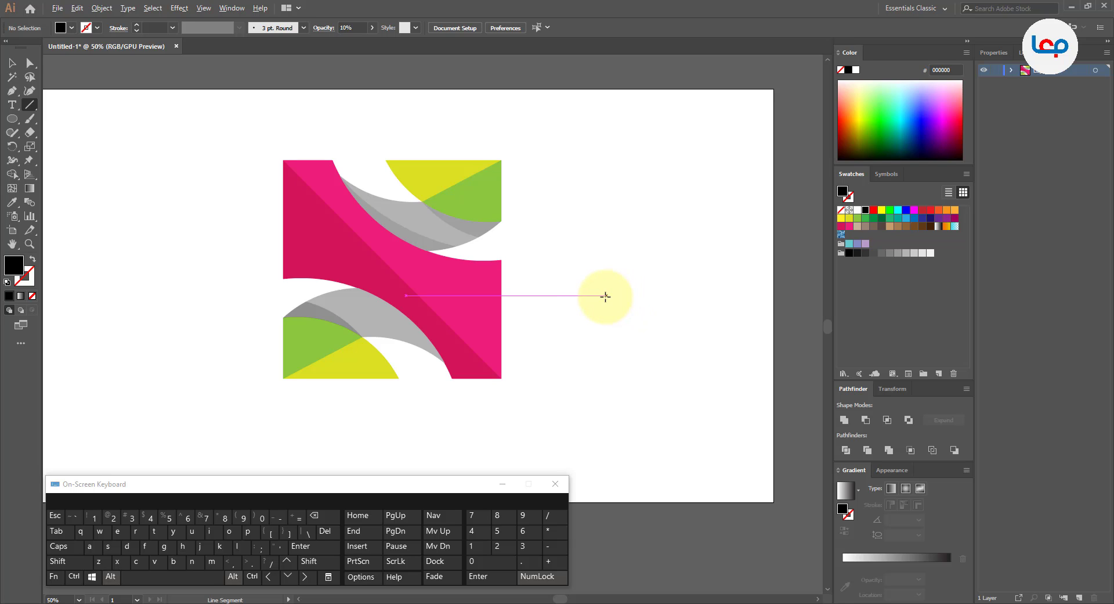
scroll(306, 350, "up", 1)
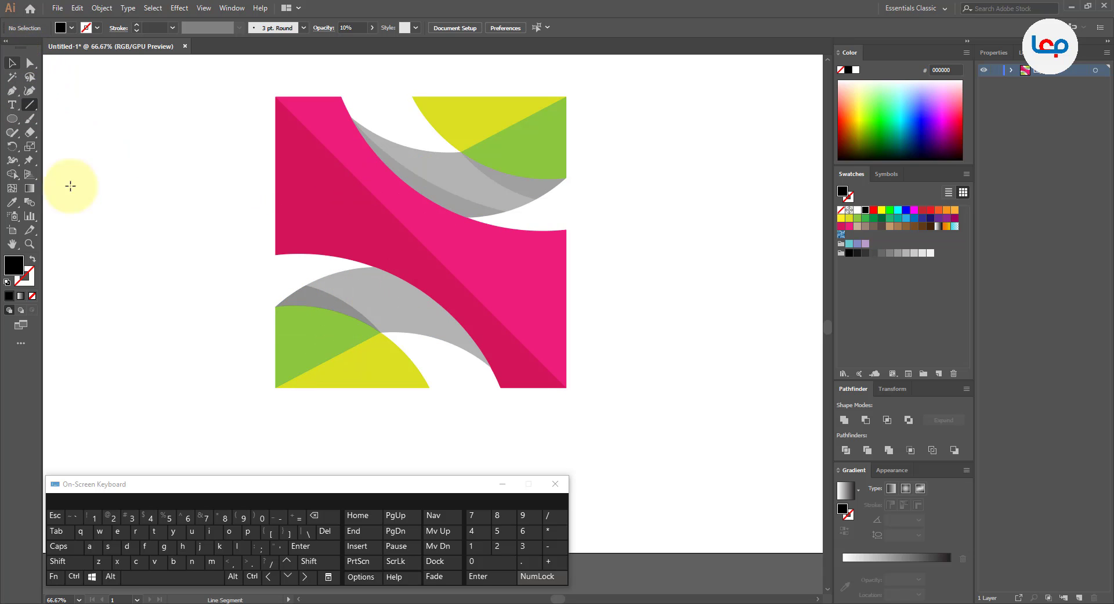
- Set the opacity of the shading shape above the lower green piece to 10%
left_click(12, 62)
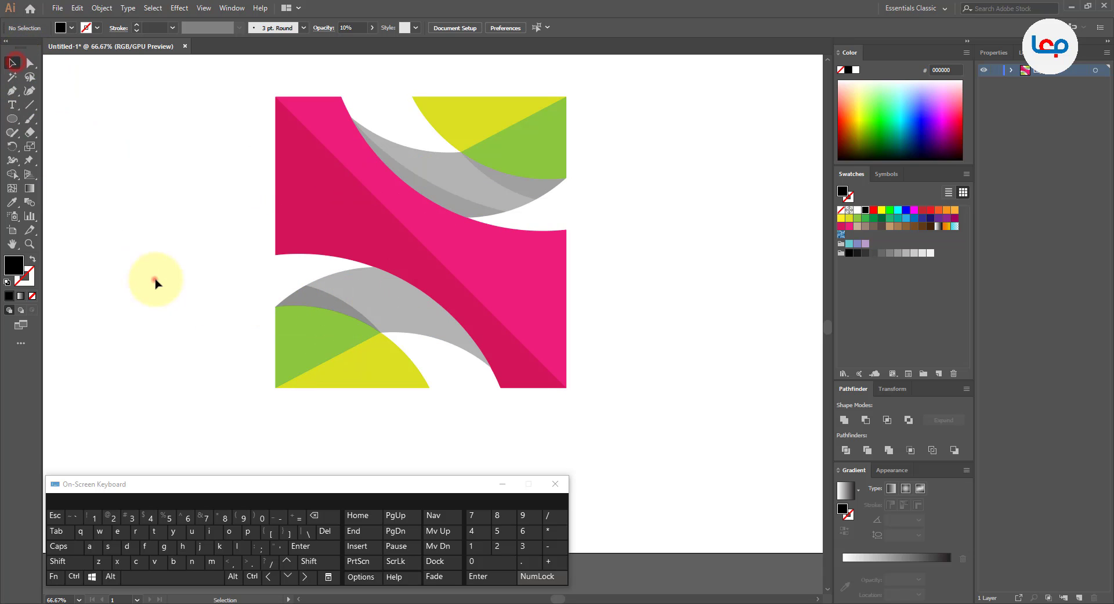
left_click(300, 299)
left_click(343, 27)
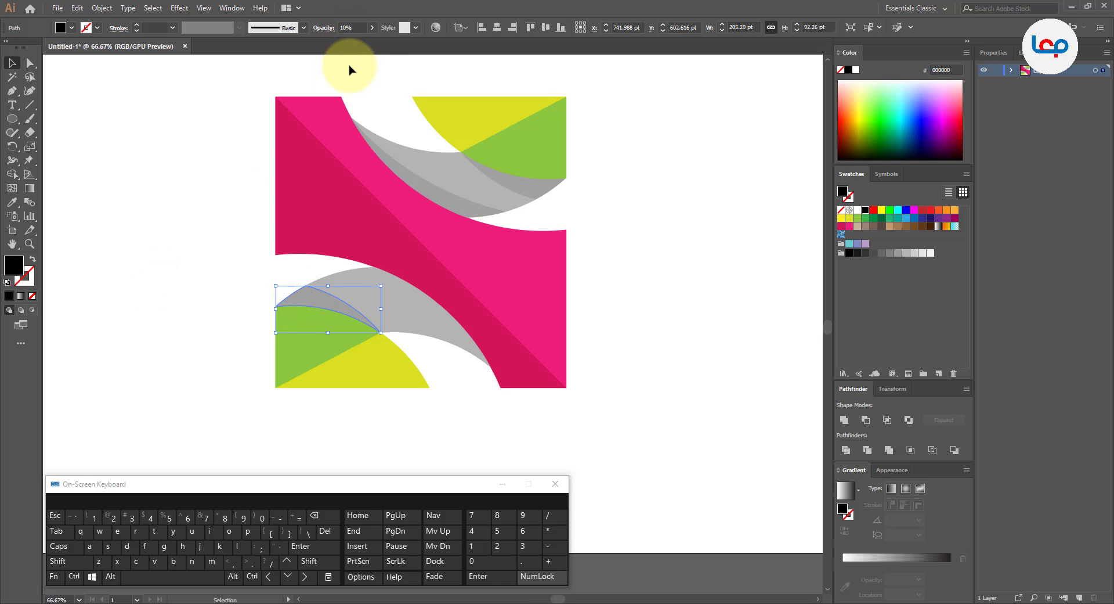
left_click(165, 269)
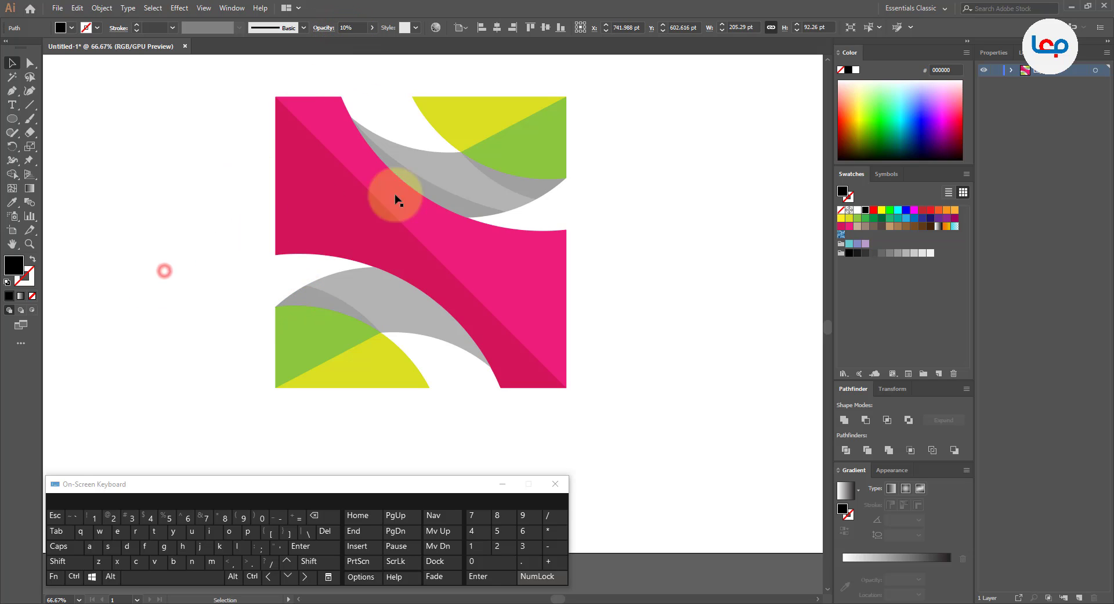
- Reflect the long shading shape on the upper gray piece across the horizontal axis without making a copy
right_click(445, 195)
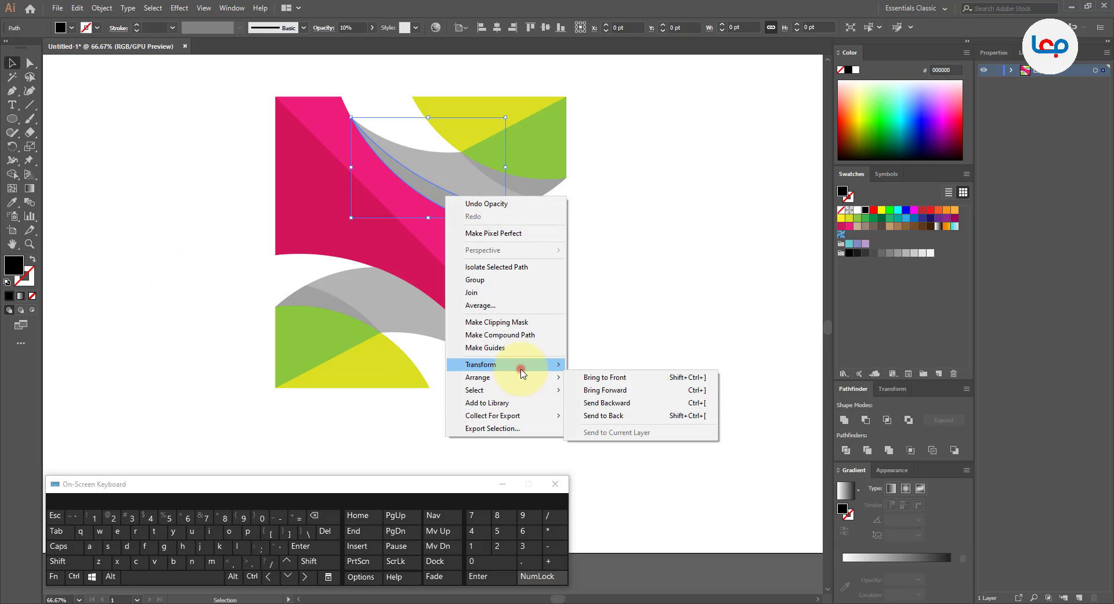
mouse_move(521, 369)
left_click(615, 412)
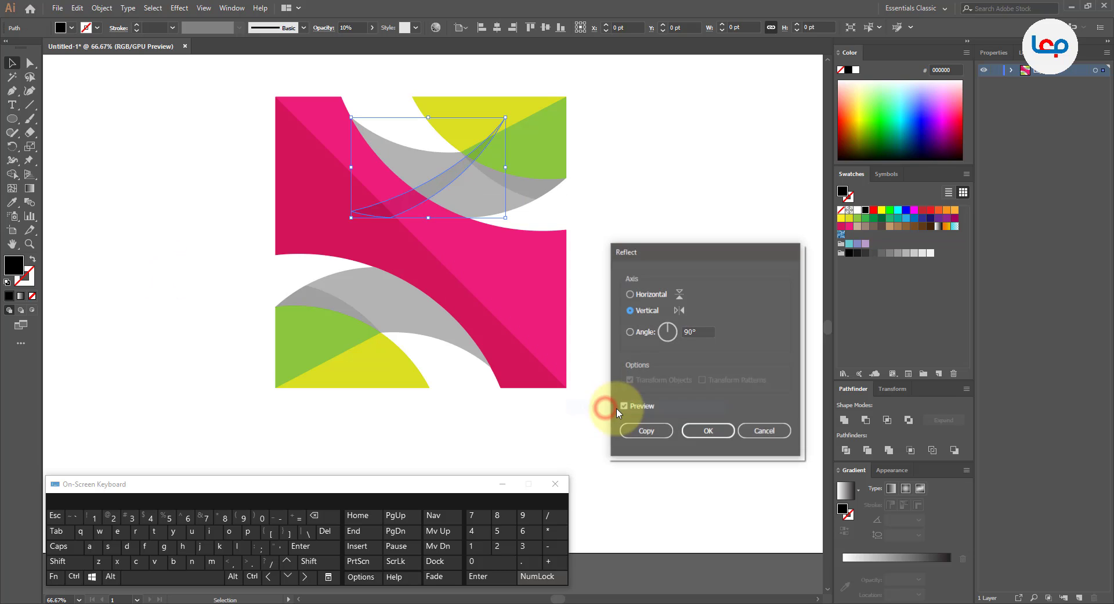
left_click(639, 294)
left_click(710, 431)
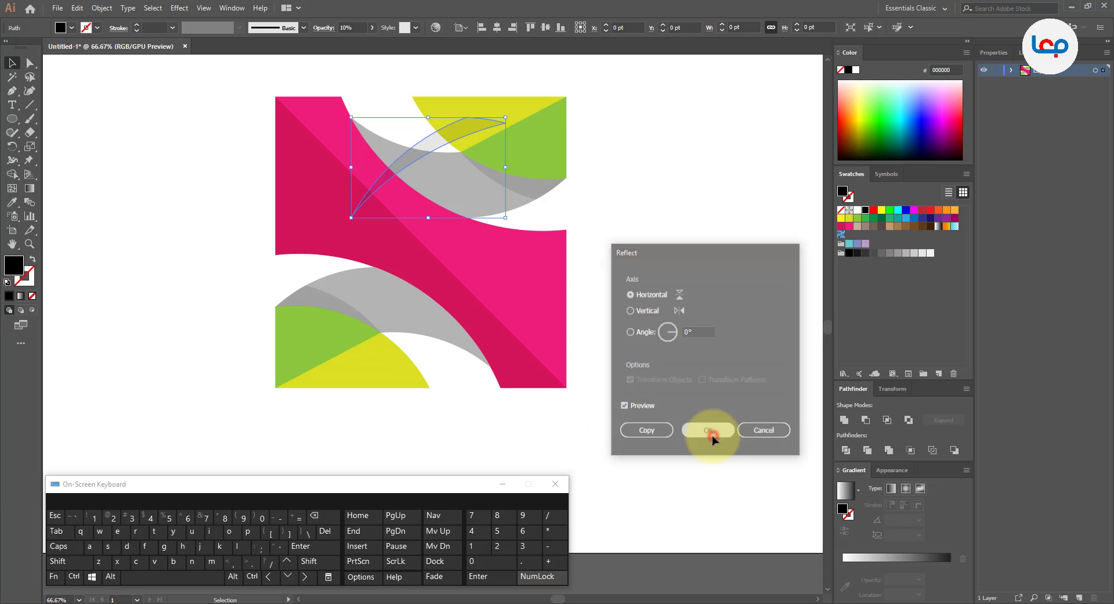
- Reflect the same shading shape across the vertical axis and move it onto the lower gray piece along the pink edge
right_click(443, 143)
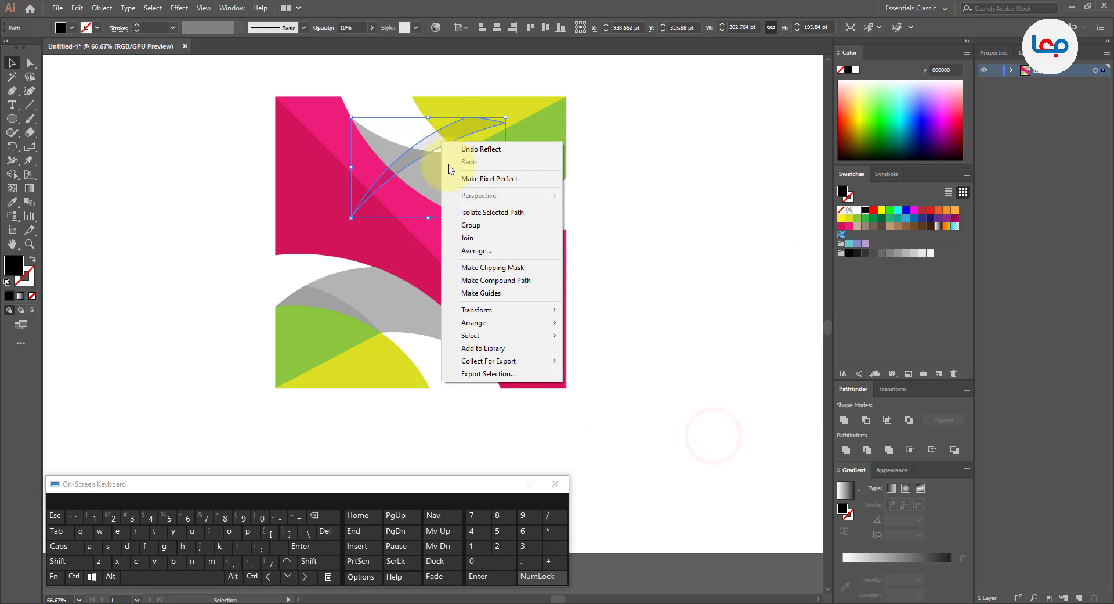
left_click(516, 310)
left_click(591, 353)
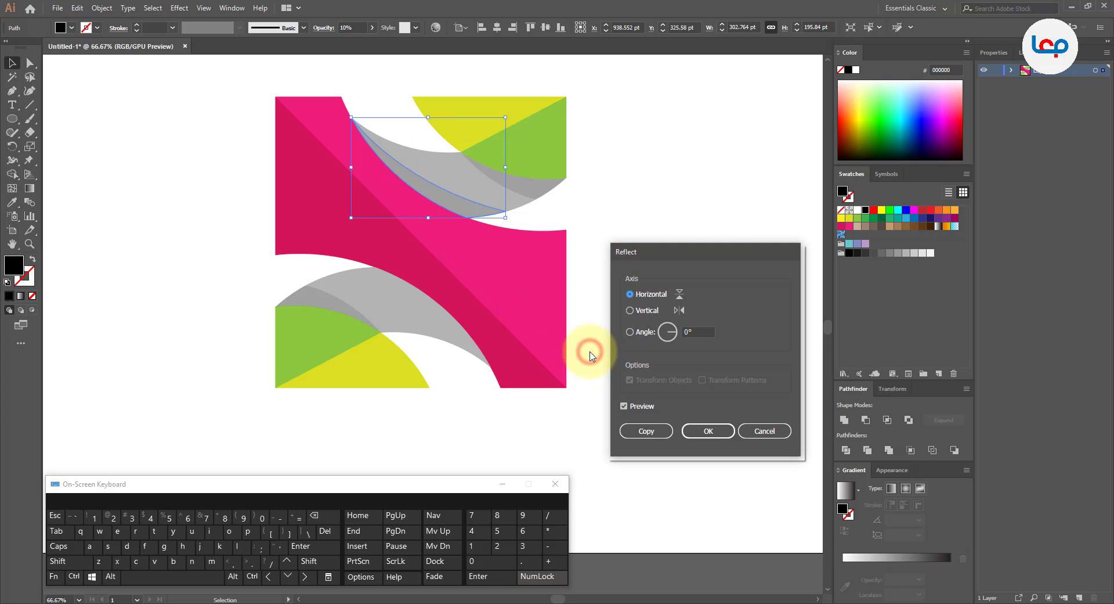
left_click(630, 310)
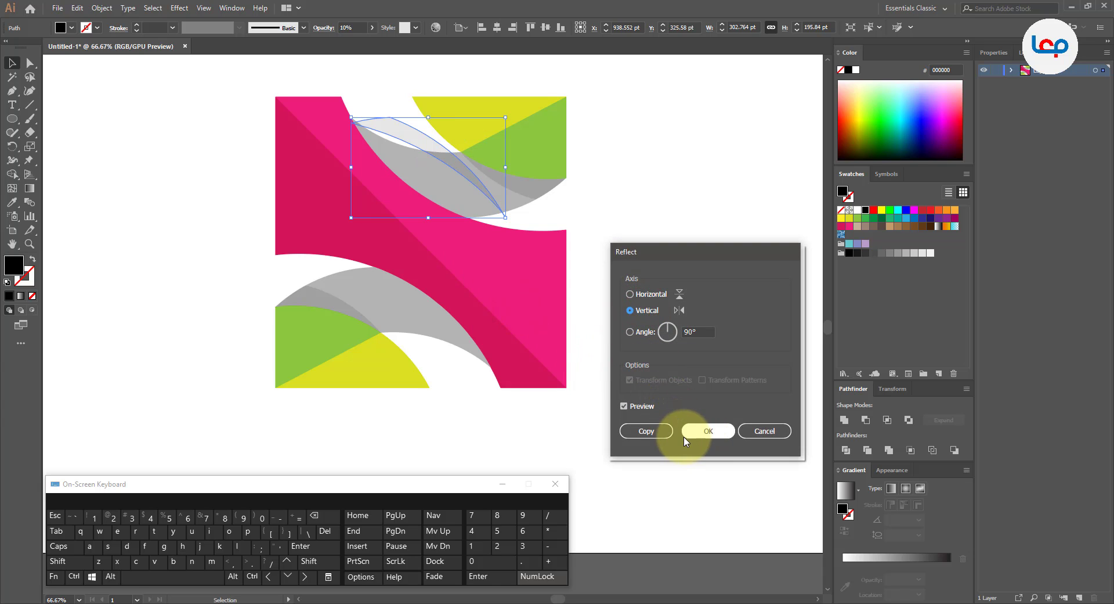
left_click(706, 431)
left_click_drag(454, 168, 440, 319)
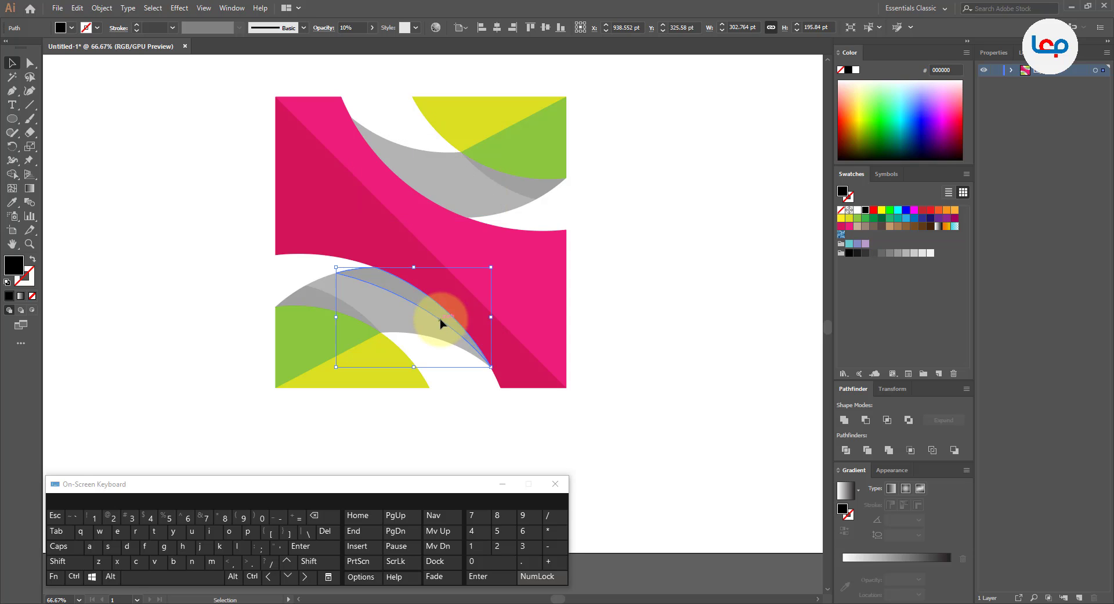
- Undo the move and both reflections of the long shading shape
left_click(719, 282)
key("ctrl+z")
key("ctrl+z")
key("ctrl+z")
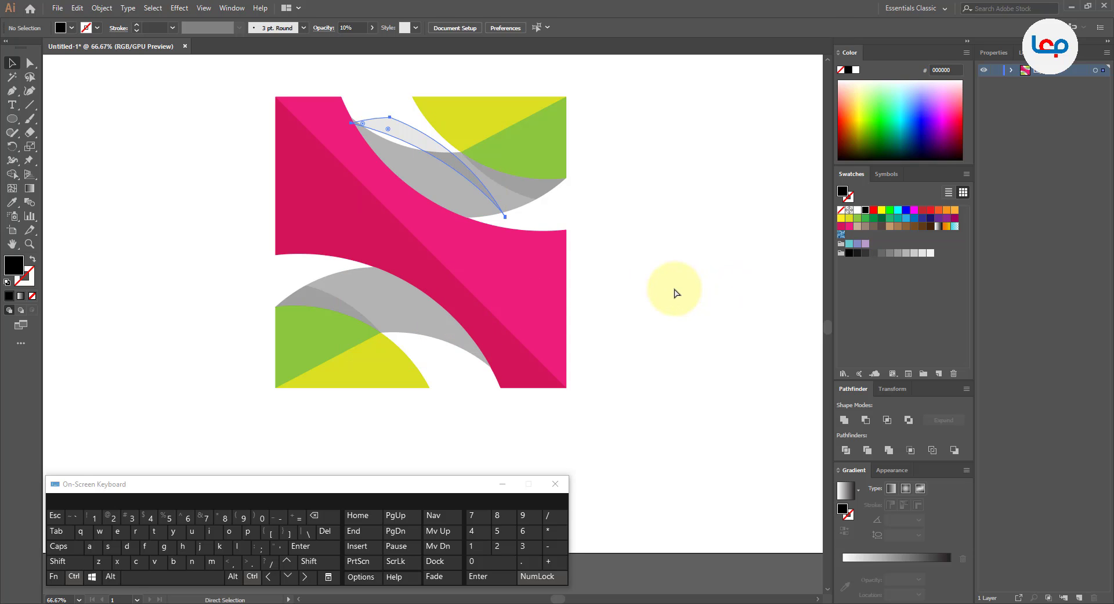
- Create a copy of the long shading shape on the upper gray piece, reflected across the horizontal axis
right_click(455, 201)
left_click(513, 369)
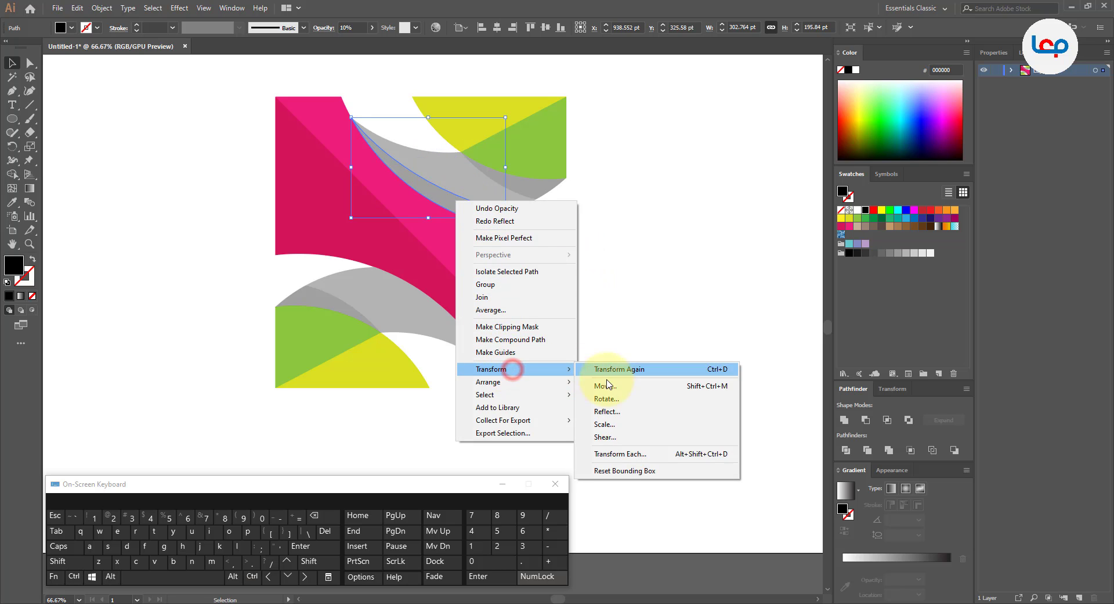
left_click(607, 411)
left_click(629, 293)
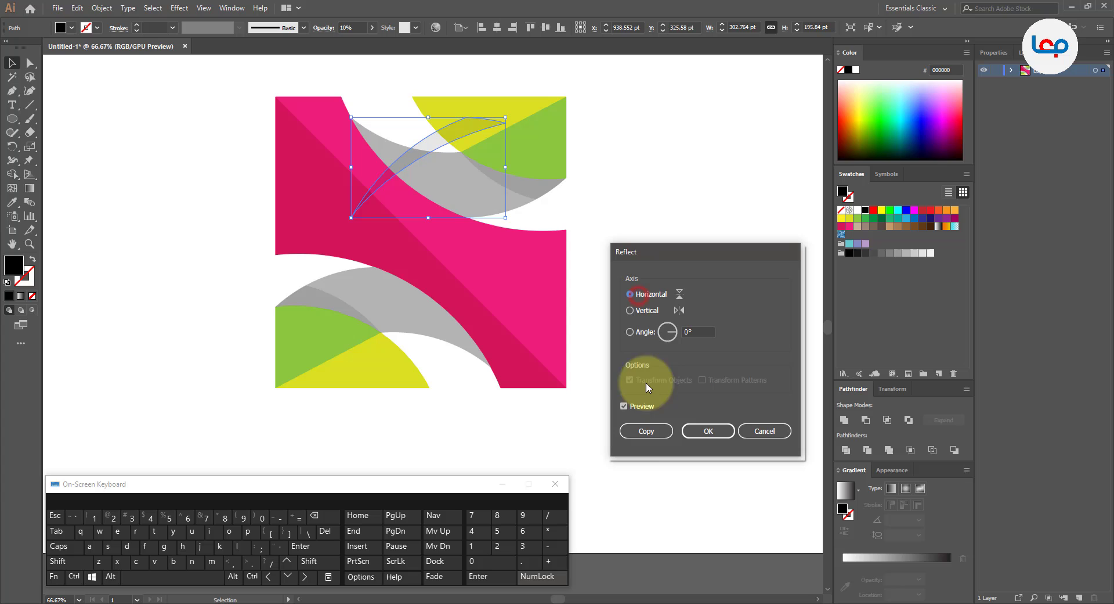
left_click(644, 430)
- Reflect the shading copy across the vertical axis and move it onto the lower gray piece, fitted along the pink edge
right_click(455, 137)
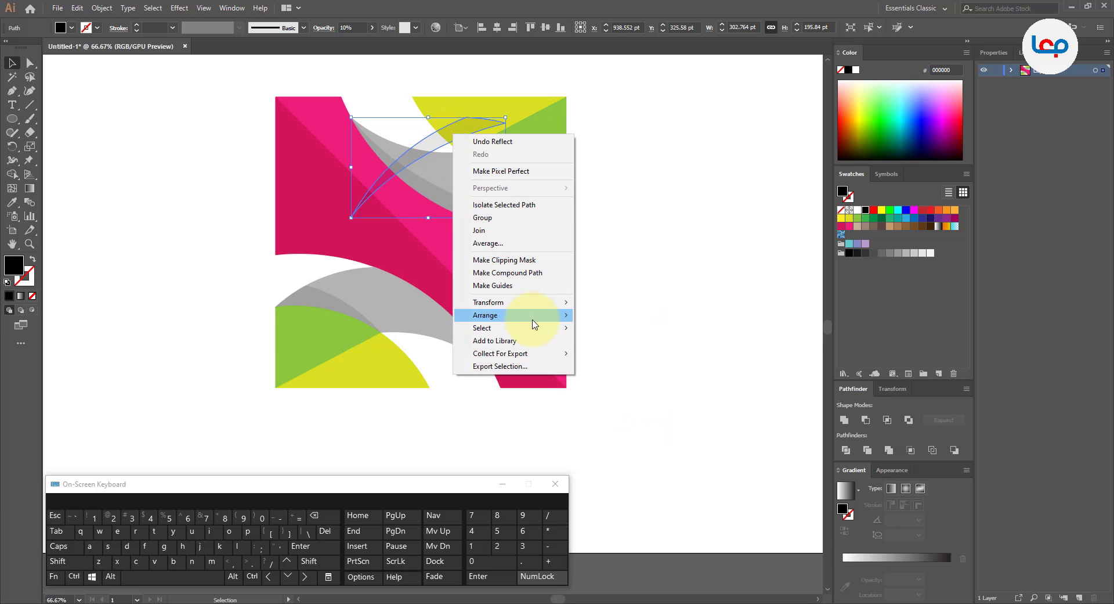
mouse_move(522, 302)
left_click(601, 346)
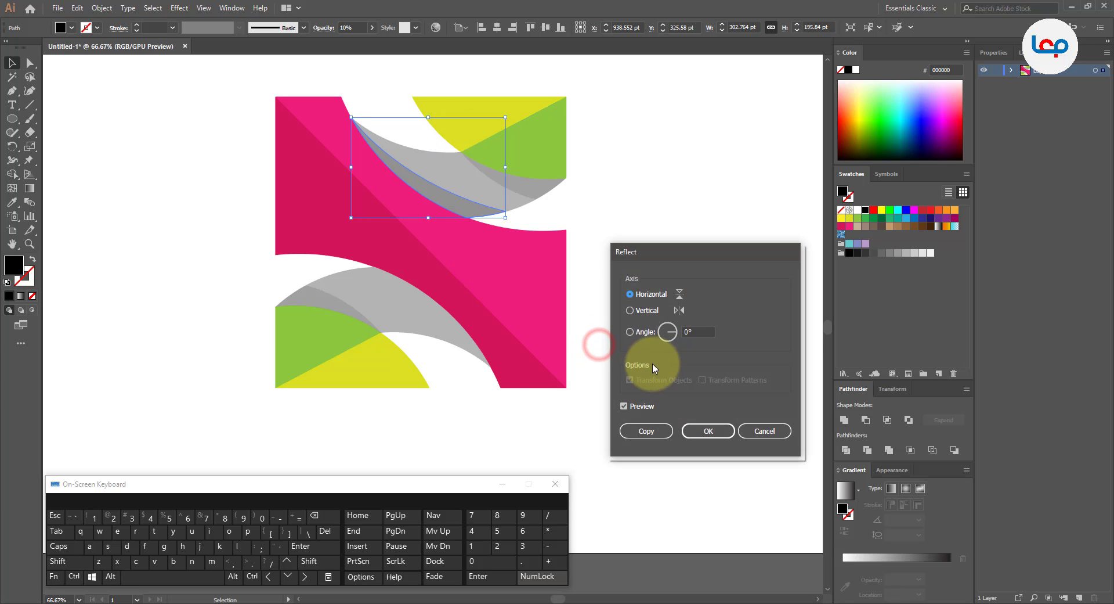
left_click(648, 310)
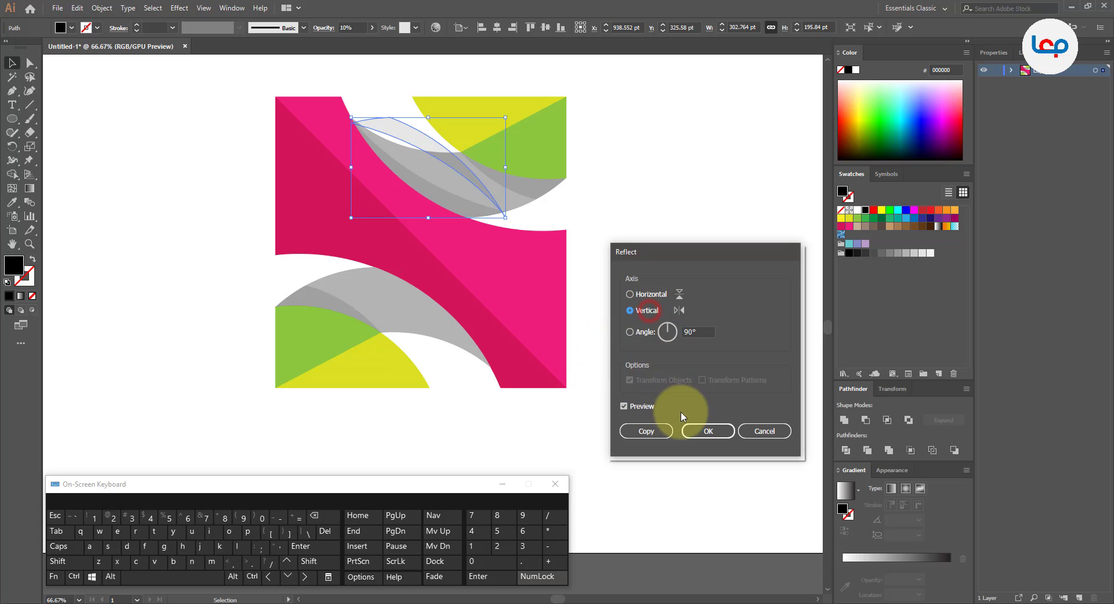
left_click(703, 431)
left_click_drag(412, 141, 398, 285)
left_click(672, 283)
- Examine the shading on both gray pieces up close and in the whole logo
key("ctrl+minus")
key("ctrl+minus")
key("ctrl+minus")
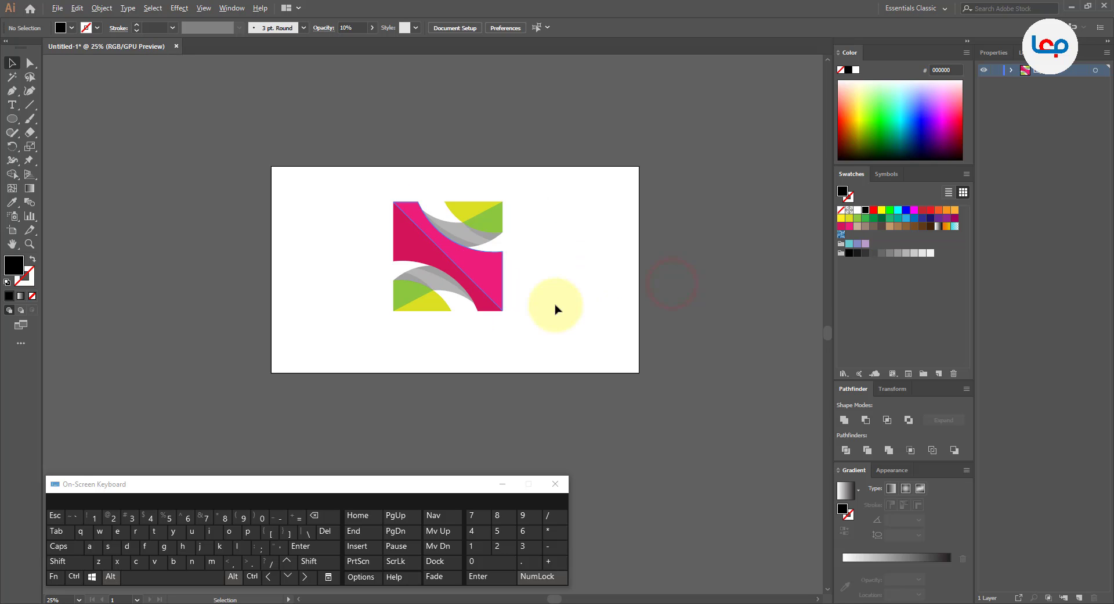
left_click(576, 320)
scroll(460, 239, "up", 5)
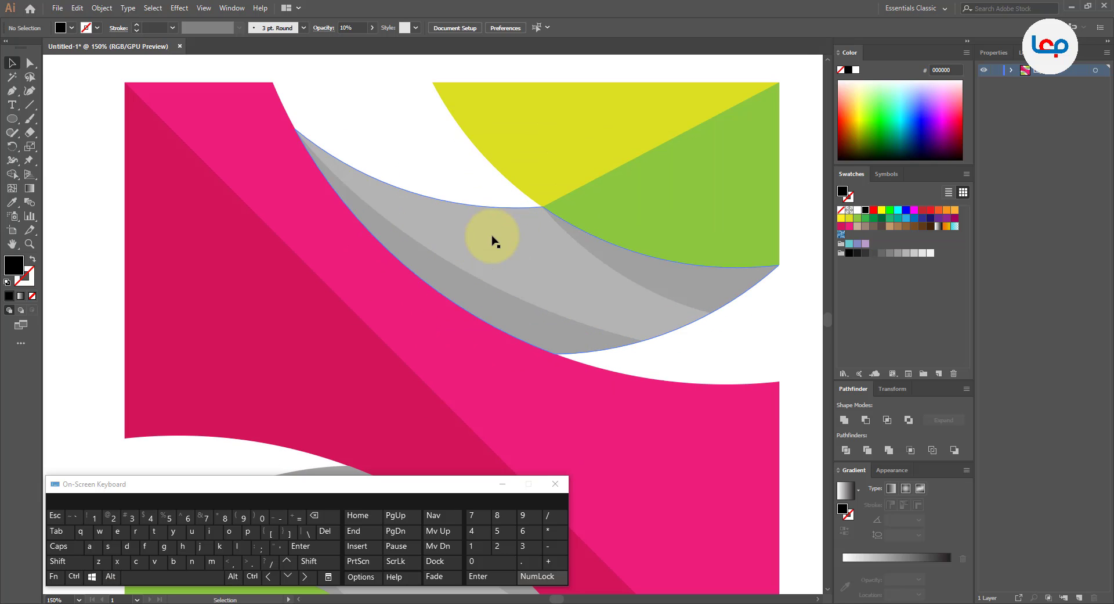
scroll(483, 236, "down", 4)
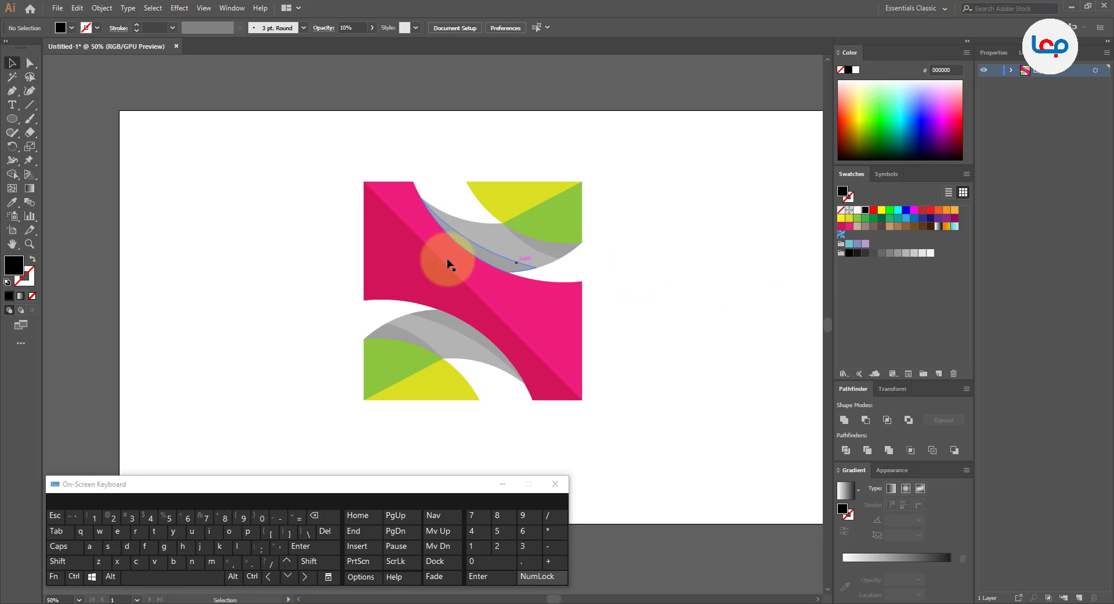
left_click(610, 294)
scroll(463, 244, "down", 1)
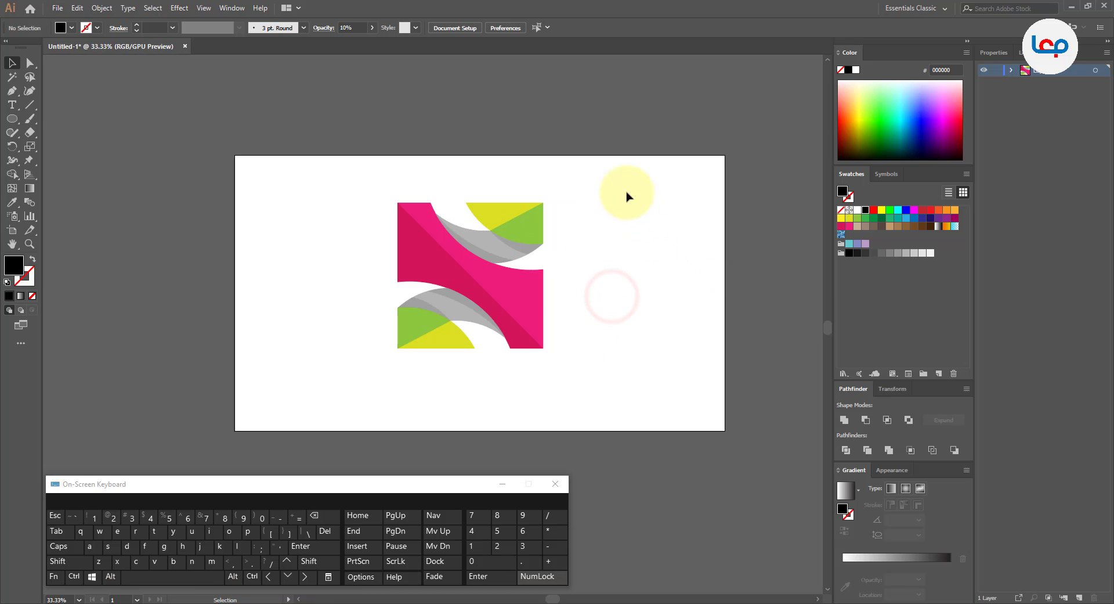
- Move the whole logo to the left half of the artboard and place a duplicate of it in the right half
left_click_drag(612, 198, 401, 356)
left_click_drag(498, 299, 584, 296)
left_click(676, 280)
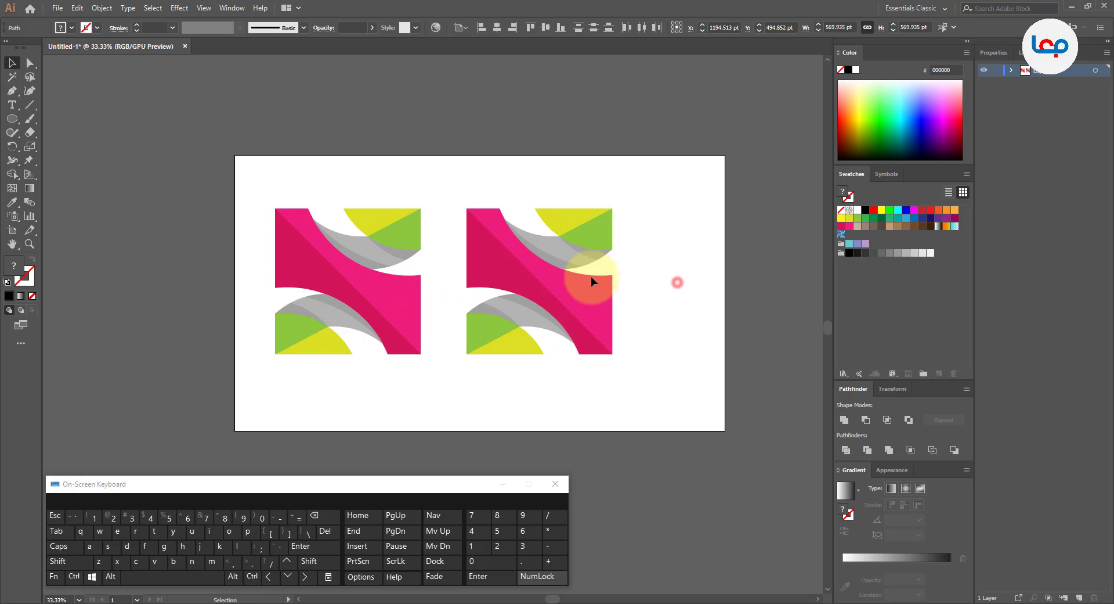
- Delete all four semi-transparent shading shapes from the gray pieces of the duplicate logo
scroll(577, 267, "up", 2)
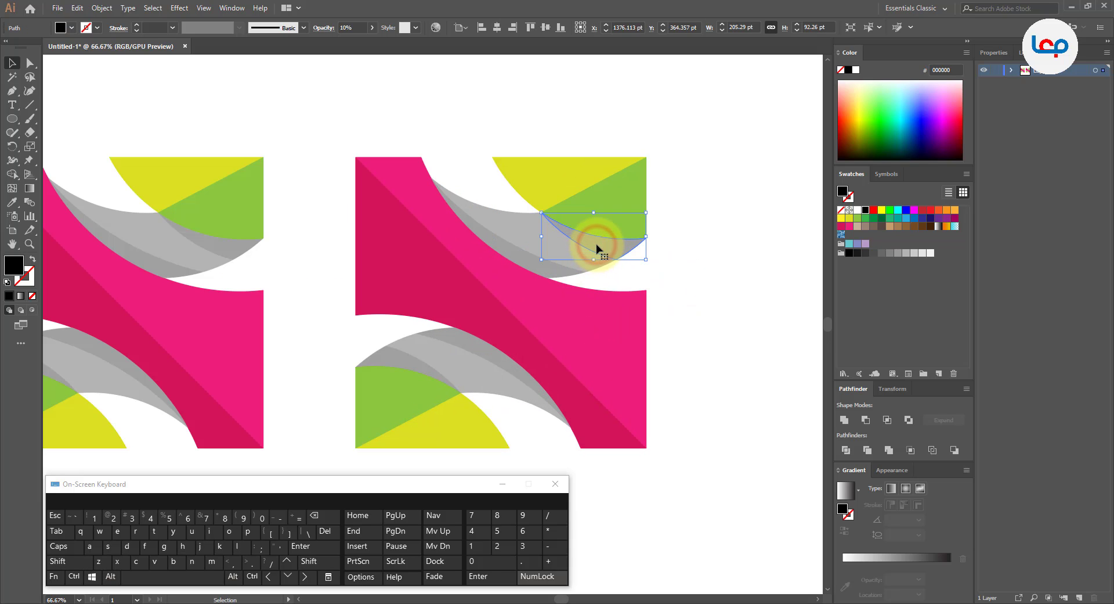
key("Delete")
left_click(550, 271)
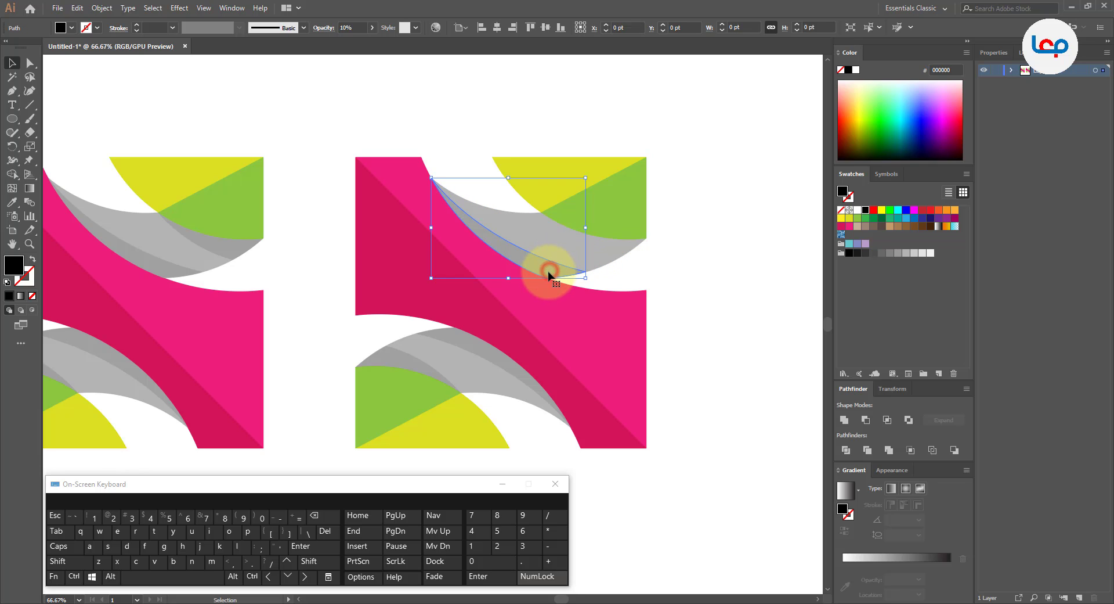
key("Delete")
left_click(491, 357)
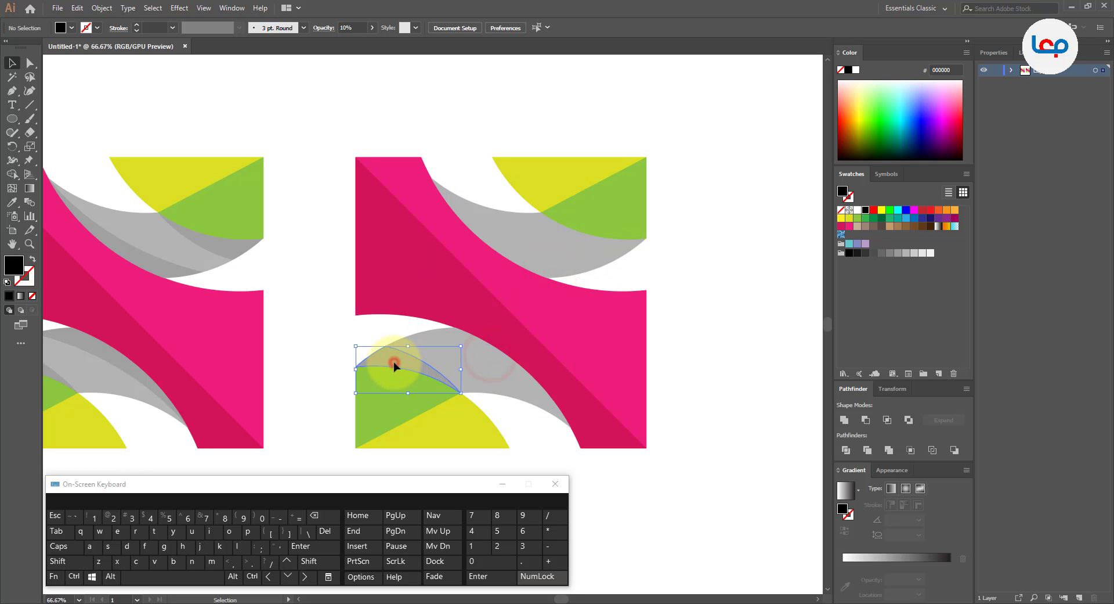
left_click(394, 361)
left_click(684, 279)
- Fill the upper gray piece of the duplicate logo with the white-to-black linear gradient
scroll(680, 276, "up", 1)
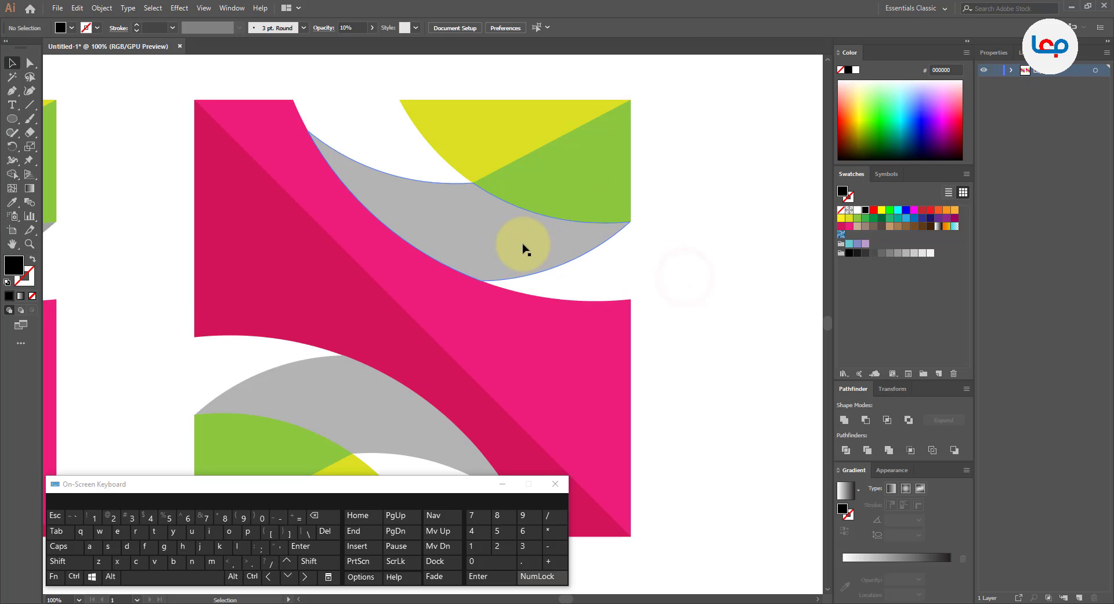
left_click(522, 242)
scroll(430, 216, "down", 1)
left_click(846, 491)
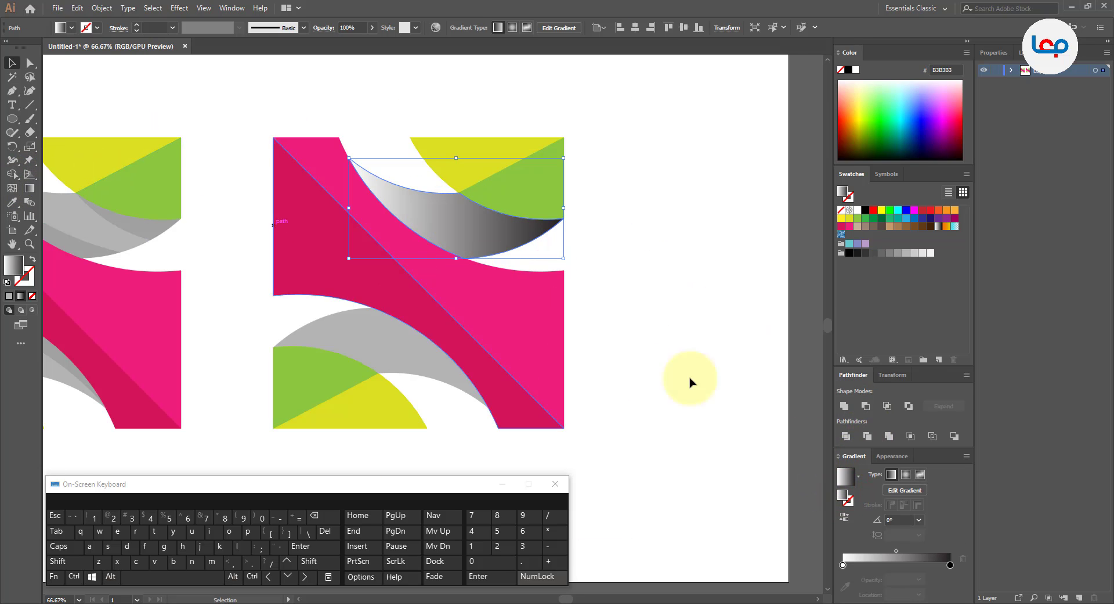
- Reverse the upper gray piece's gradient in the duplicate logo and angle it from the piece's upper-left tip to its right tip, about -15.8°
left_click(845, 516)
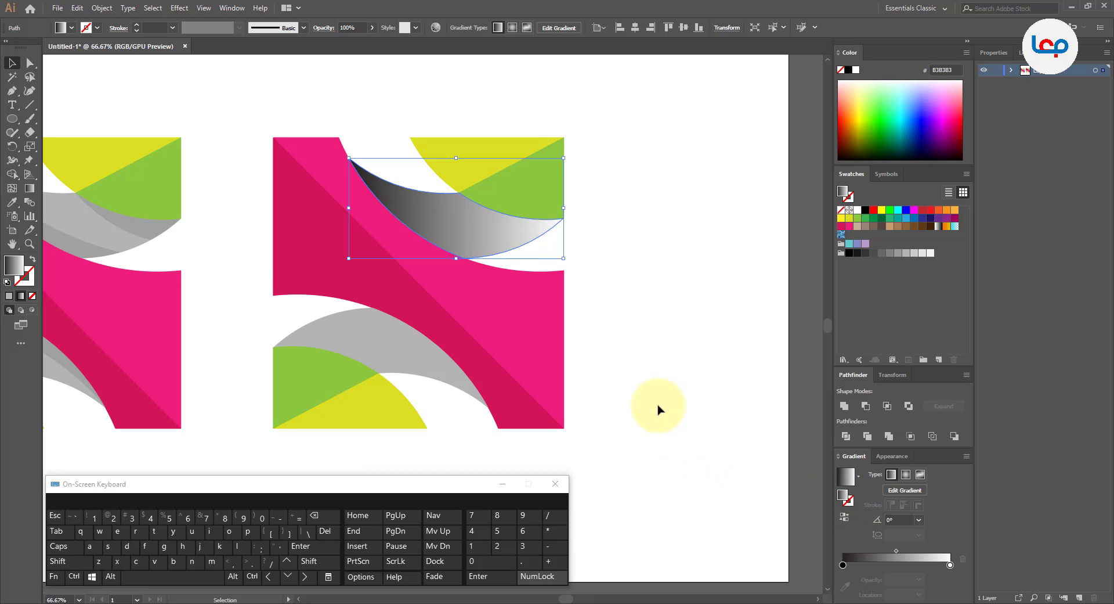
left_click(29, 188)
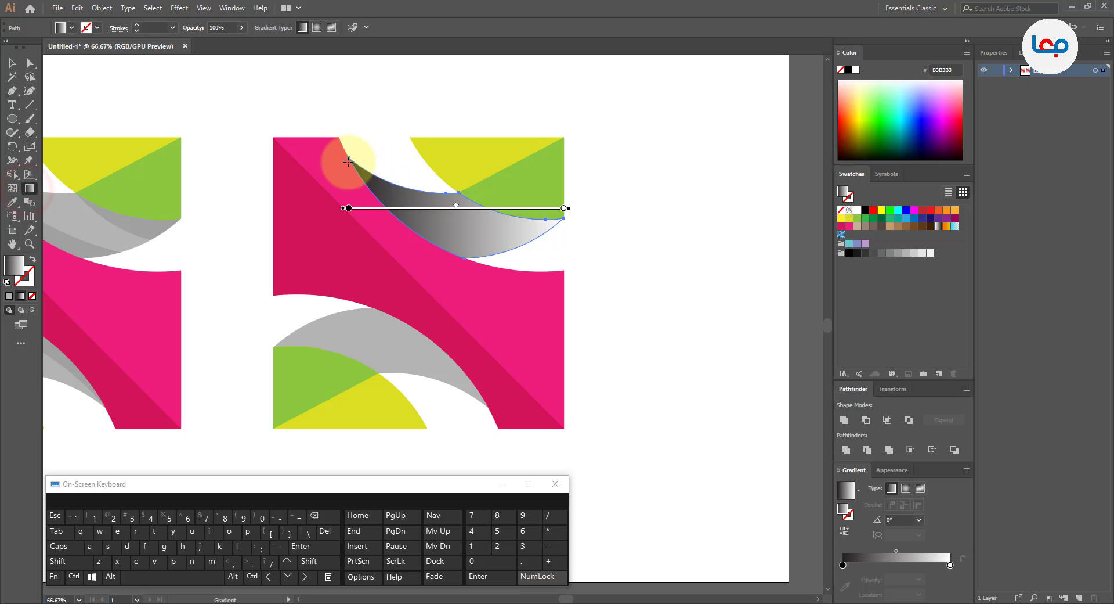
left_click_drag(348, 158, 572, 217)
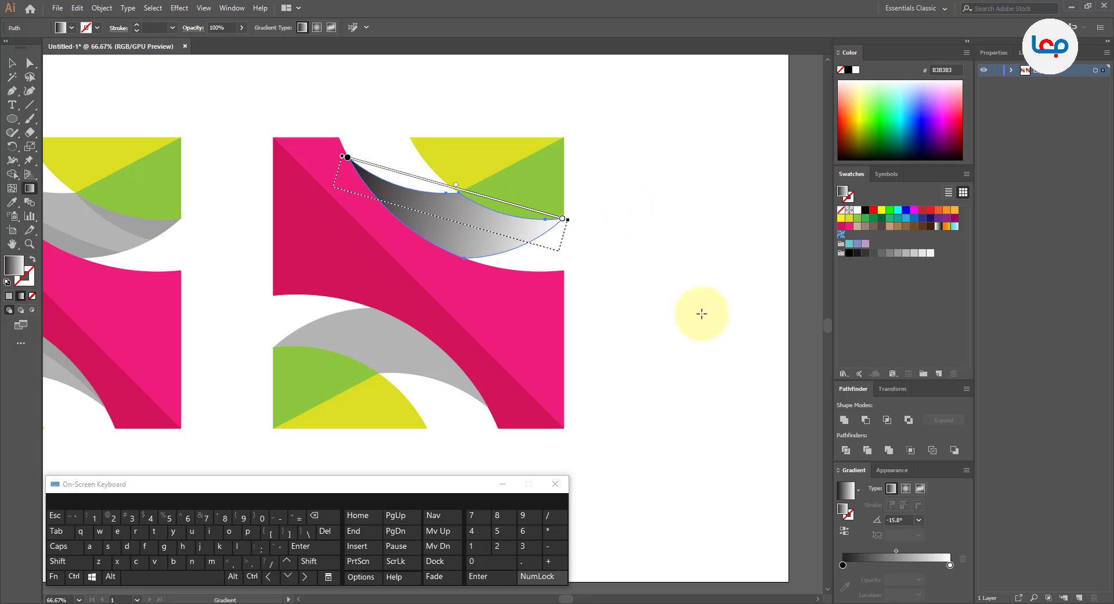
- Change the white end stop of the upper piece's gradient to the light gray swatch that matches the logo's gray
double_click(950, 565)
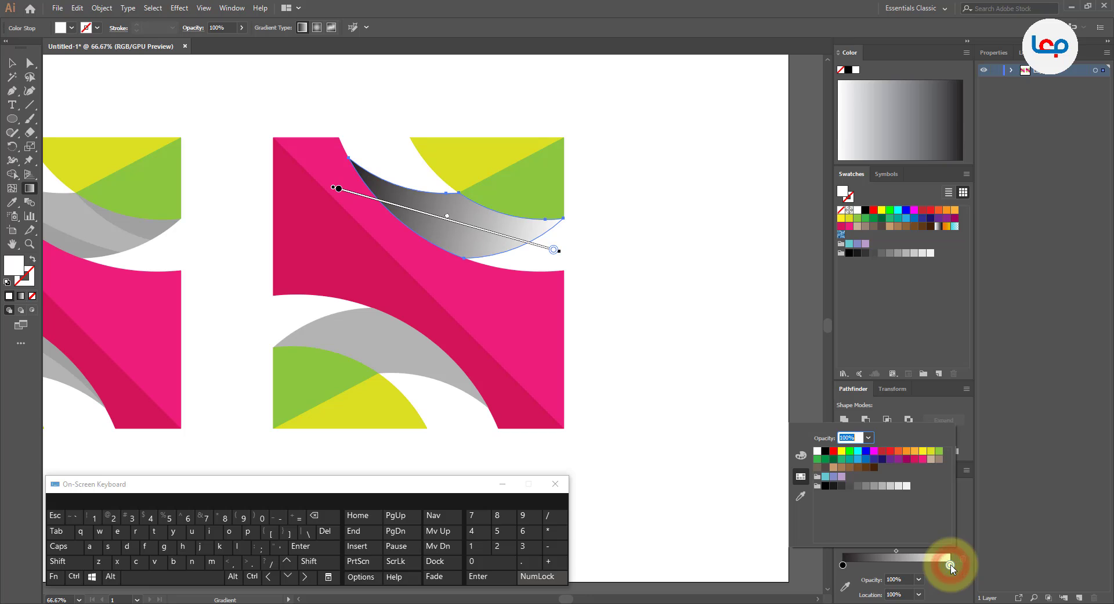
left_click(853, 487)
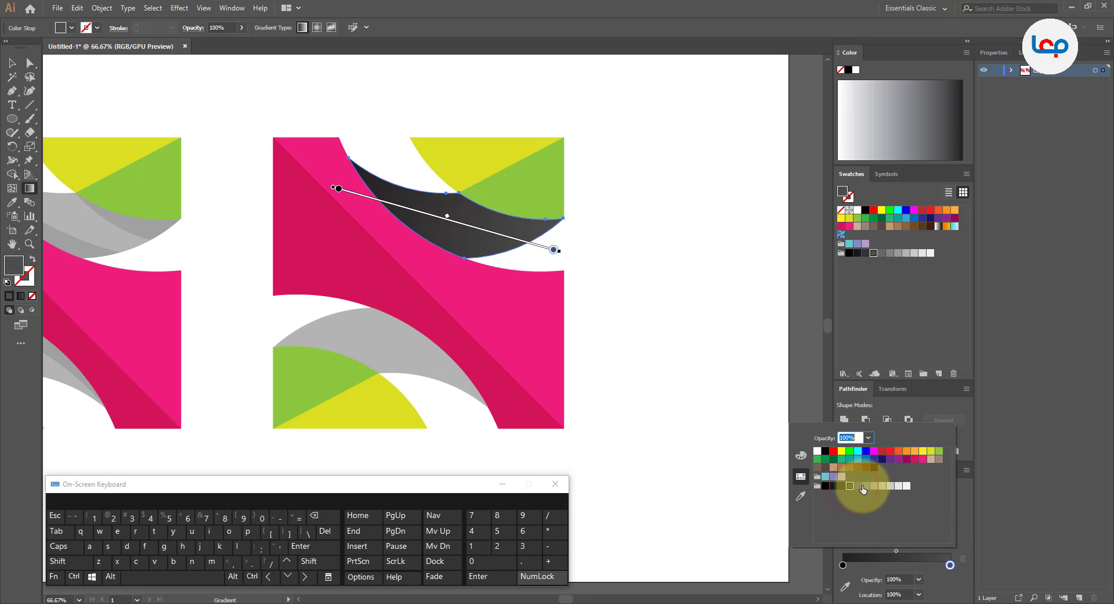
left_click(866, 487)
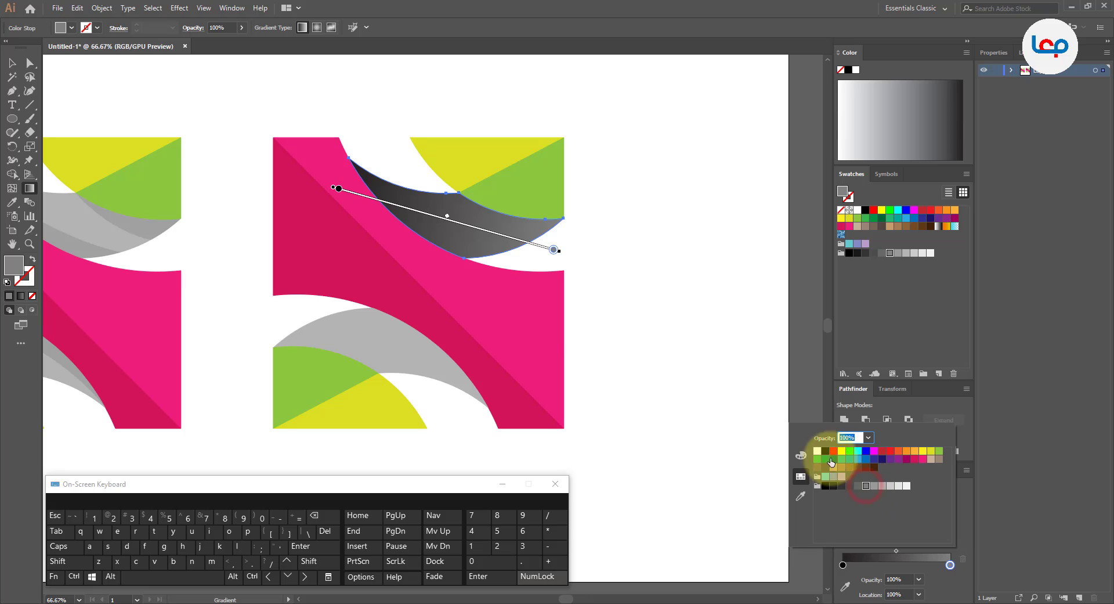
left_click(874, 486)
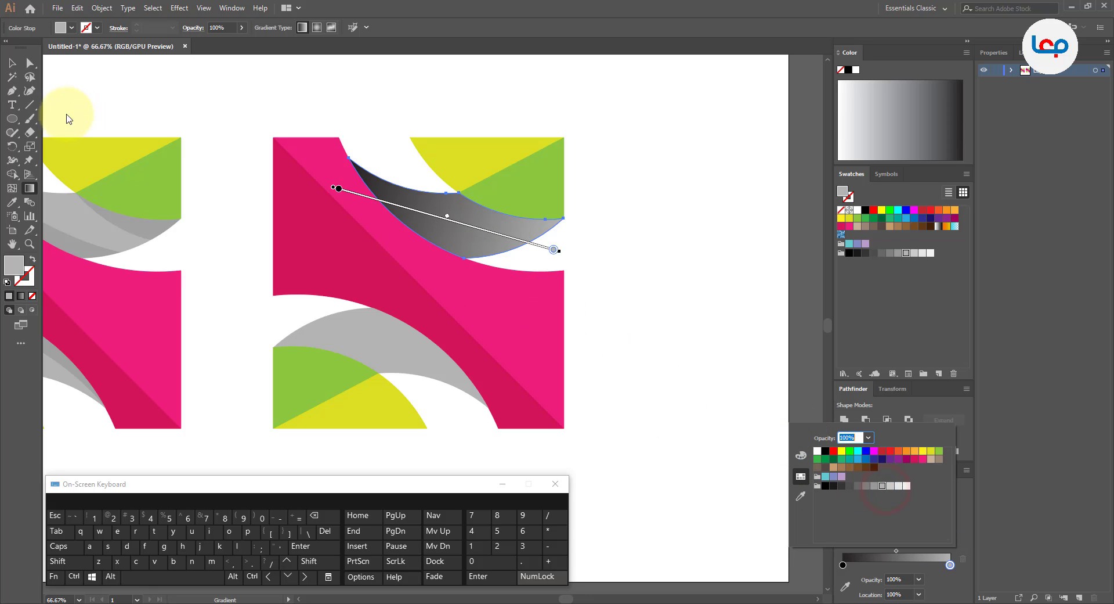
left_click_drag(482, 89, 488, 103)
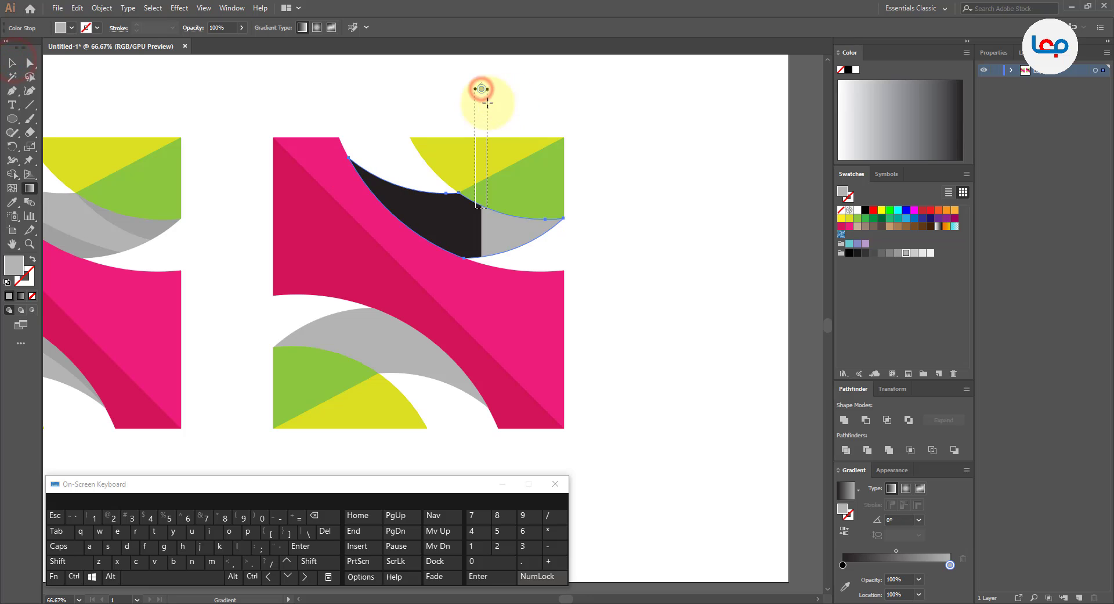
key("ctrl+z")
left_click(12, 60)
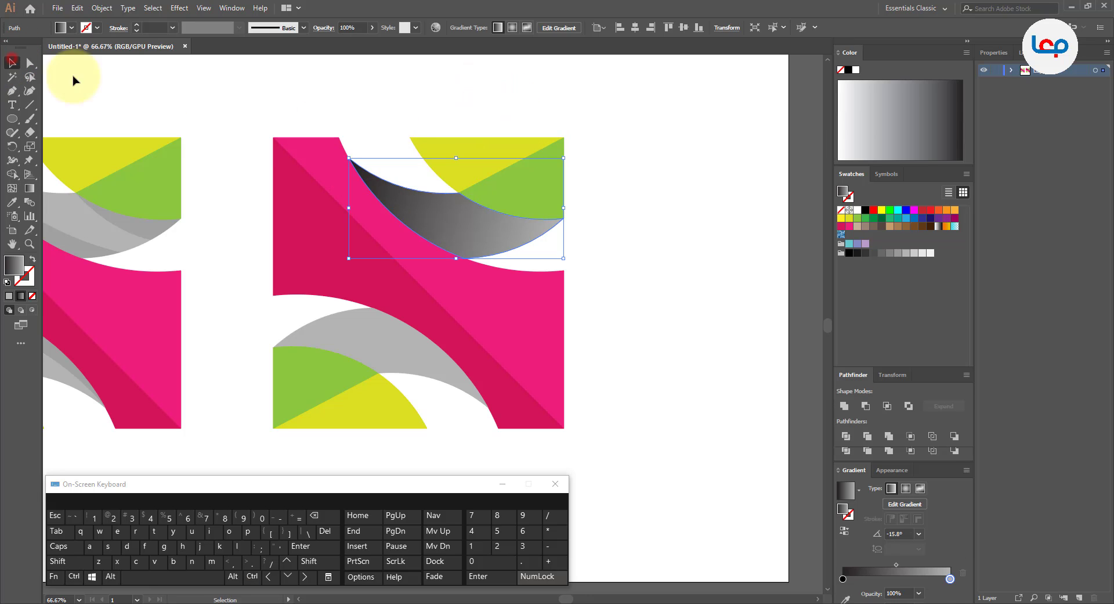
- Shift the midpoint of the upper gray piece's gradient toward the black stop, to a location of 13%
left_click(475, 118)
scroll(584, 186, "down", 3)
scroll(577, 214, "up", 2)
left_click(486, 188)
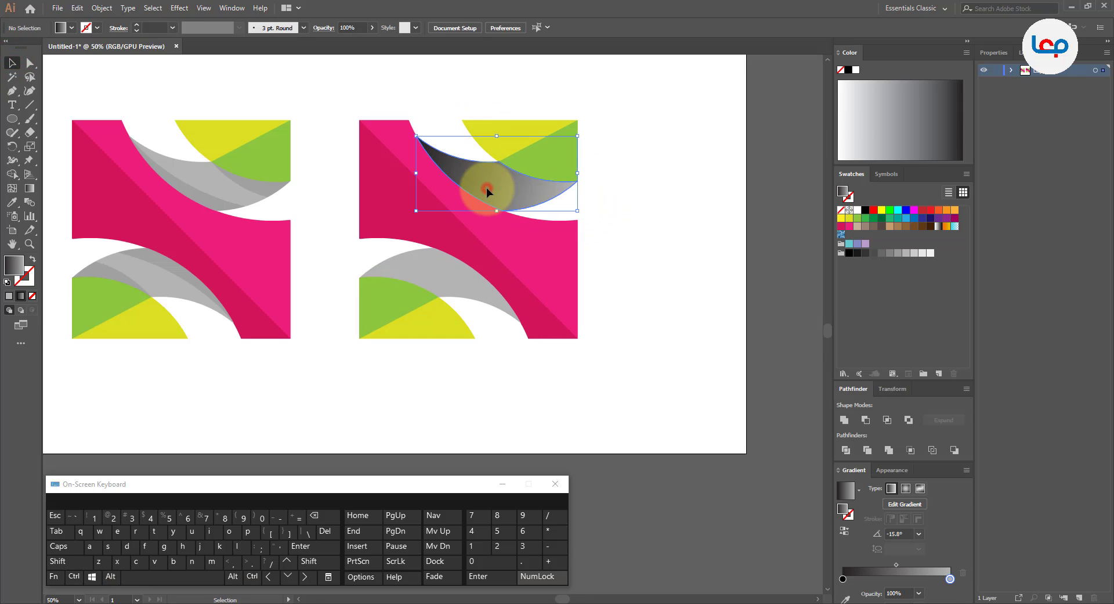
scroll(510, 171, "up", 1)
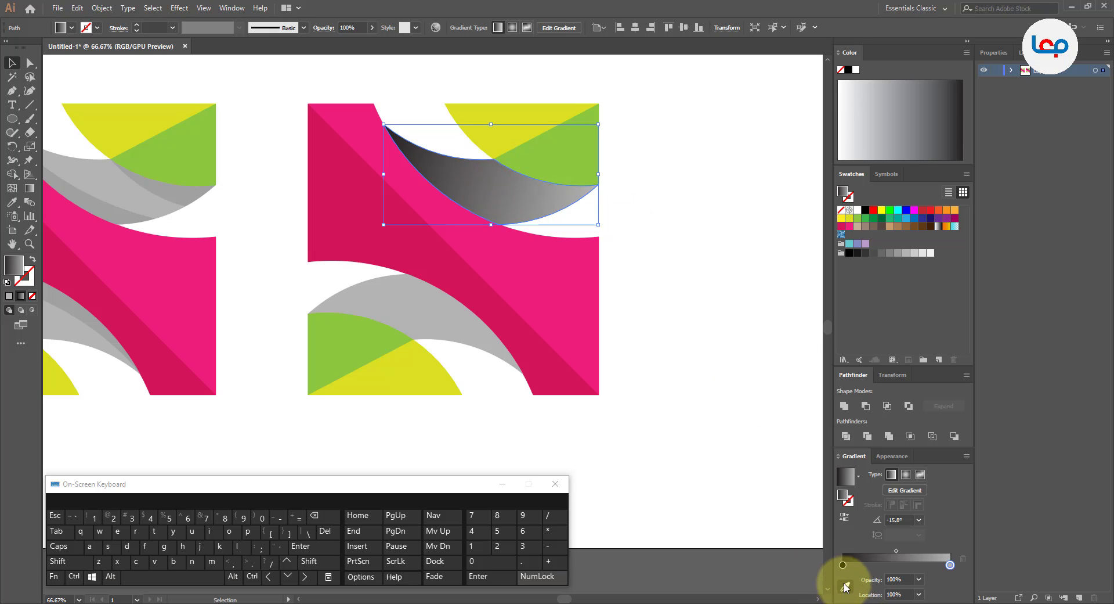
left_click_drag(899, 553, 856, 556)
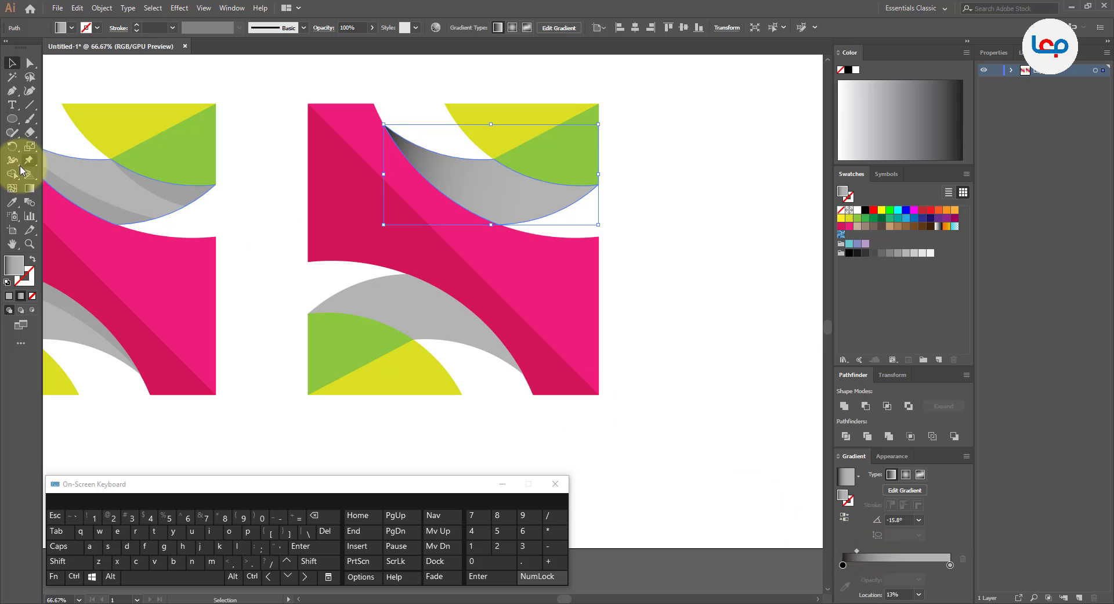
- Redirect the upper gray piece's gradient diagonally up to the right at about 33.1°, so the dark end follows the pink band
left_click(29, 188)
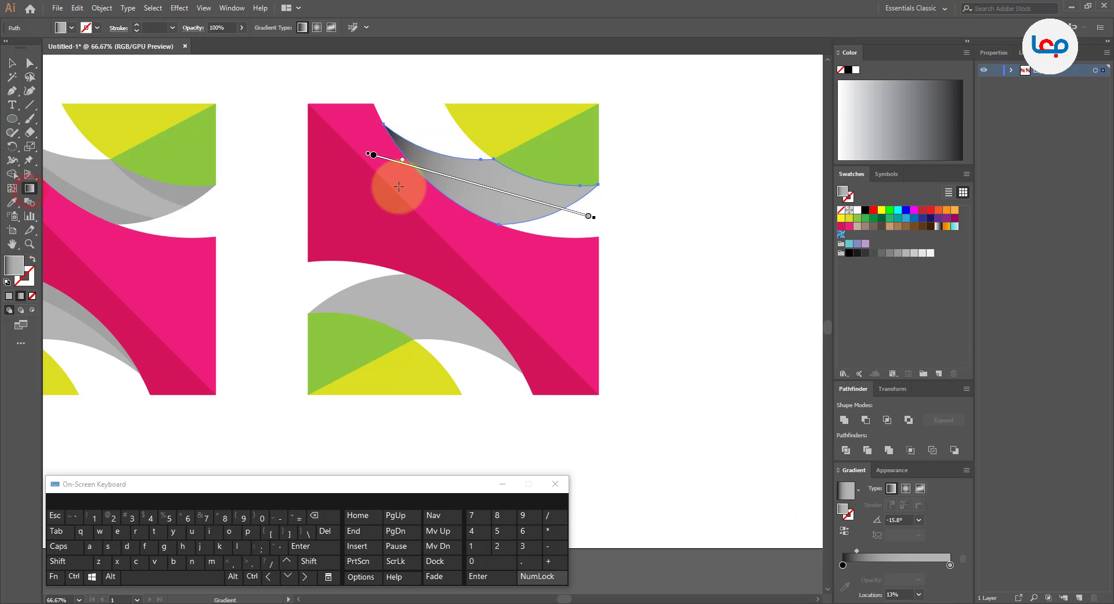
left_click_drag(399, 184, 566, 84)
mouse_move(433, 228)
left_mouse_down()
mouse_move(511, 161)
mouse_move(596, 127)
mouse_move(598, 108)
mouse_move(609, 119)
left_mouse_up()
mouse_move(611, 120)
left_mouse_down()
mouse_move(651, 95)
mouse_move(572, 124)
mouse_move(565, 155)
left_mouse_up()
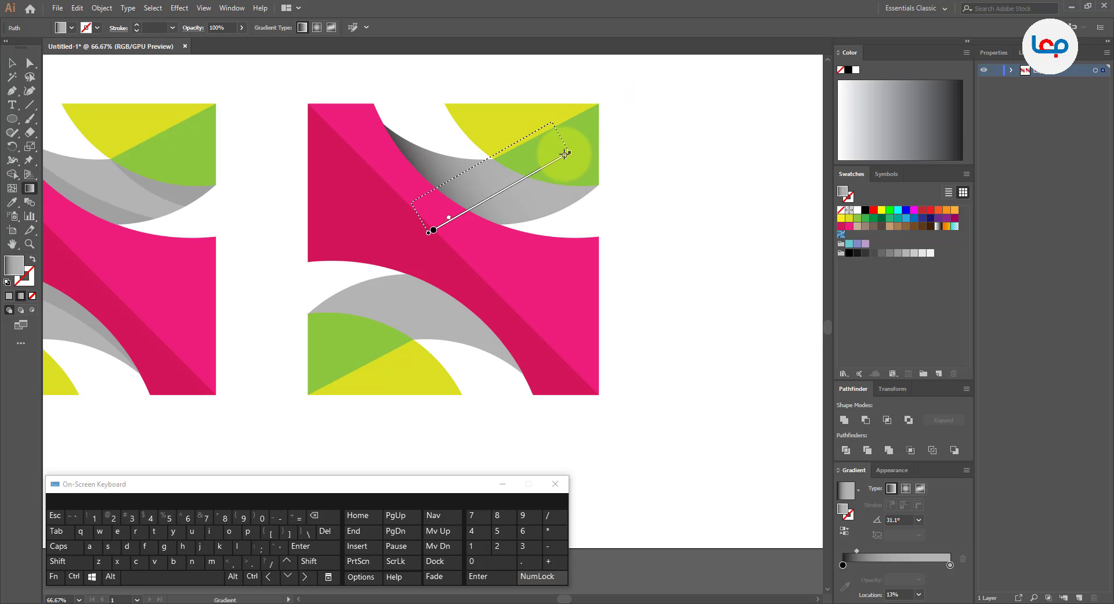
left_click(12, 63)
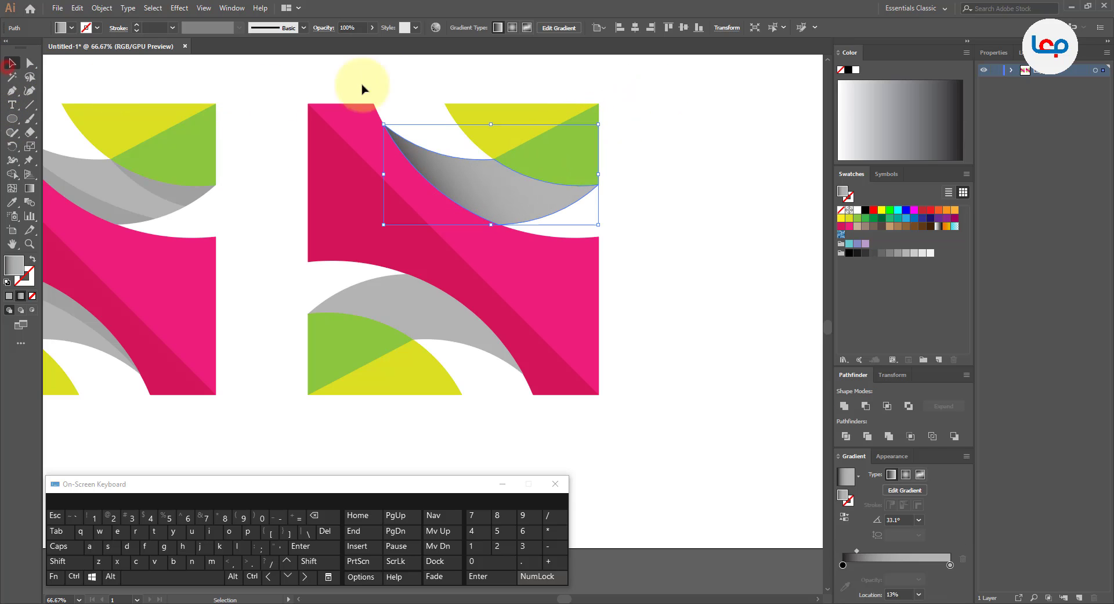
left_click(386, 78)
- Copy the upper piece's gradient onto the lower gray piece of the duplicate logo with the Eyedropper and reverse its direction
left_click(424, 286)
left_click(419, 325)
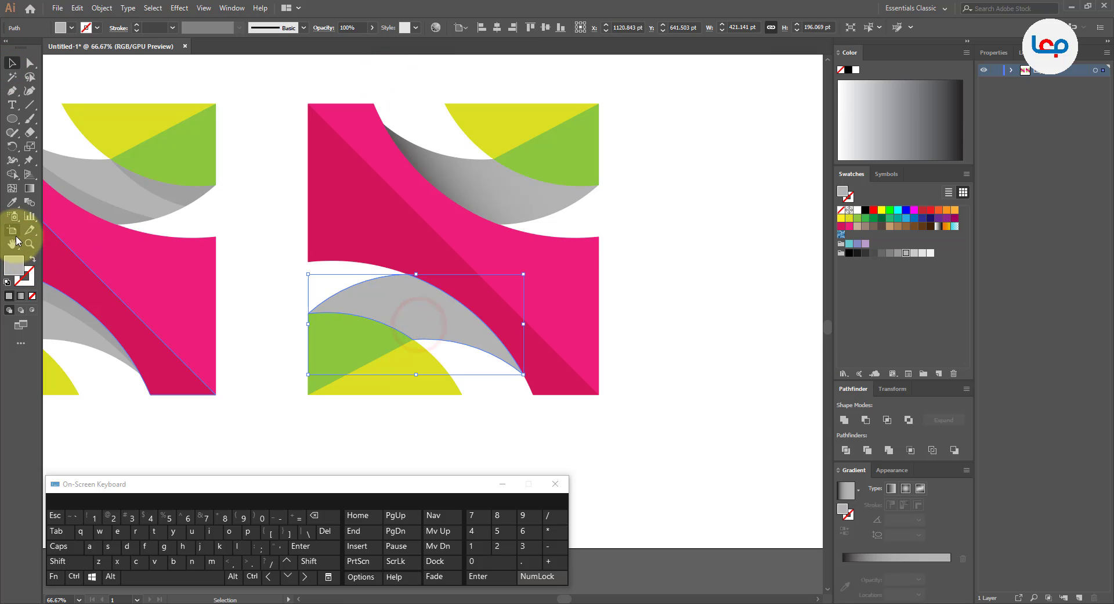
left_click(12, 202)
left_click(496, 187)
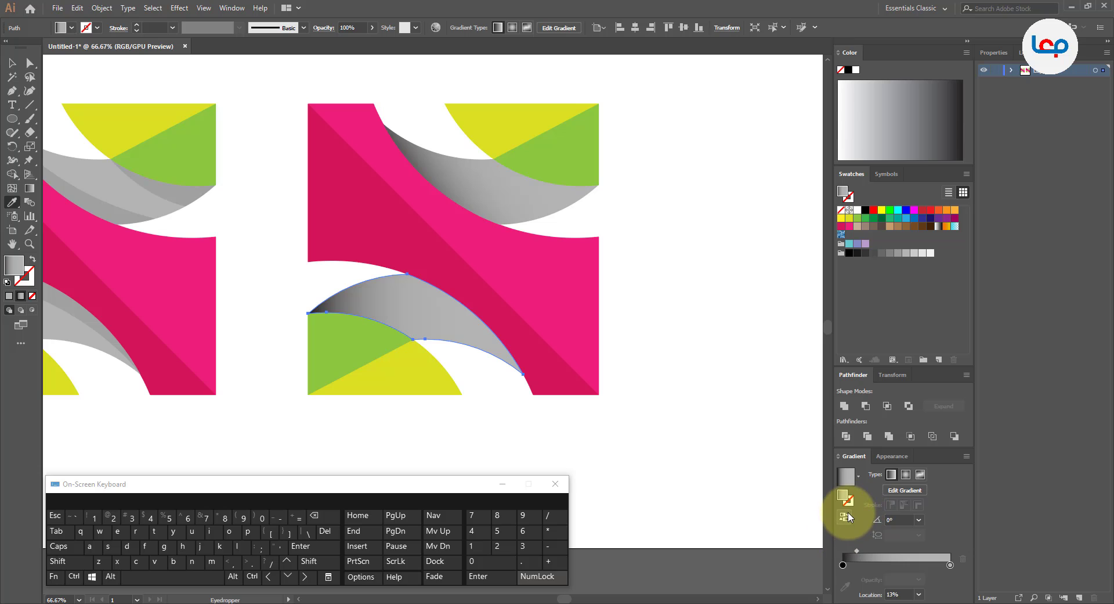
left_click(847, 515)
left_click(11, 62)
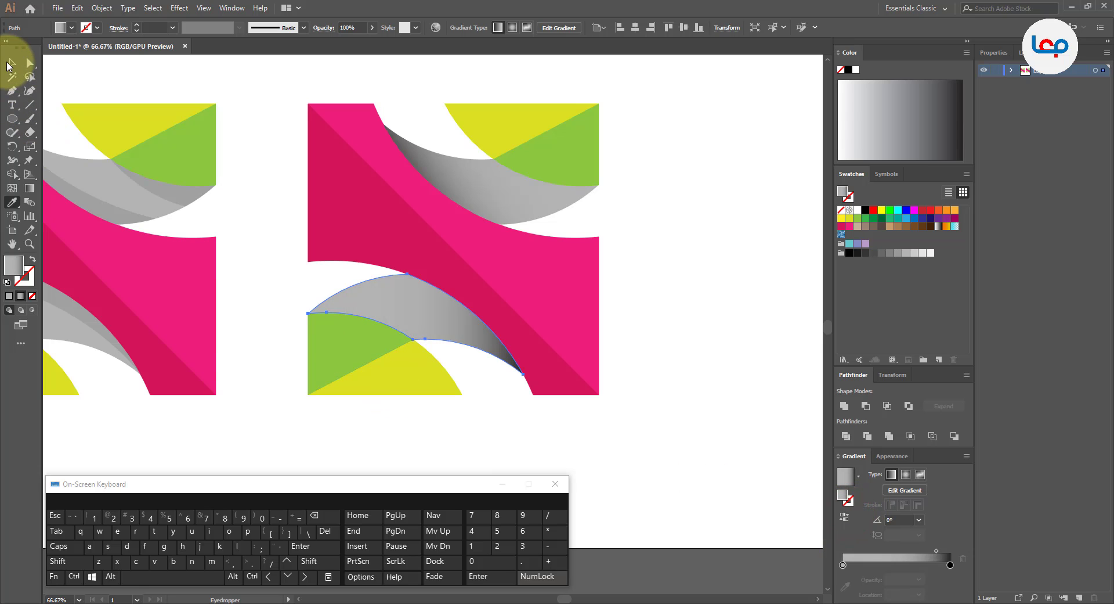
left_click(824, 289)
left_click(631, 303)
- Examine both logos side by side, comparing the semi-transparent shading with the gradient-filled gray pieces
scroll(403, 172, "down", 3)
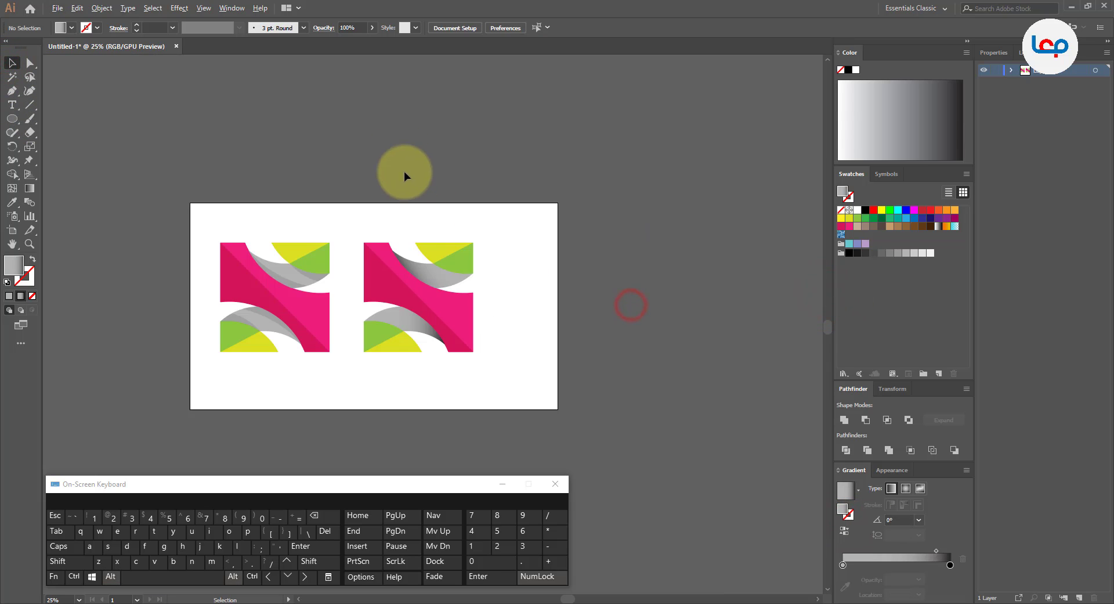
left_click(409, 177)
scroll(287, 339, "up", 1)
left_click(376, 445)
scroll(323, 364, "up", 1)
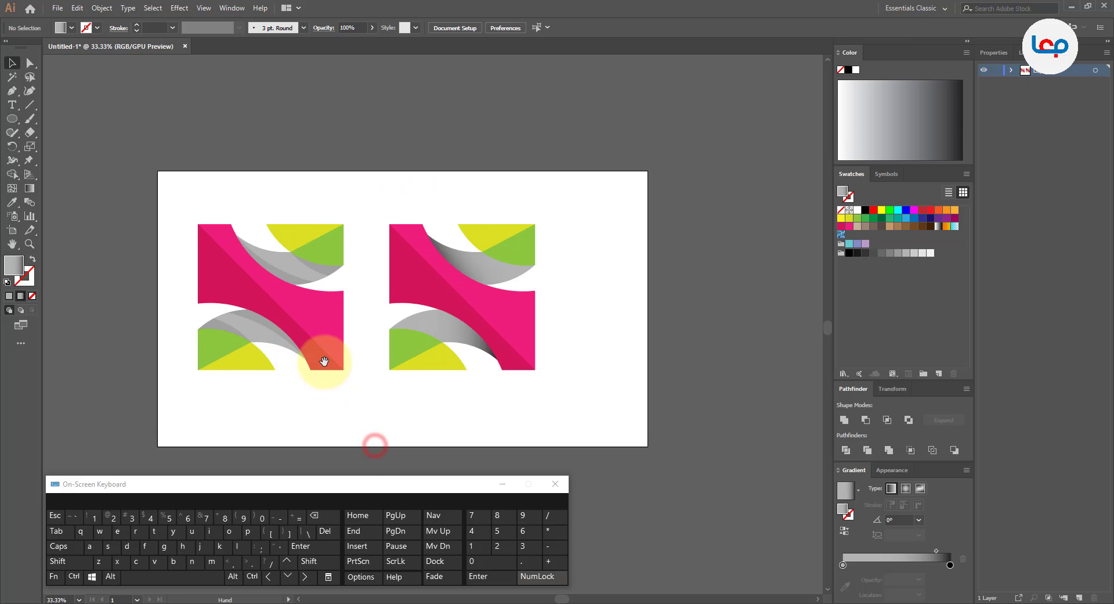
left_click_drag(325, 409, 386, 353)
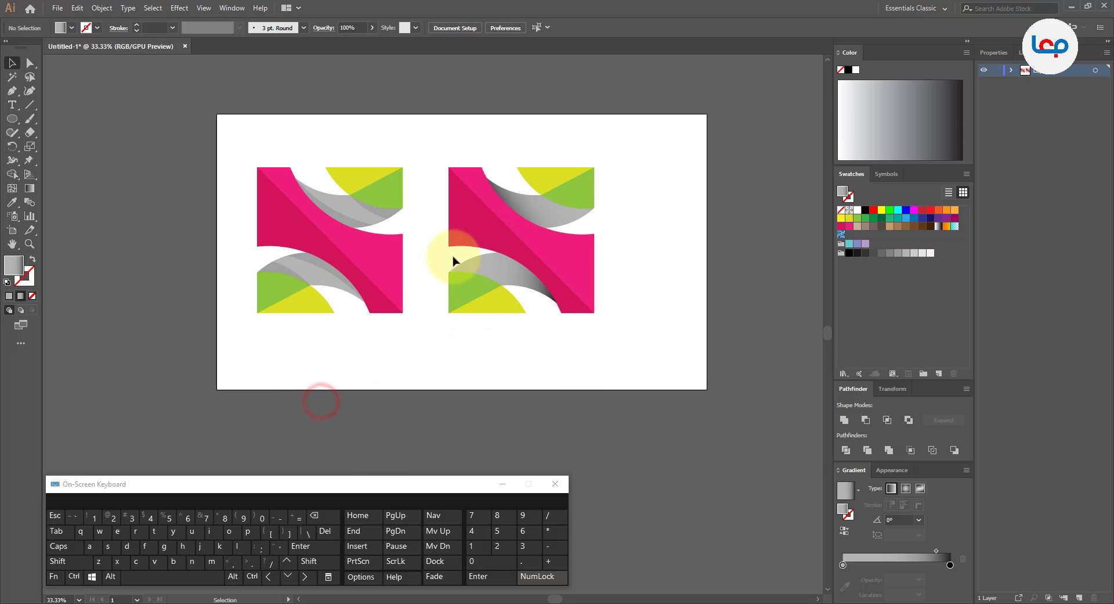
scroll(452, 256, "up", 1)
left_click(501, 486)
scroll(505, 343, "up", 2)
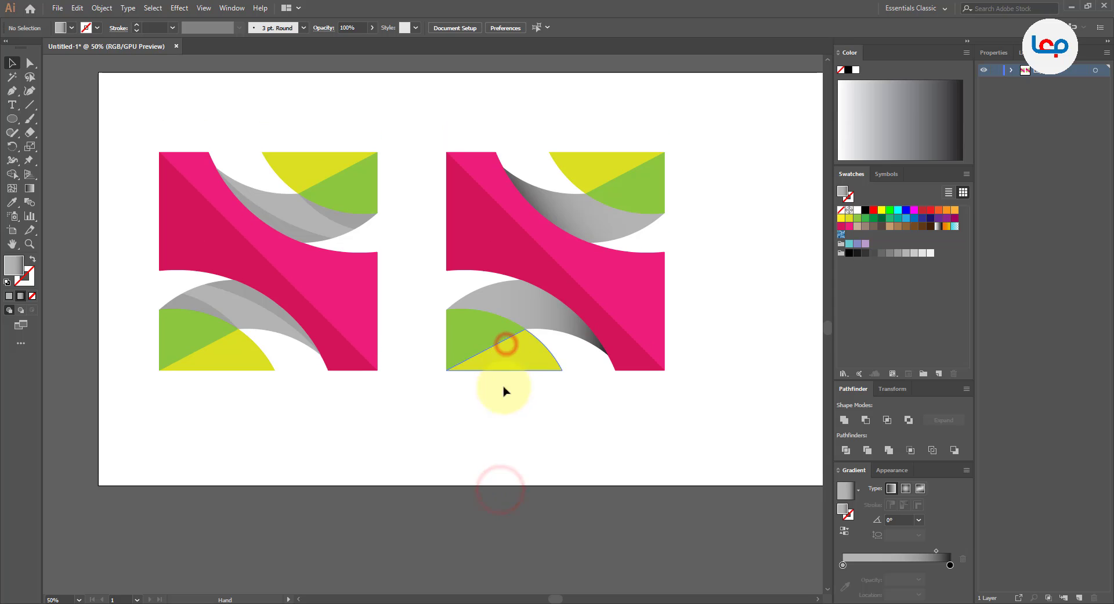